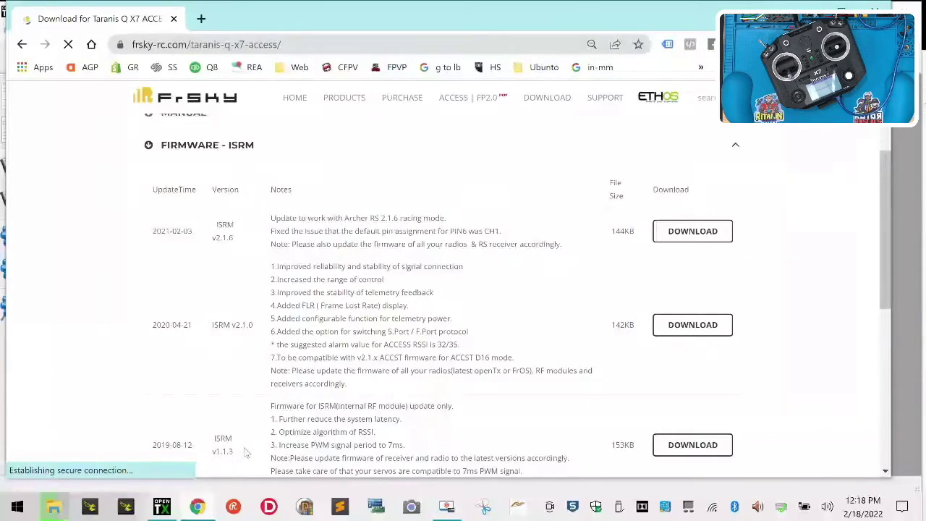
Copy the FW-ISRM-v2.1.6 folder from the extracted FW-QX7X7SACCESS-X9Lite-ISRM-v2.1.6 (1) folder in Downloads, using File Explorer
scroll(255, 454, down, 4)
scroll(255, 454, up, 4)
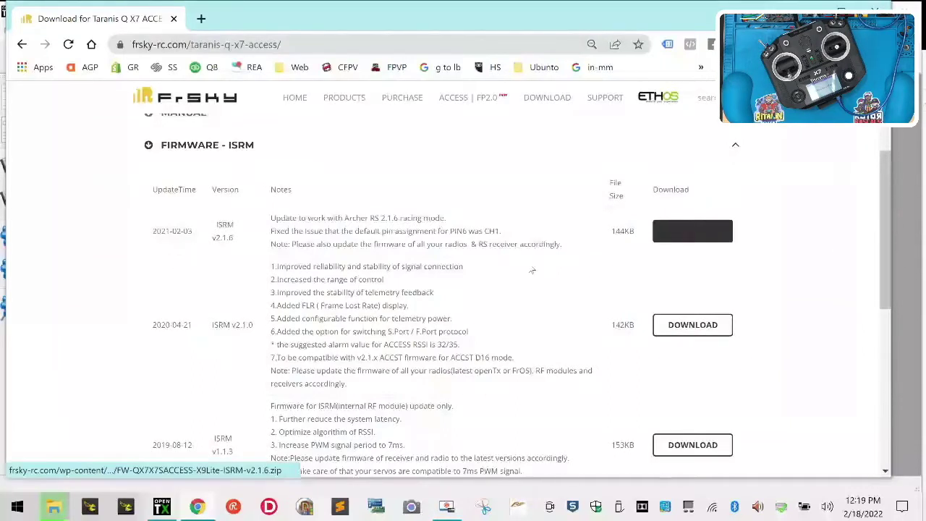
mouse_move(53, 508)
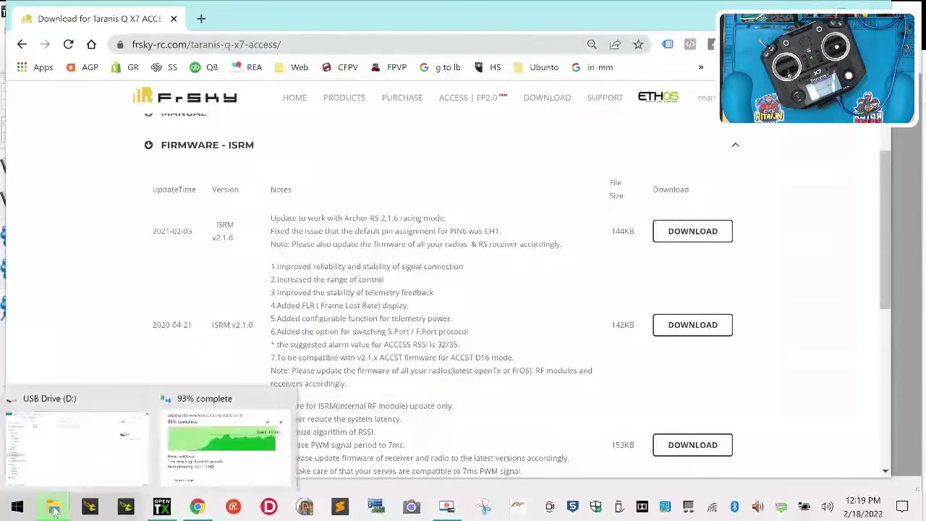
click(66, 463)
click(202, 251)
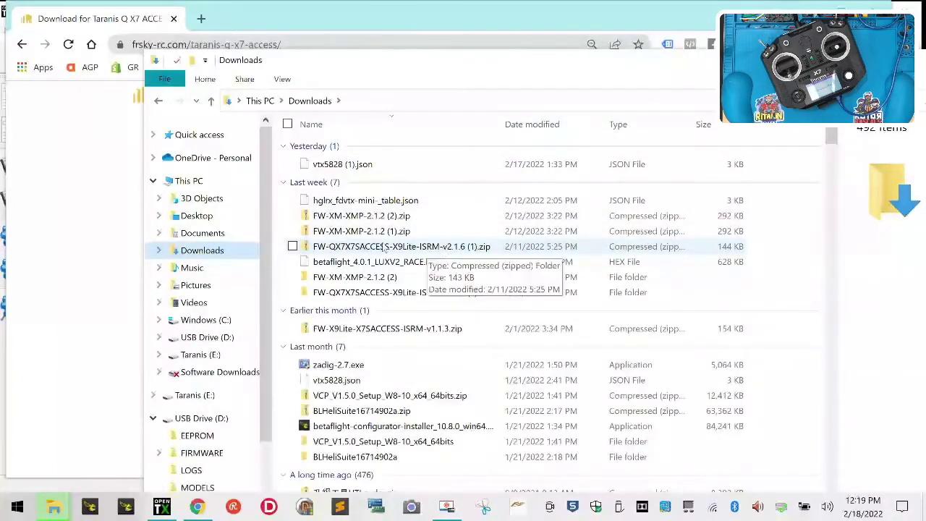
double_click(380, 293)
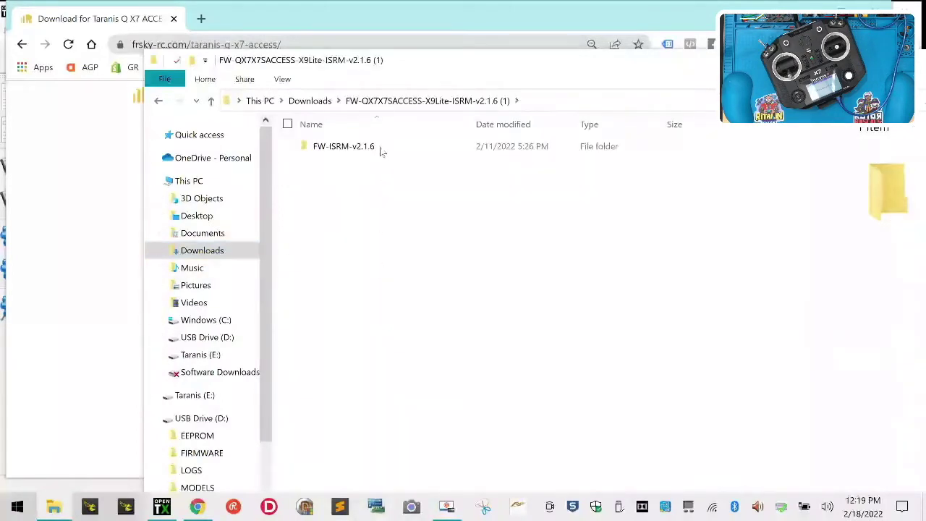
right_click(380, 147)
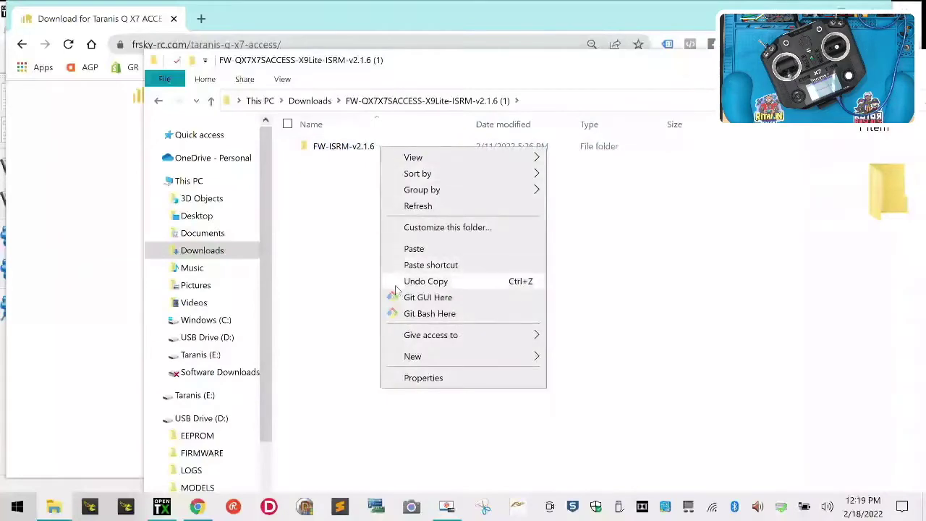
right_click(335, 146)
click(369, 362)
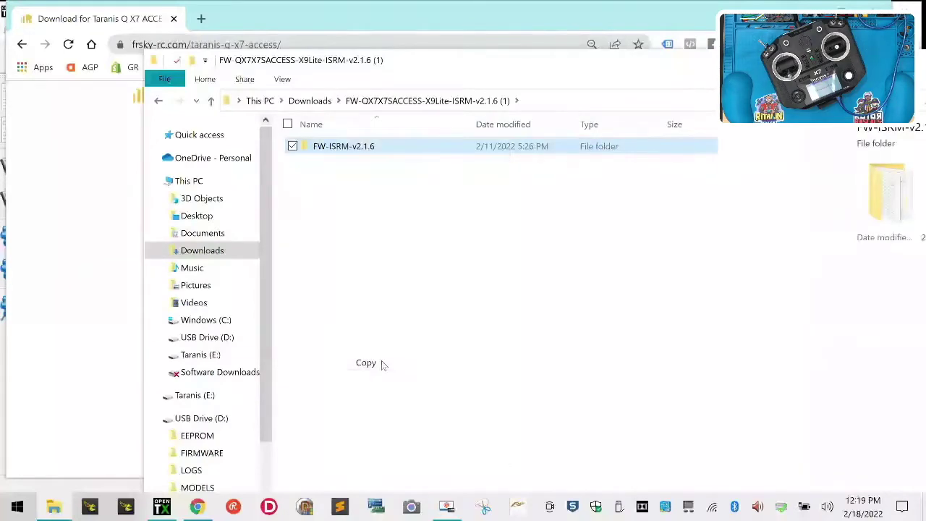
Paste the copied firmware folder into FIRMWARE > FrSkyTX-FW on USB Drive (D:)
click(109, 354)
click(54, 506)
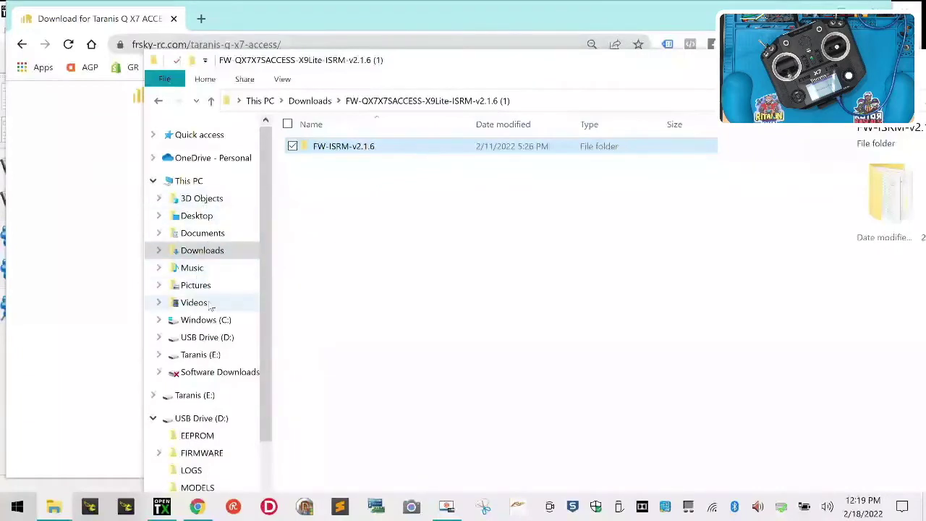
click(208, 340)
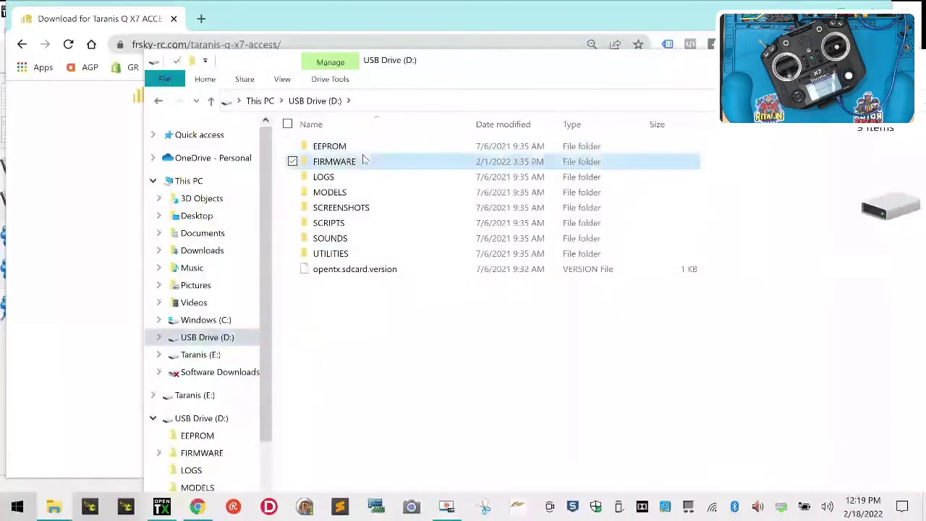
double_click(362, 158)
double_click(381, 147)
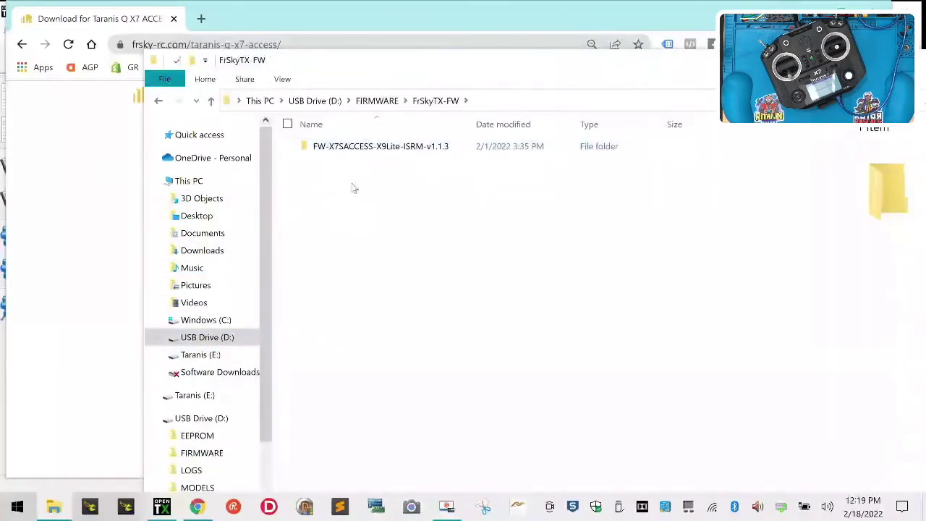
right_click(349, 184)
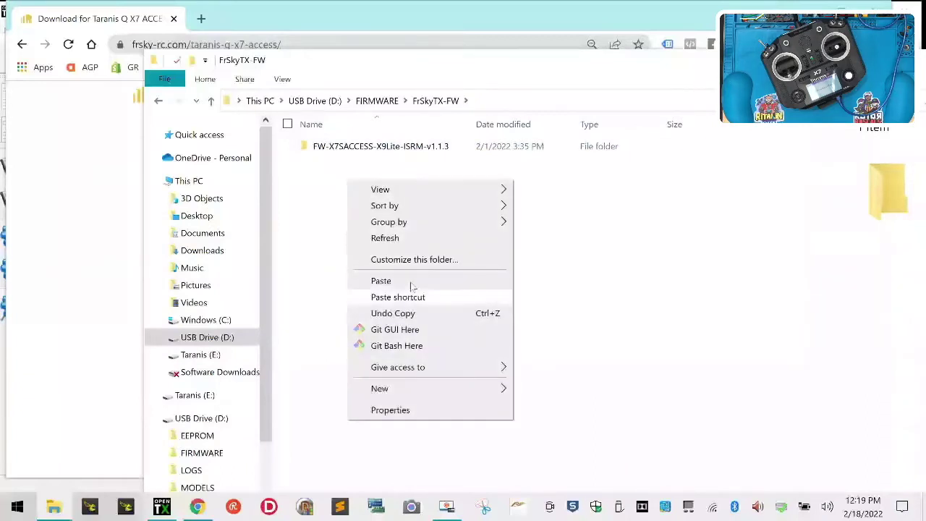
click(382, 280)
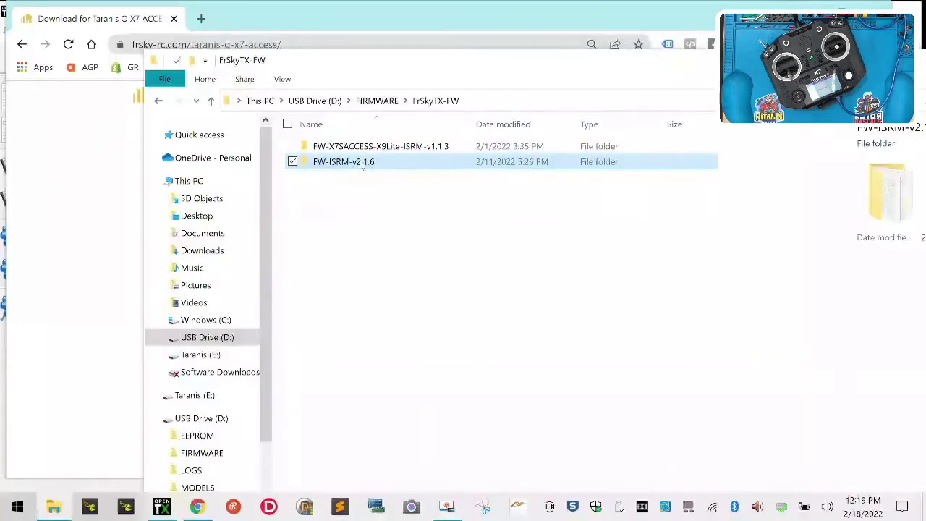
click(496, 292)
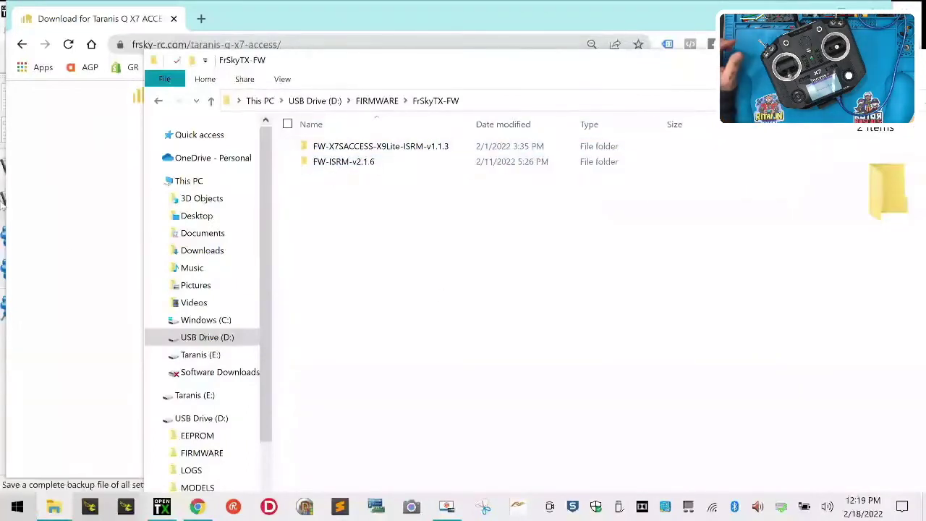
Create a new folder inside FIRMWARE > FrSkyTX-FW on the USB drive, keeping its default name
click(62, 178)
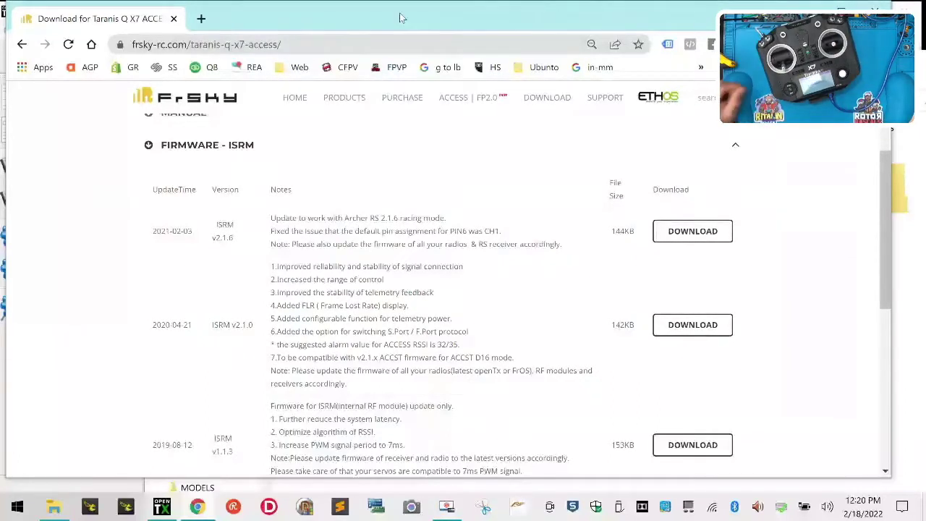
drag(356, 20, 494, 42)
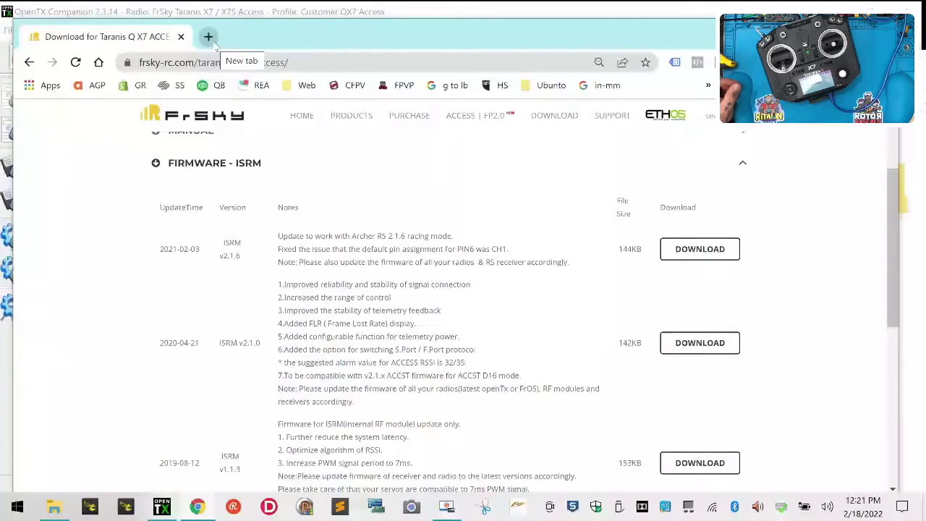
click(53, 506)
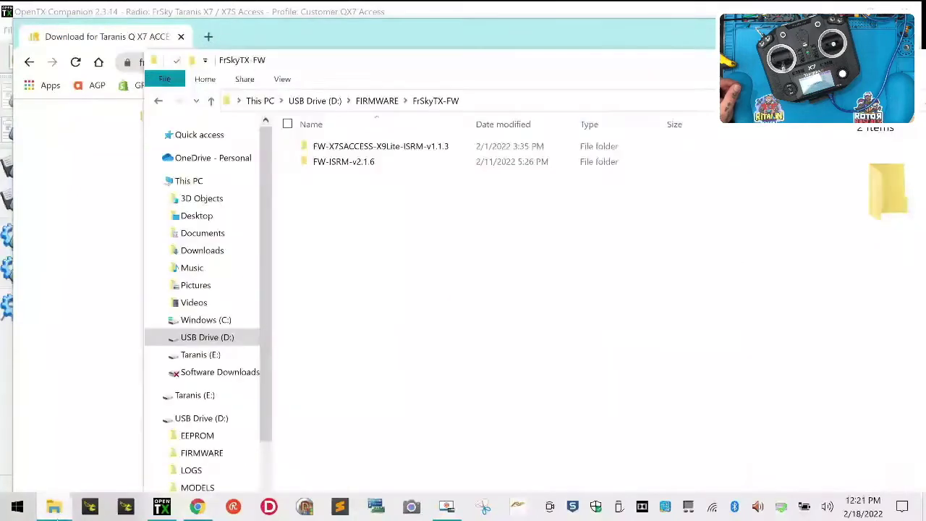
click(378, 100)
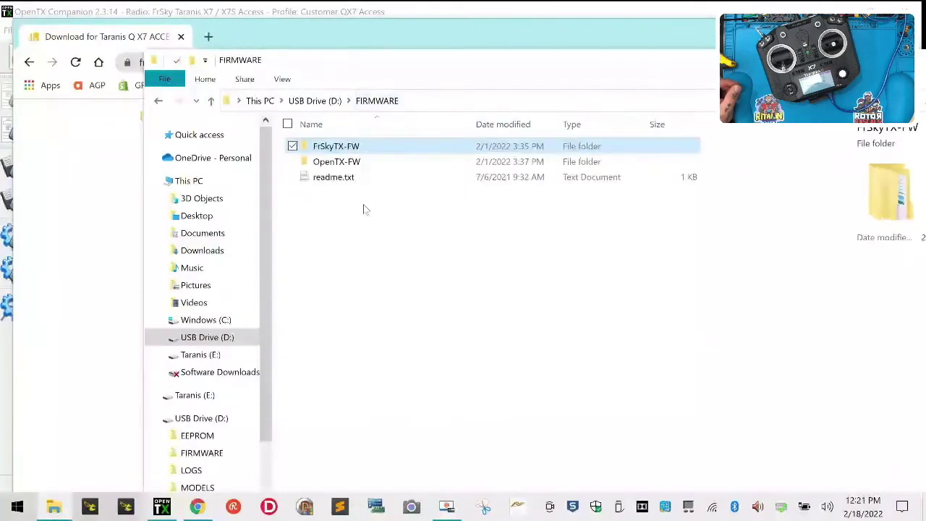
double_click(346, 147)
right_click(335, 230)
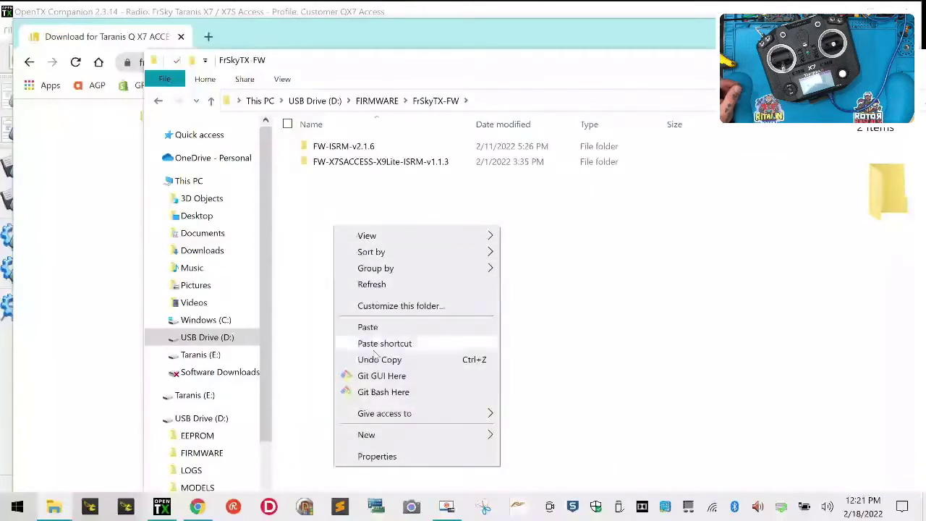
mouse_move(396, 438)
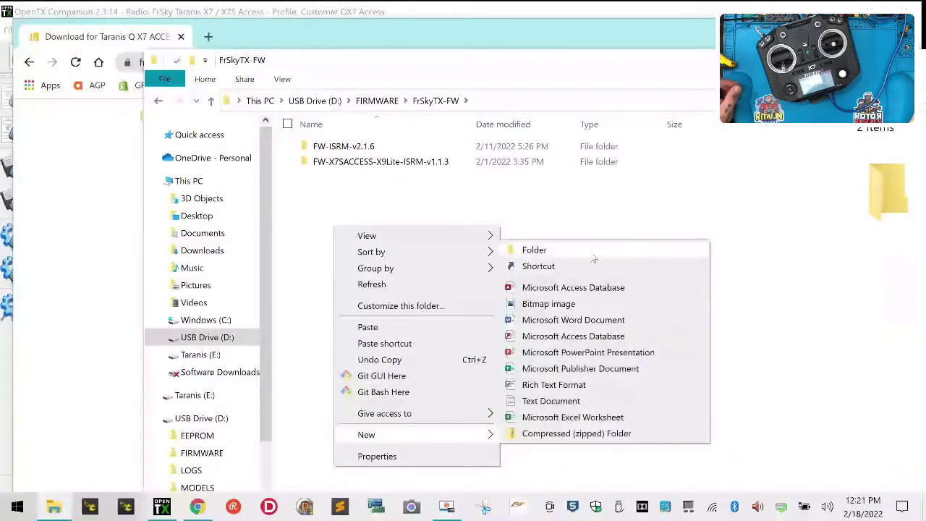
click(528, 251)
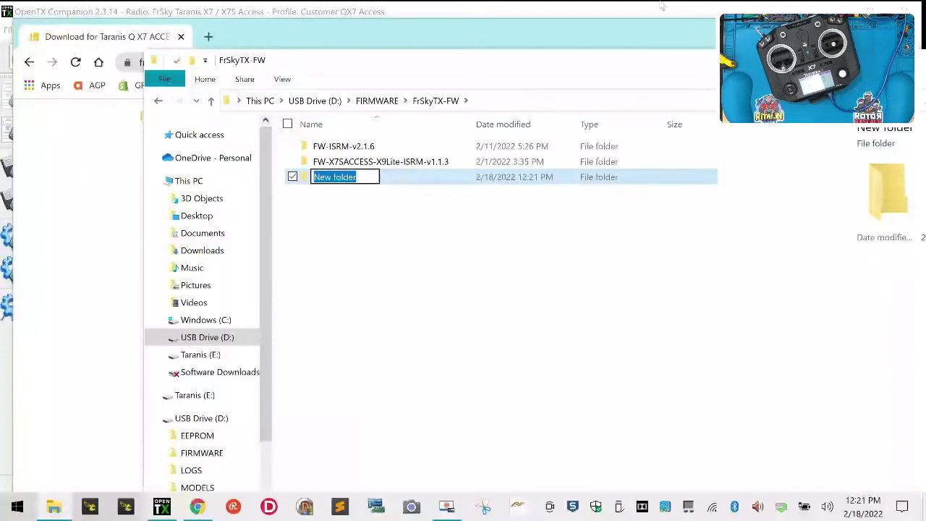
key(Return)
Move the new folder out of FrSkyTX-FW into the parent FIRMWARE folder and check its contents
right_click(349, 179)
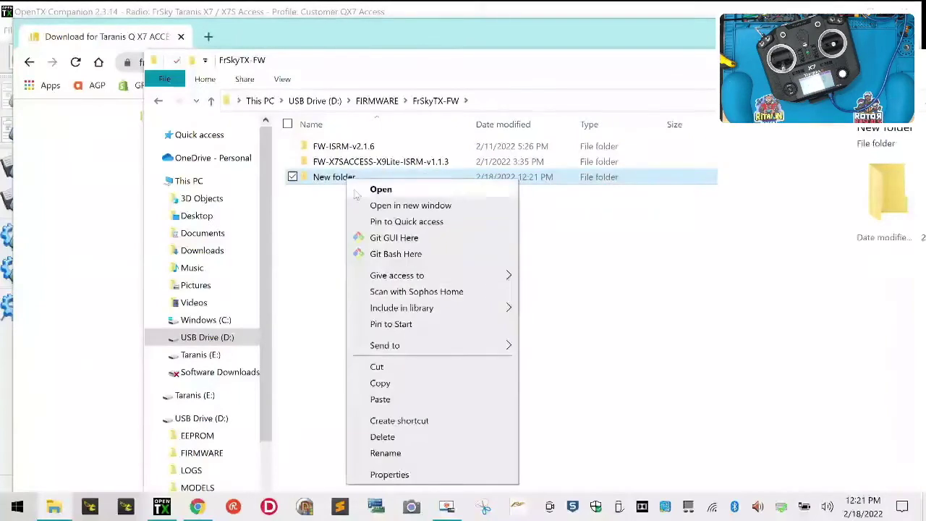
click(380, 383)
click(377, 101)
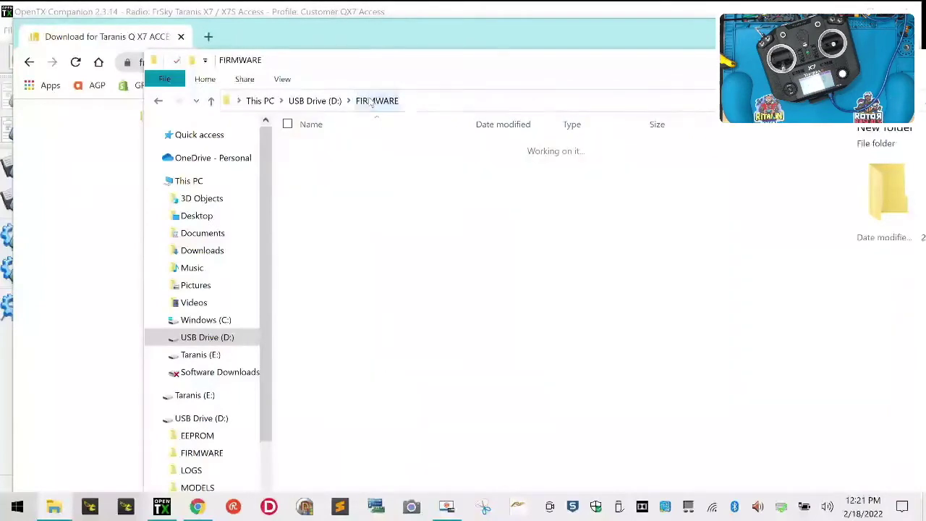
right_click(350, 257)
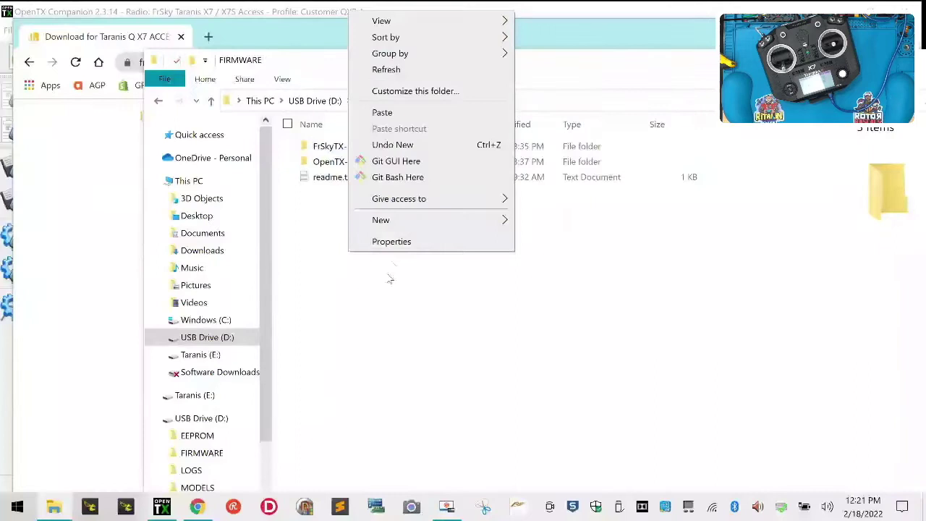
click(450, 126)
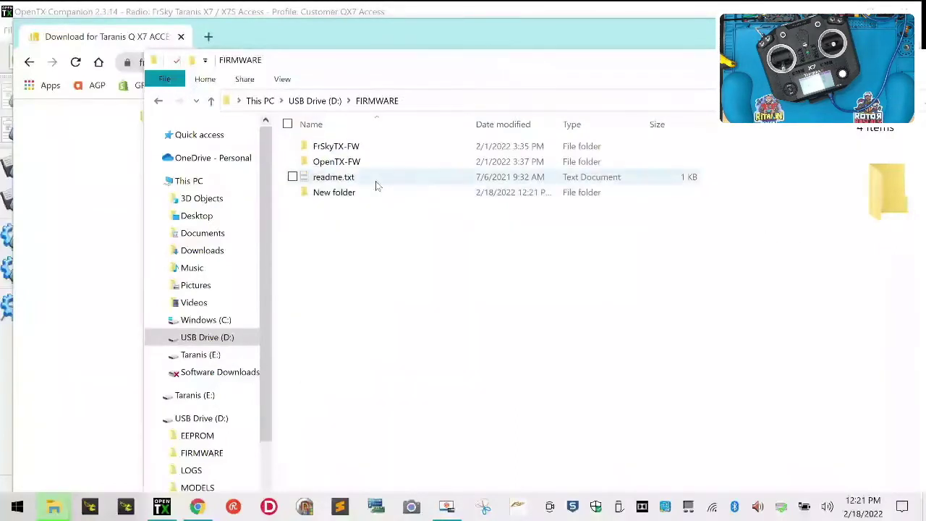
click(381, 194)
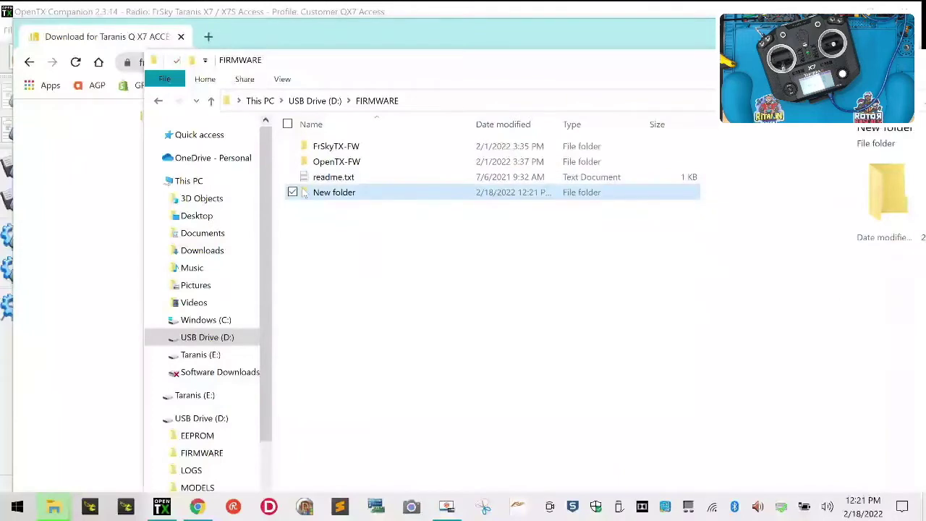
double_click(343, 194)
click(377, 101)
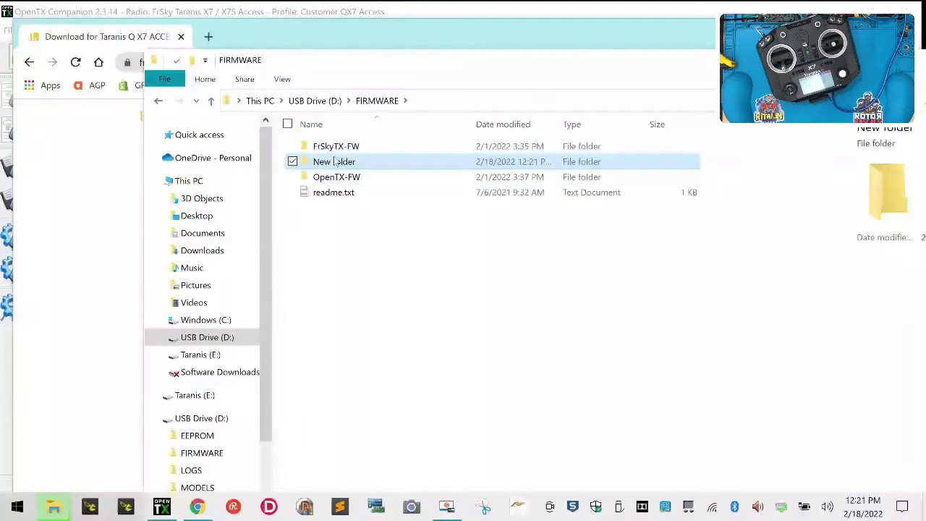
Rename the new folder in FIRMWARE as FrSkyRX-FW
right_click(333, 158)
click(369, 414)
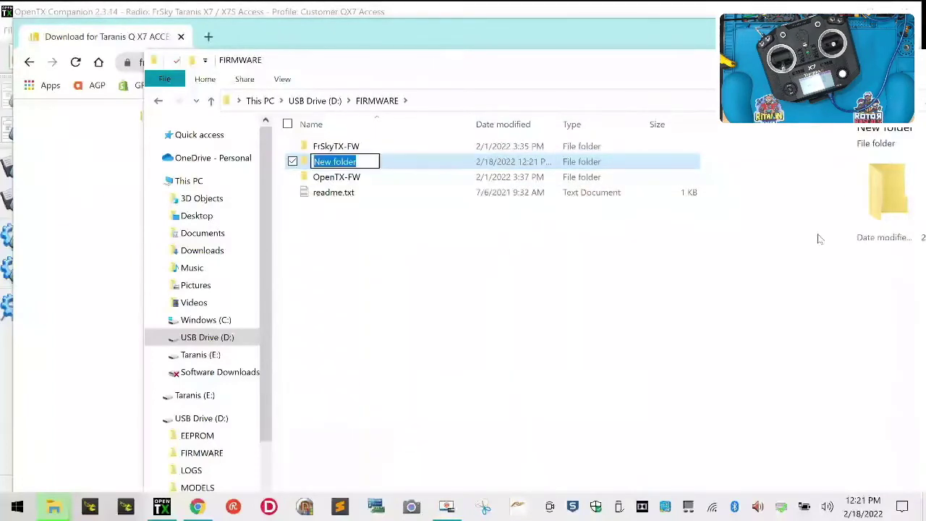
text(FrS)
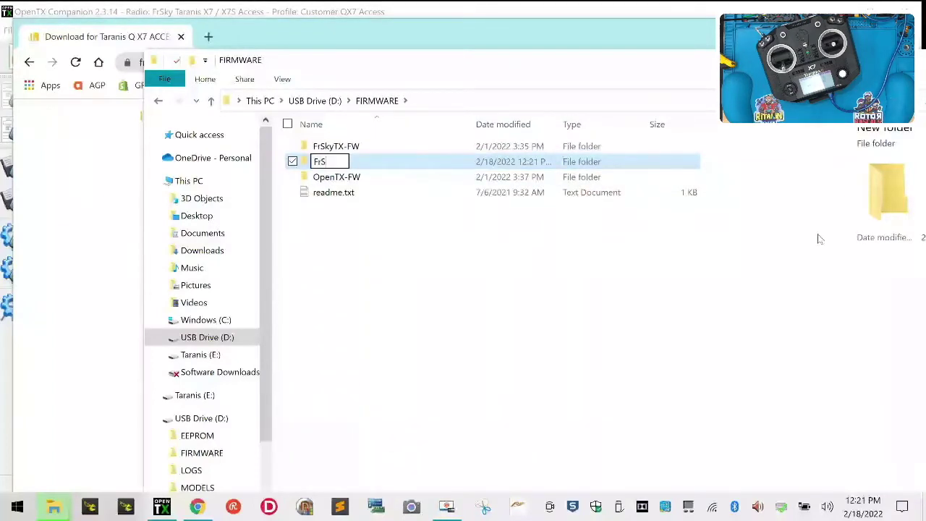
text(kyRX-FW)
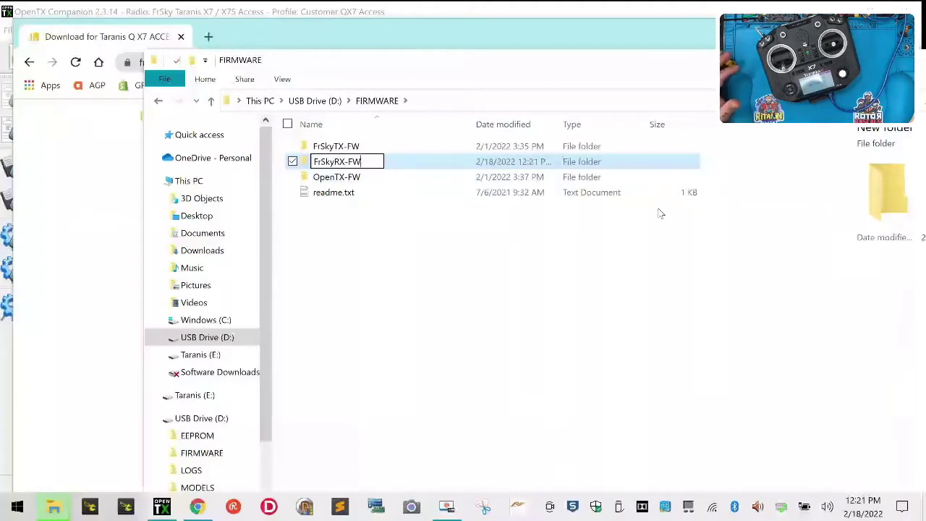
key(Return)
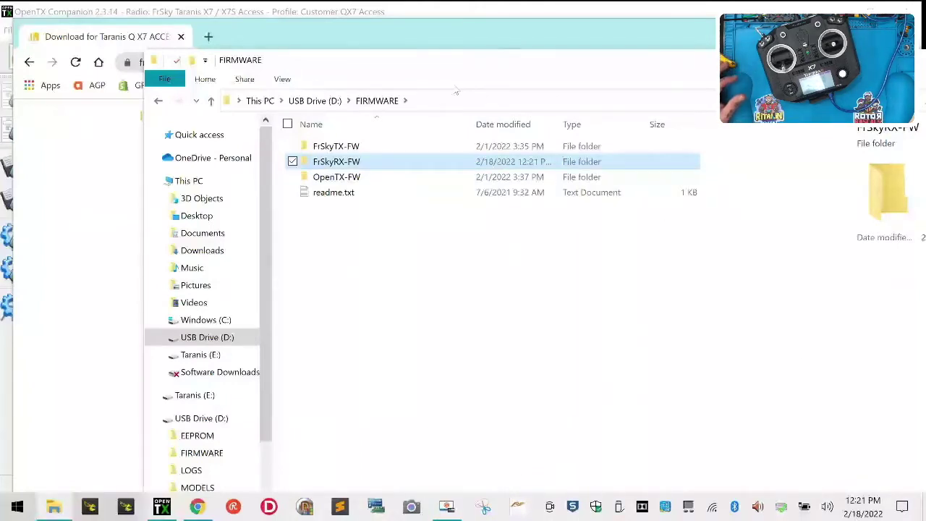
Switch to Chrome and open the FrSky site's product download page at the Receivers section
key(alt+Tab)
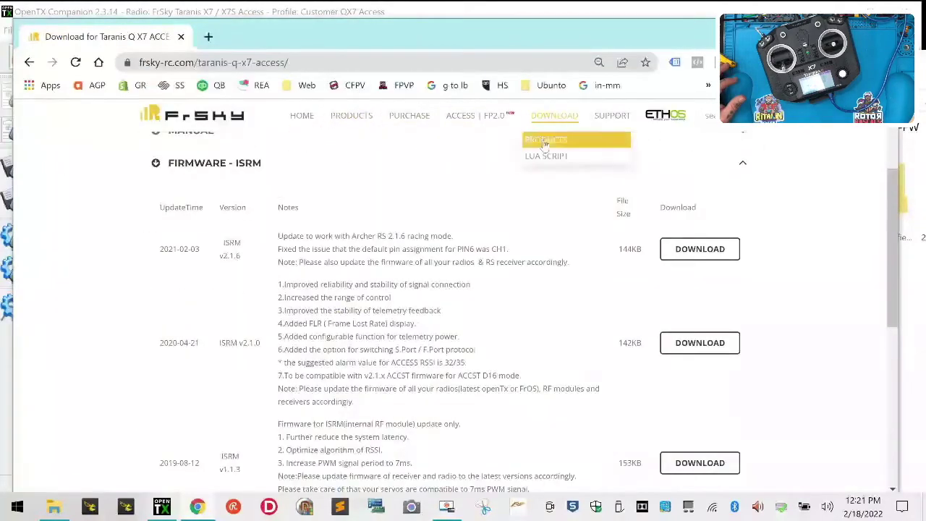
click(545, 142)
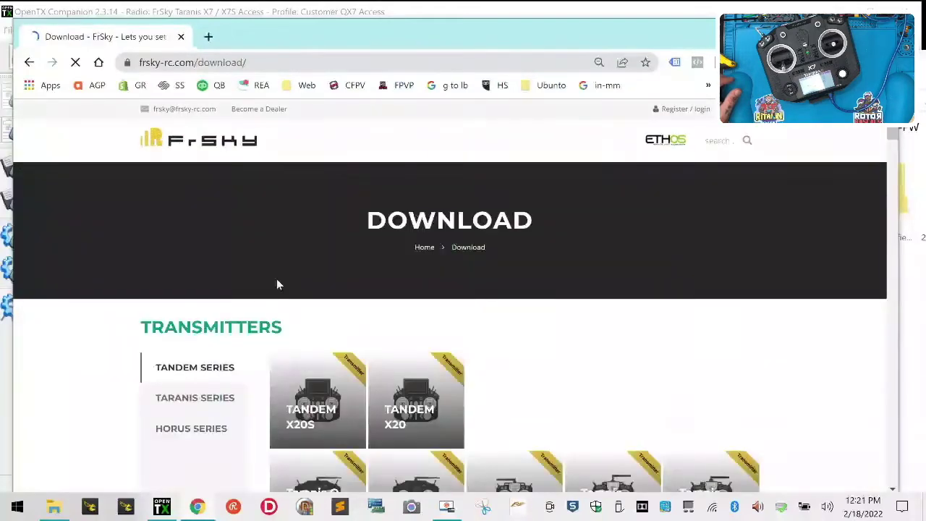
scroll(279, 282, down, 10)
scroll(280, 285, up, 2)
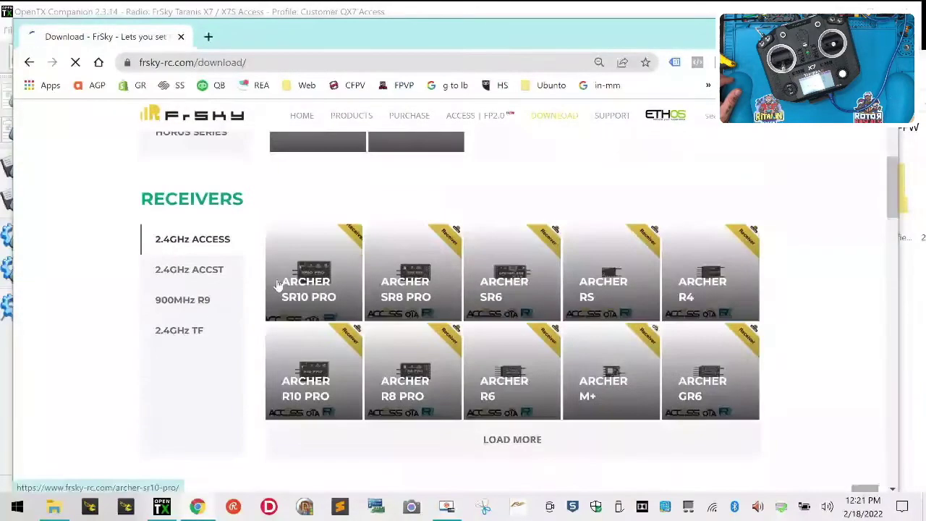
Show the 900MHz R9 receivers, close the Camera app, and open the R9 MM receiver's download page
click(200, 303)
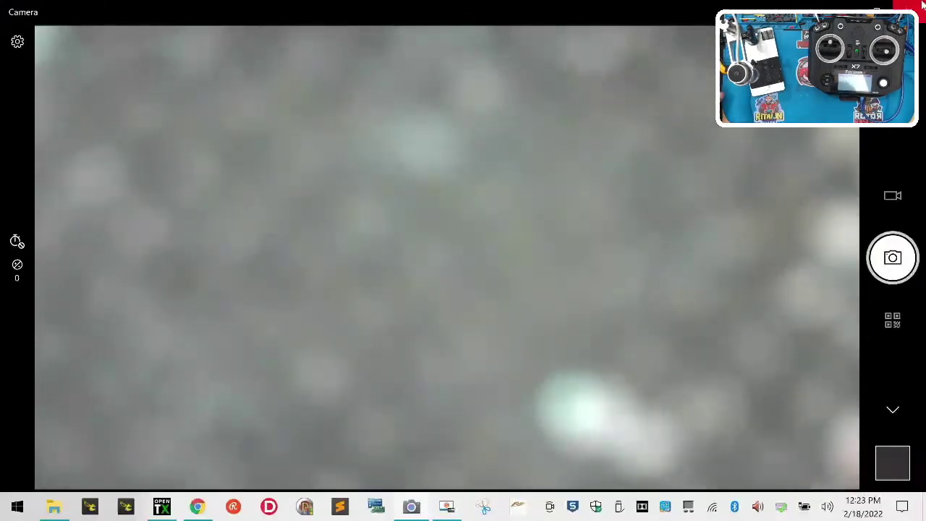
click(918, 5)
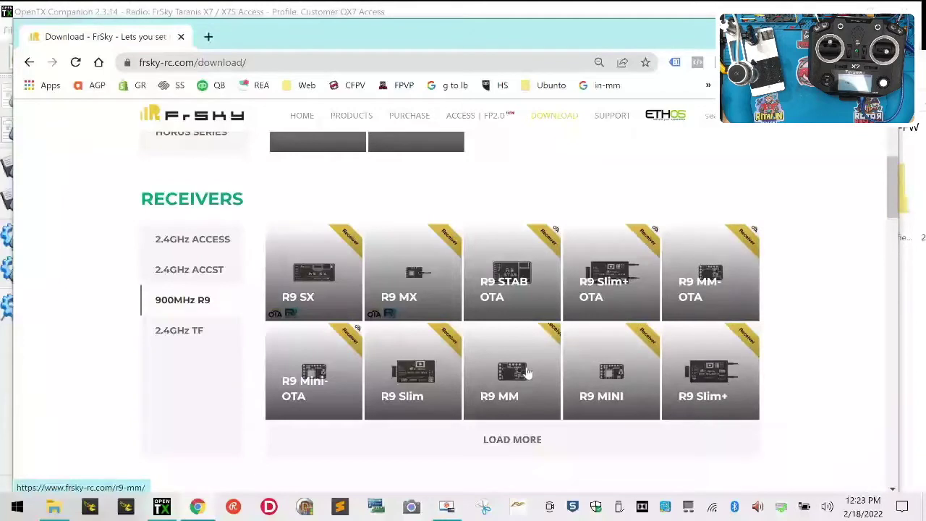
click(737, 285)
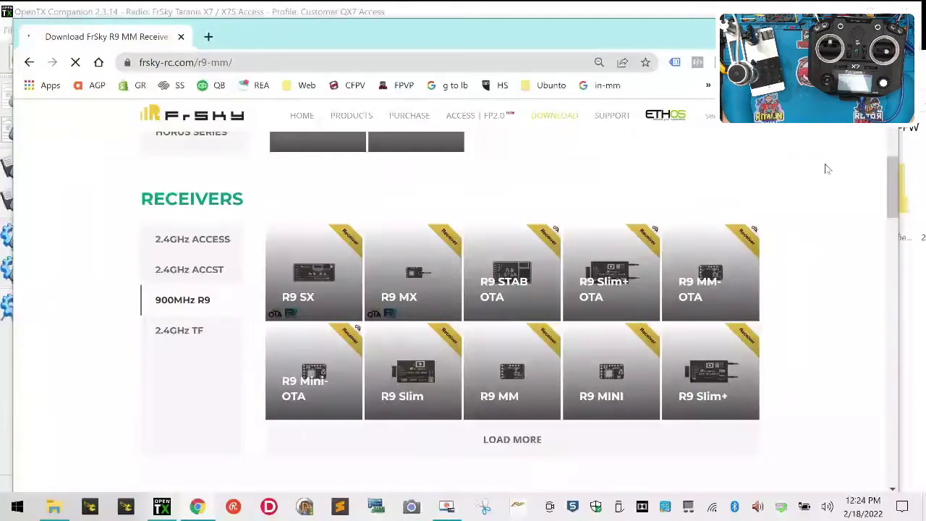
Compare the ACCESS and ACCST firmware listings for the R9 MM and download ACCESS firmware v1.3.1
scroll(234, 365, down, 2)
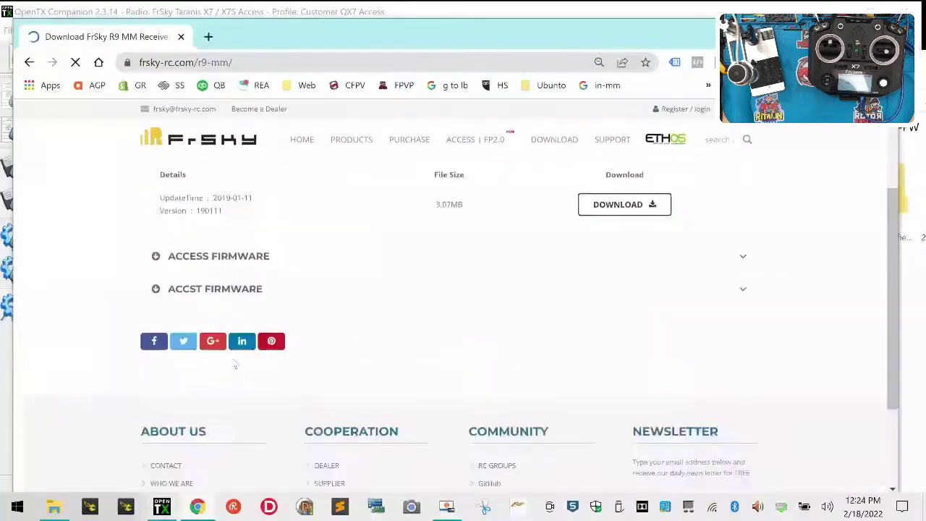
click(154, 254)
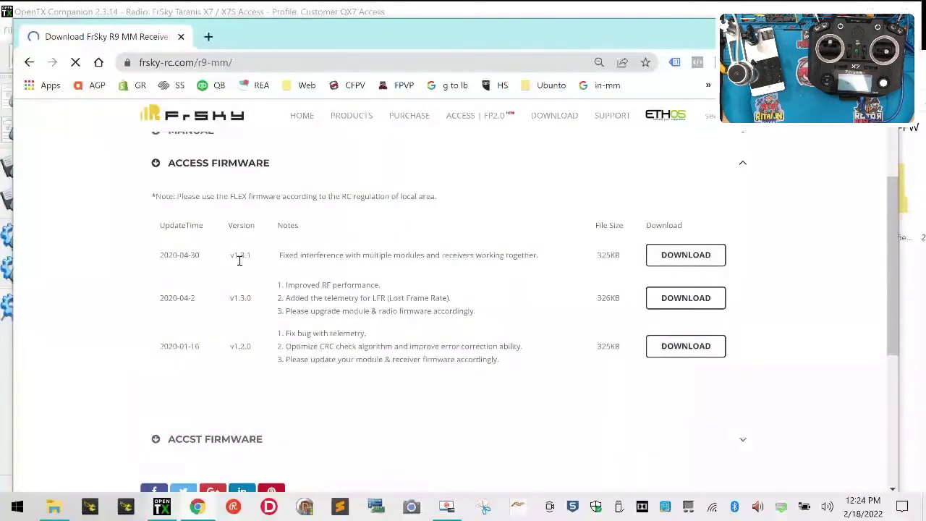
click(154, 440)
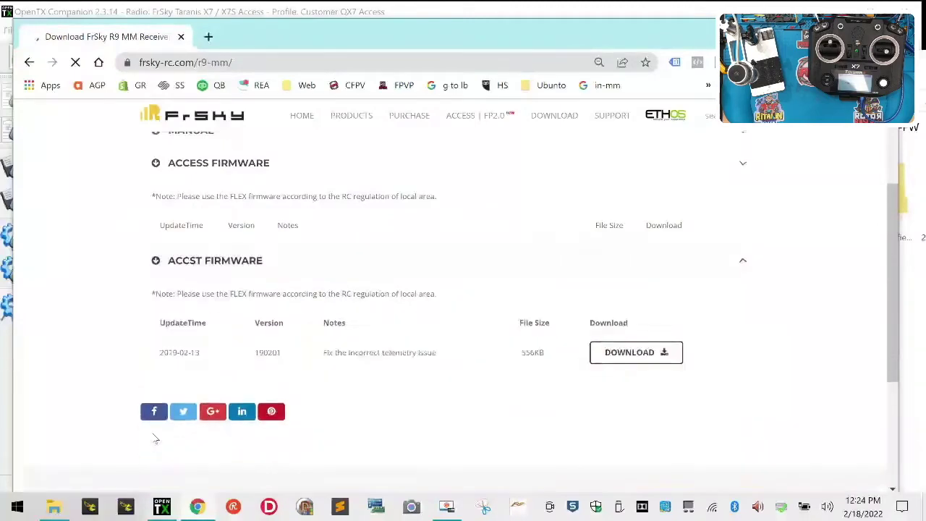
scroll(154, 440, up, 2)
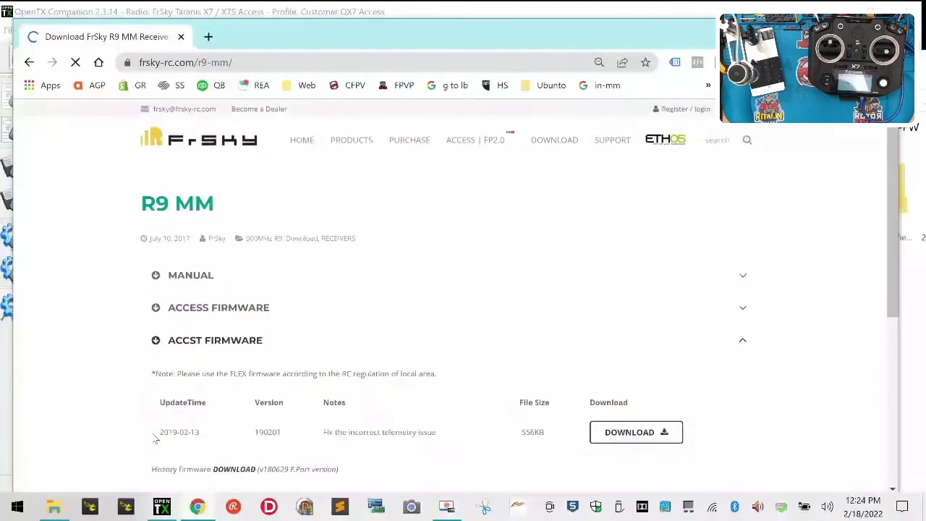
click(157, 316)
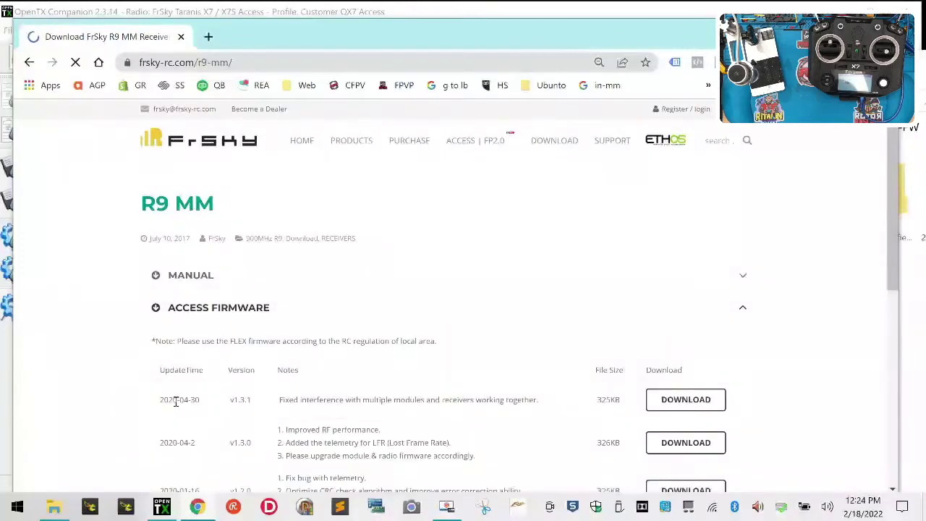
scroll(193, 410, down, 2)
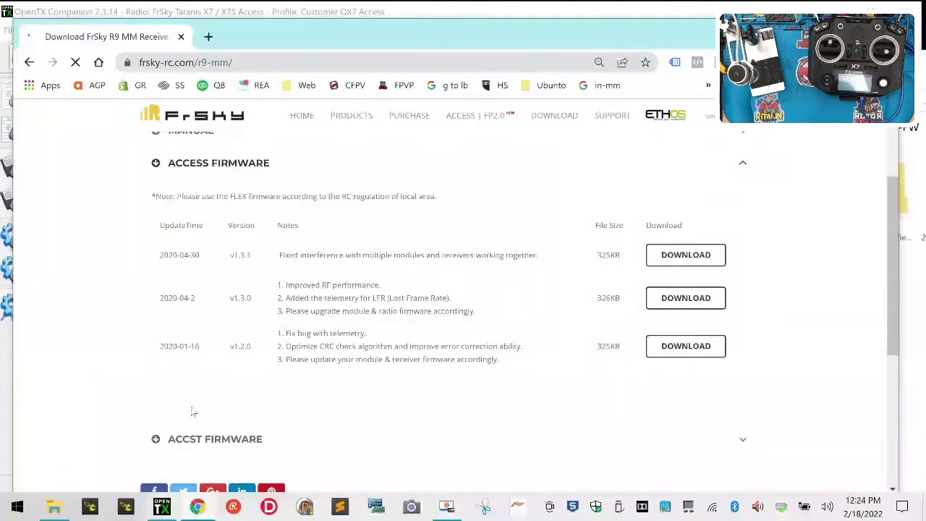
scroll(193, 411, up, 2)
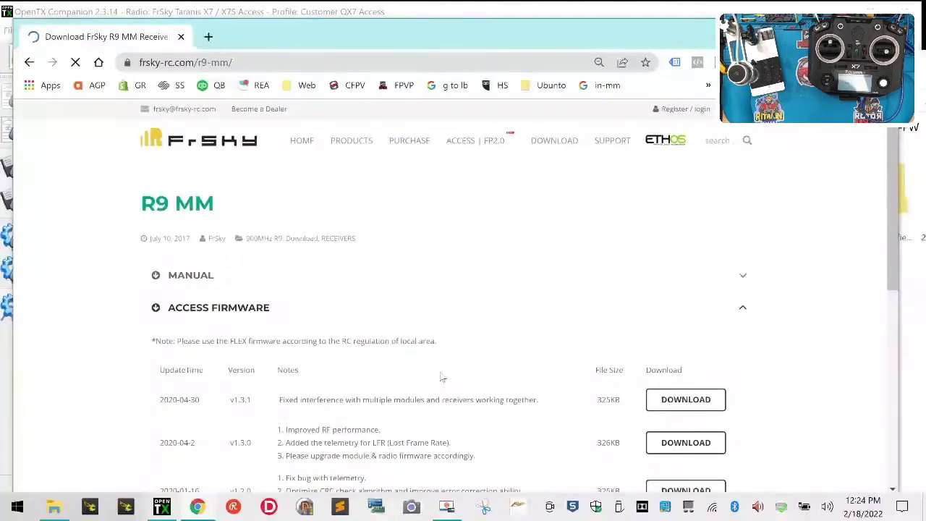
click(688, 399)
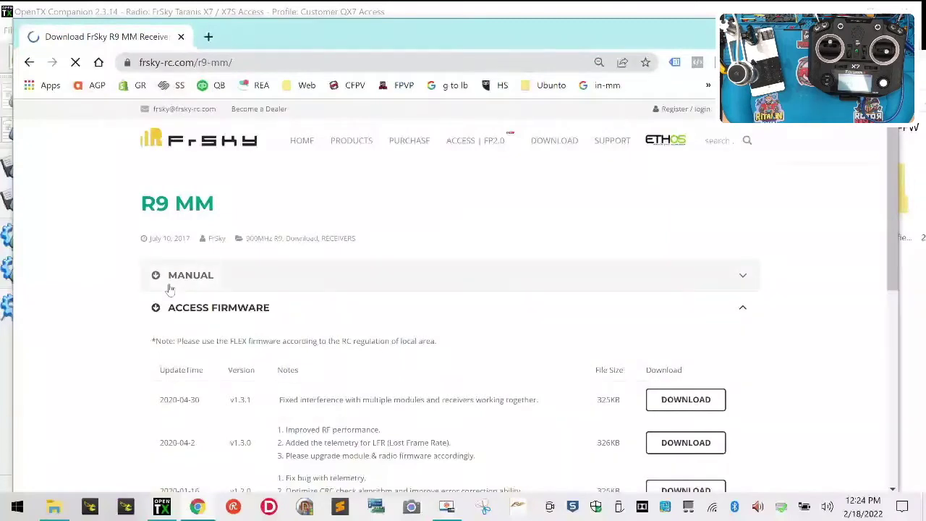
Show the downloaded FW-R9MINI-R9MM-ACCESS_v1.3.1.zip in its folder and extract it to the default destination
scroll(490, 320, down, 2)
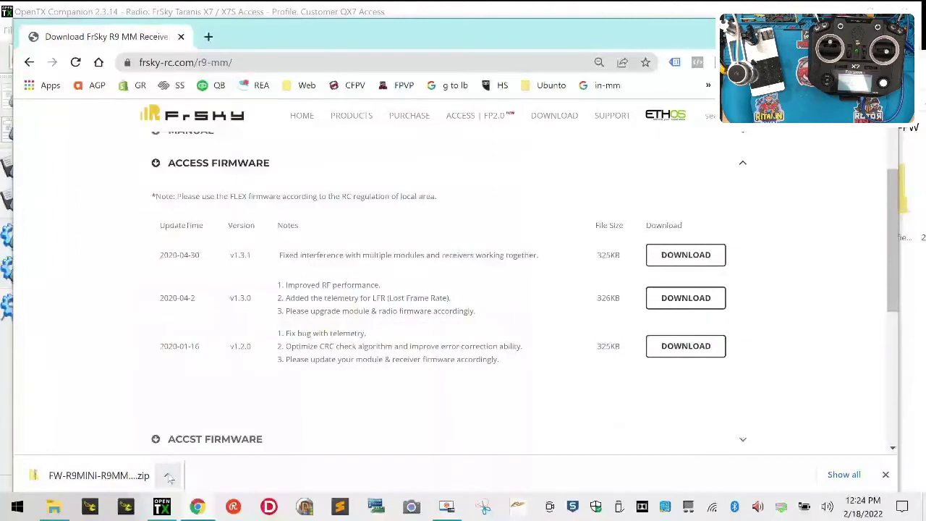
click(168, 477)
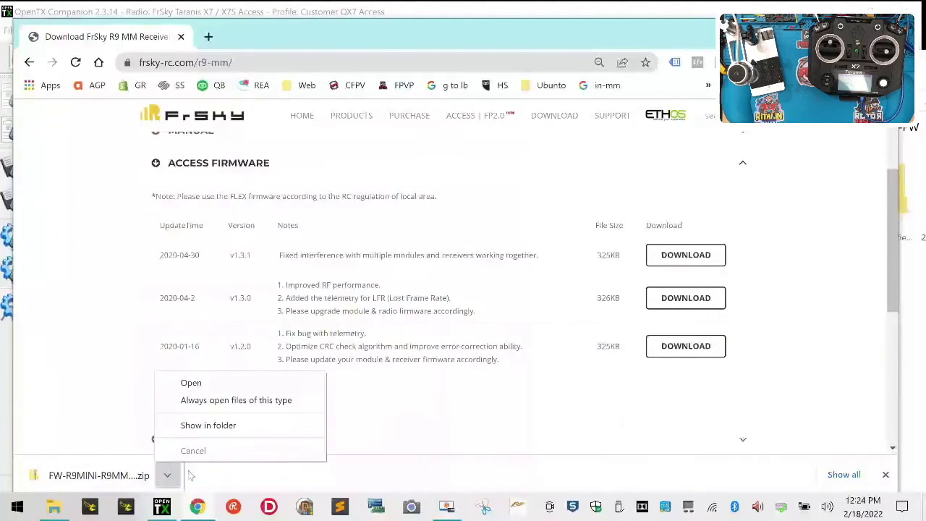
click(263, 423)
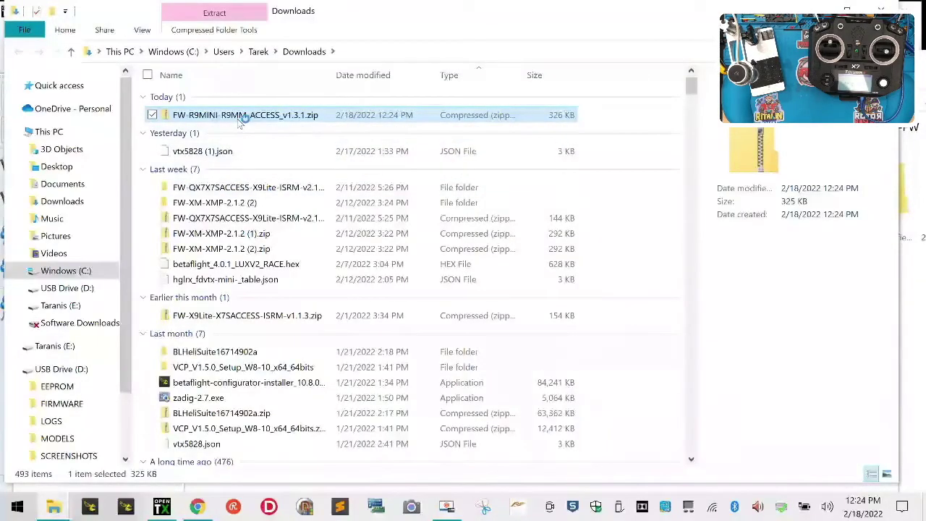
right_click(233, 118)
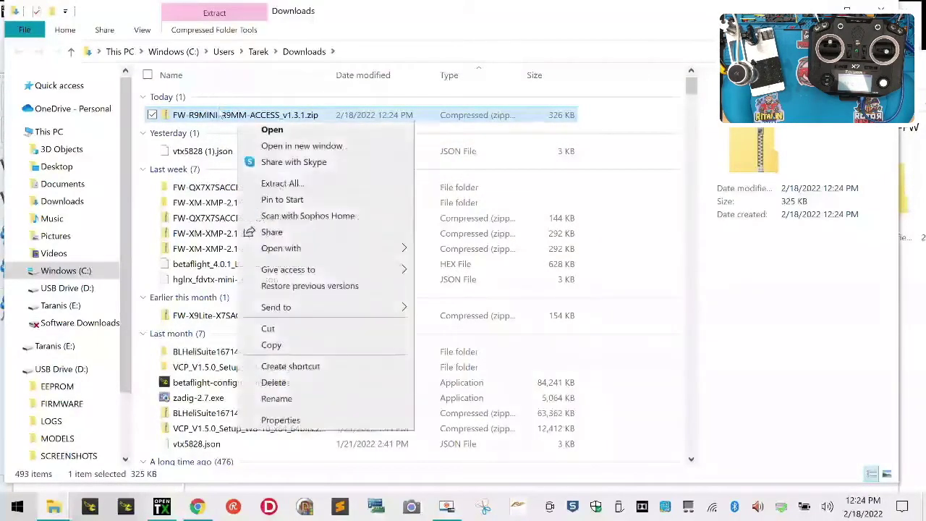
click(304, 184)
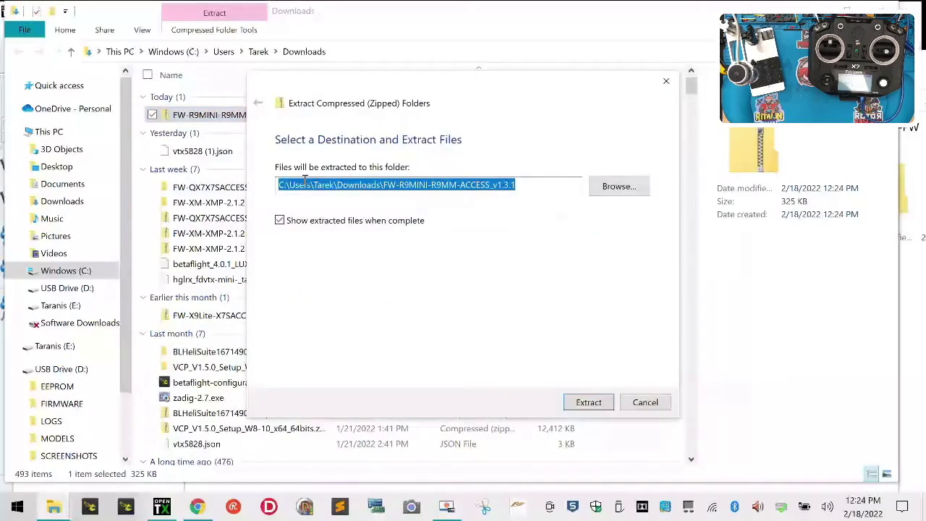
click(589, 402)
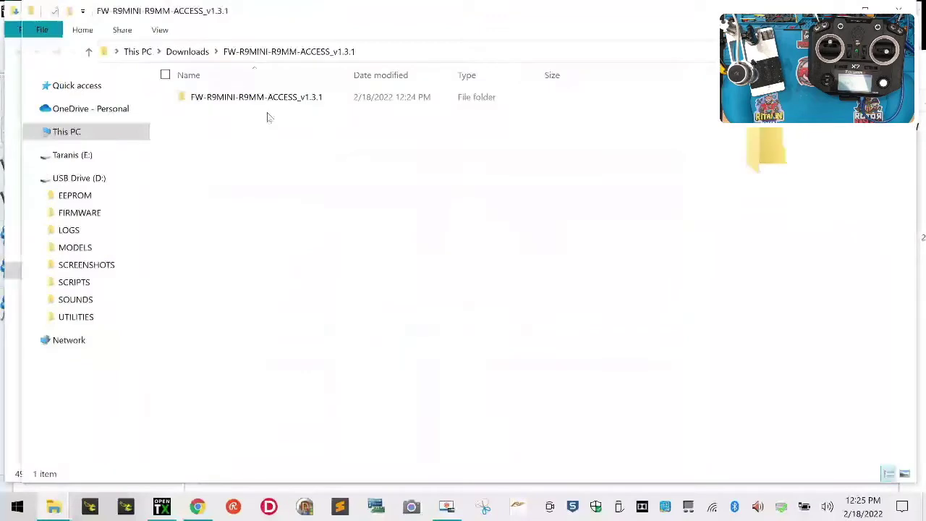
Check the extracted R9 MM firmware files and move their FW-R9MINI-R9MM-ACCESS_v1.3.1 folder into FIRMWARE > FrSkyRX-FW on USB Drive (D:)
double_click(272, 105)
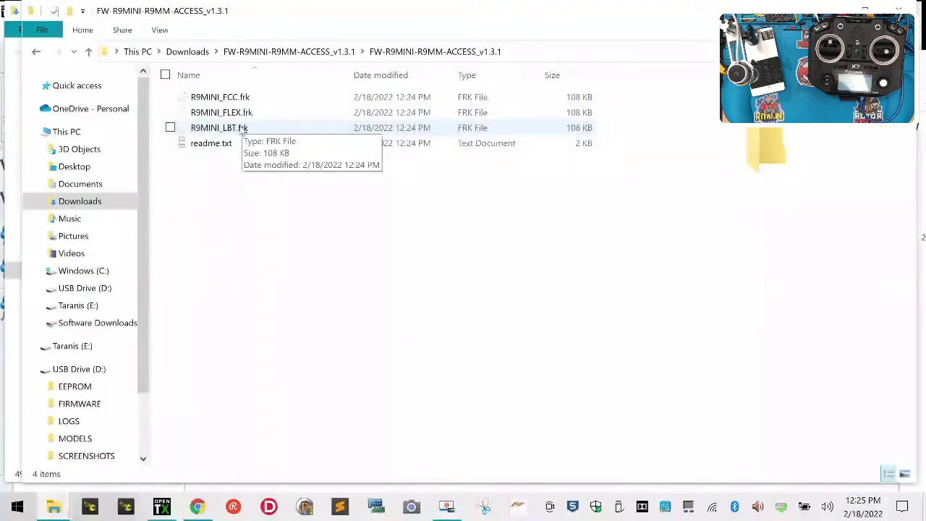
click(37, 52)
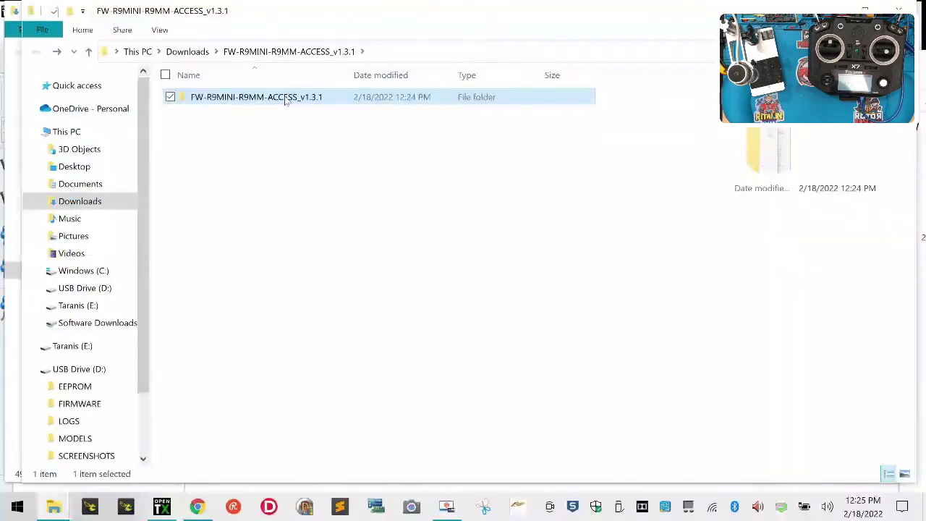
right_click(286, 101)
click(342, 301)
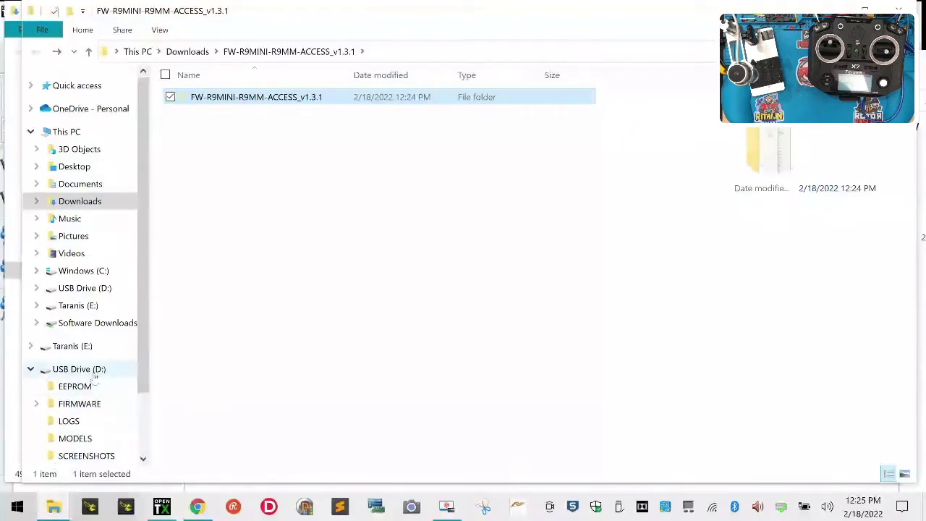
click(71, 405)
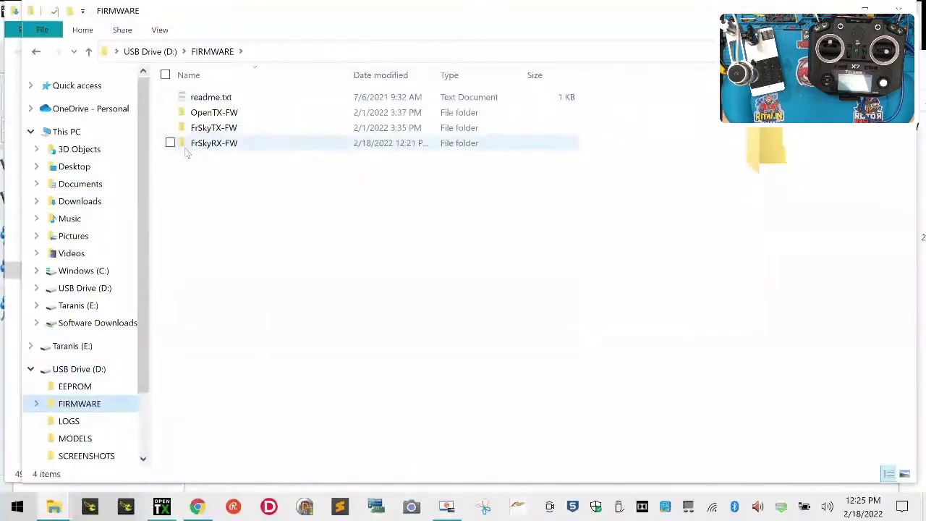
double_click(196, 148)
right_click(222, 174)
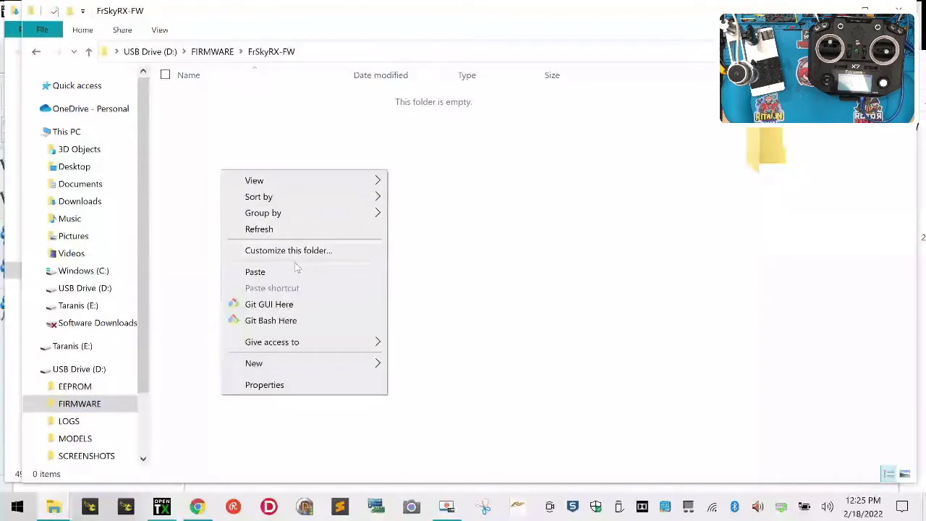
click(295, 271)
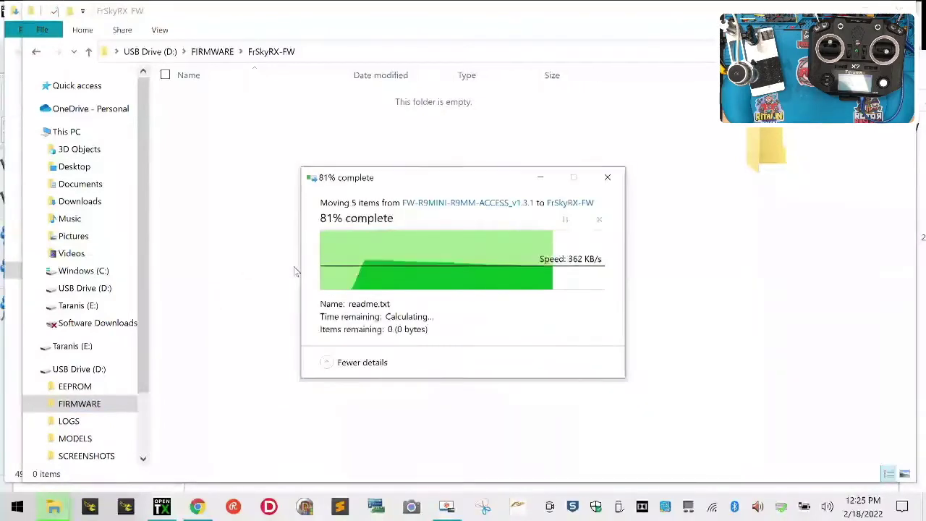
click(264, 165)
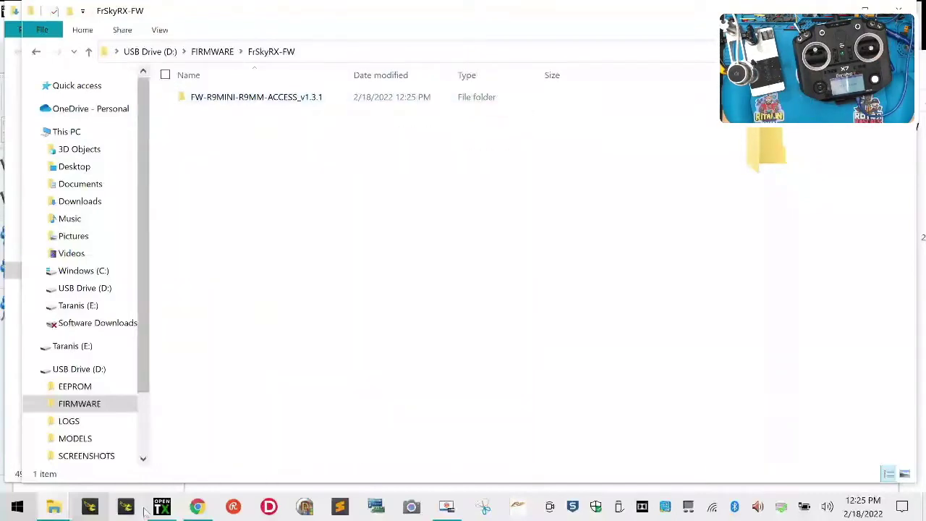
Switch back to Chrome and open the R9M 2019 module's page from the FrSky download page's Modules section
click(200, 507)
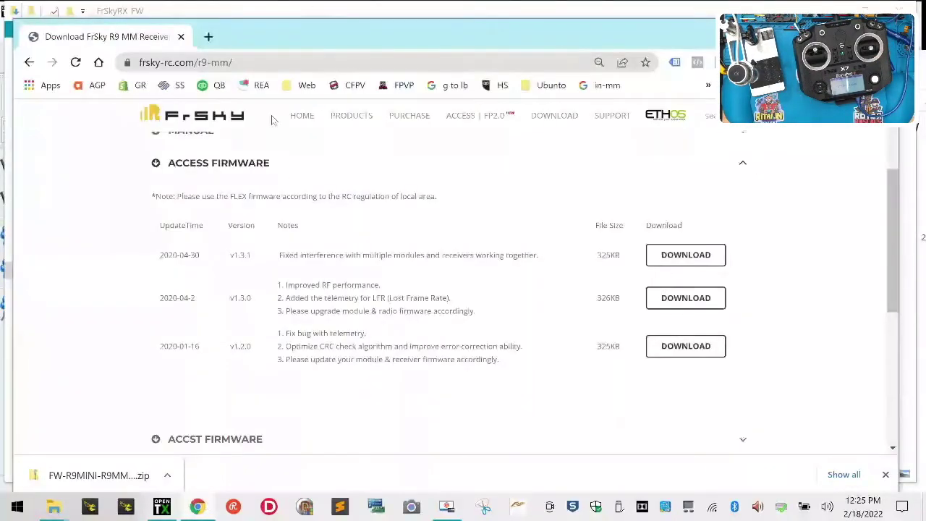
click(554, 115)
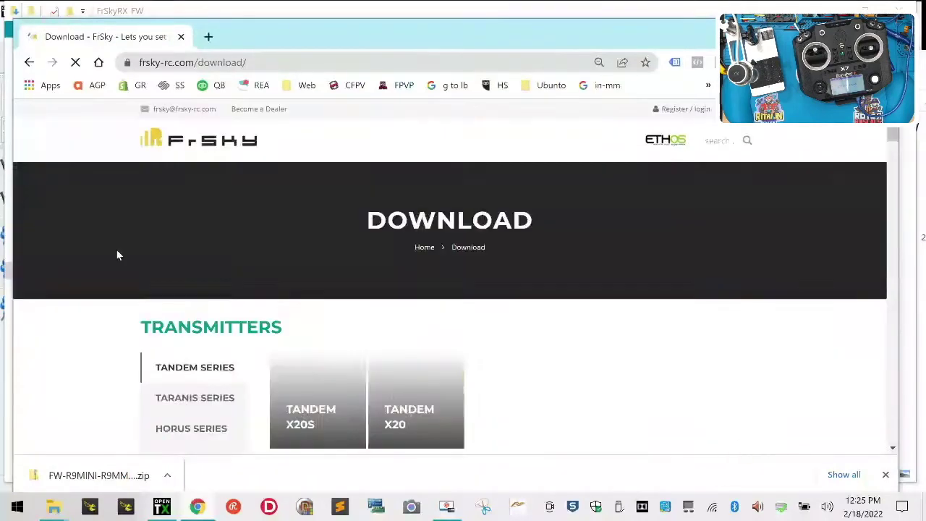
scroll(474, 385, down, 2)
scroll(463, 389, down, 4)
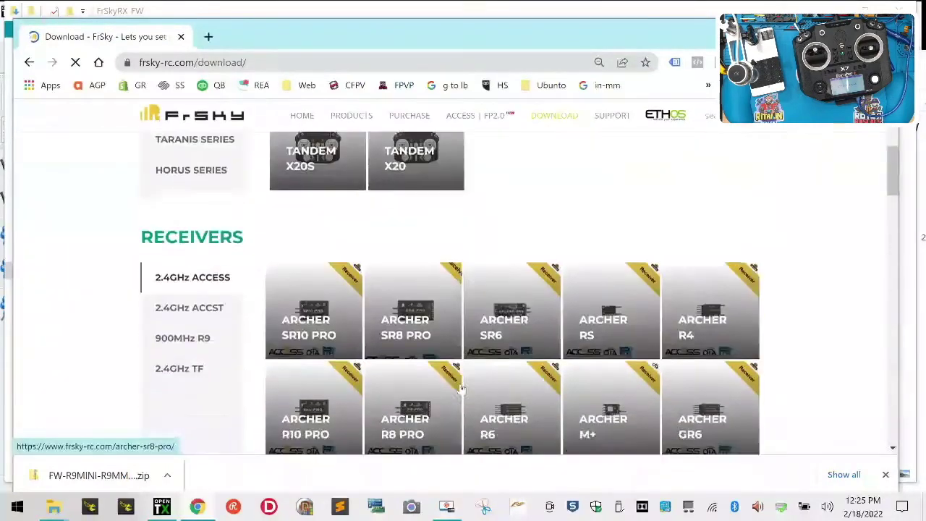
scroll(463, 389, down, 2)
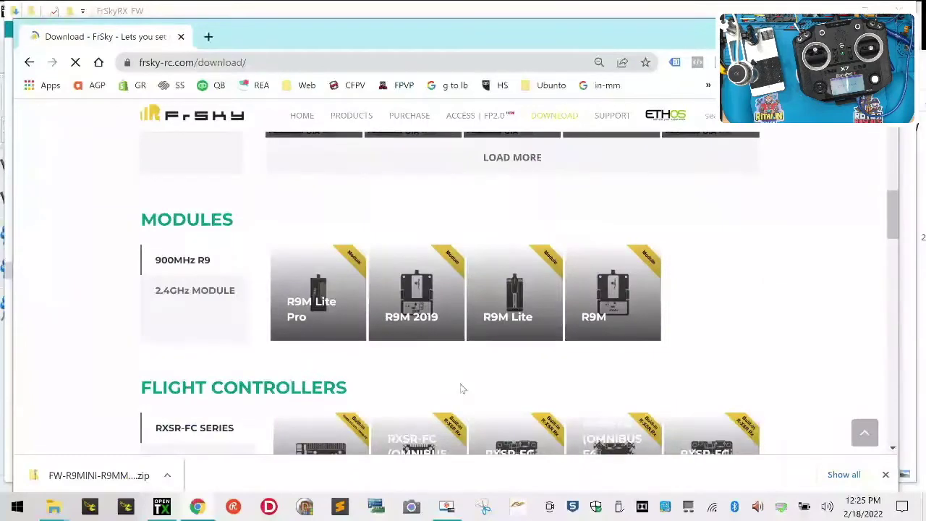
click(430, 293)
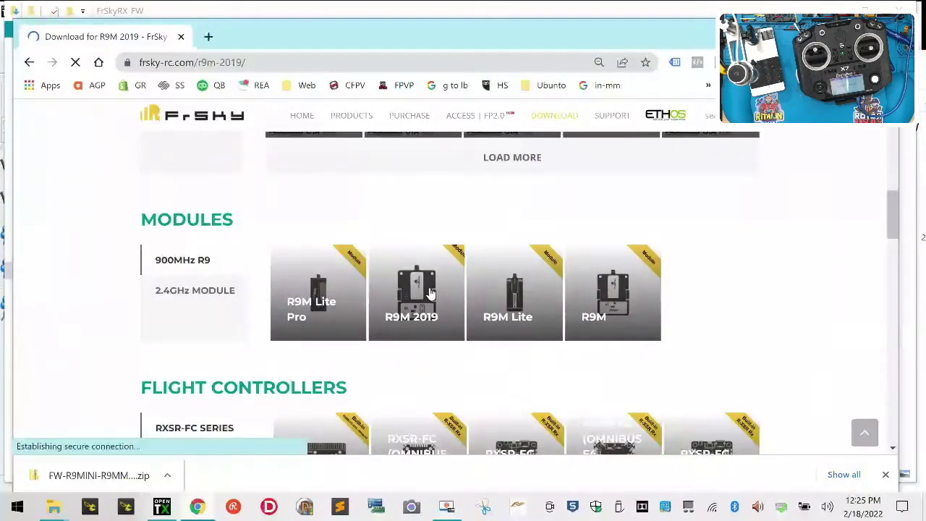
Expand the ACCESS firmware list for the R9M 2019 and download version v1.3.0
scroll(416, 340, down, 2)
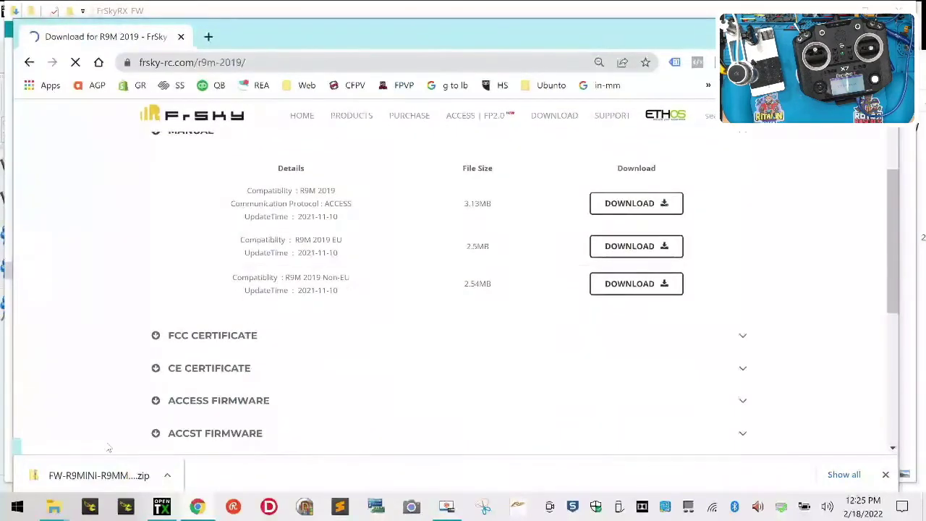
click(153, 402)
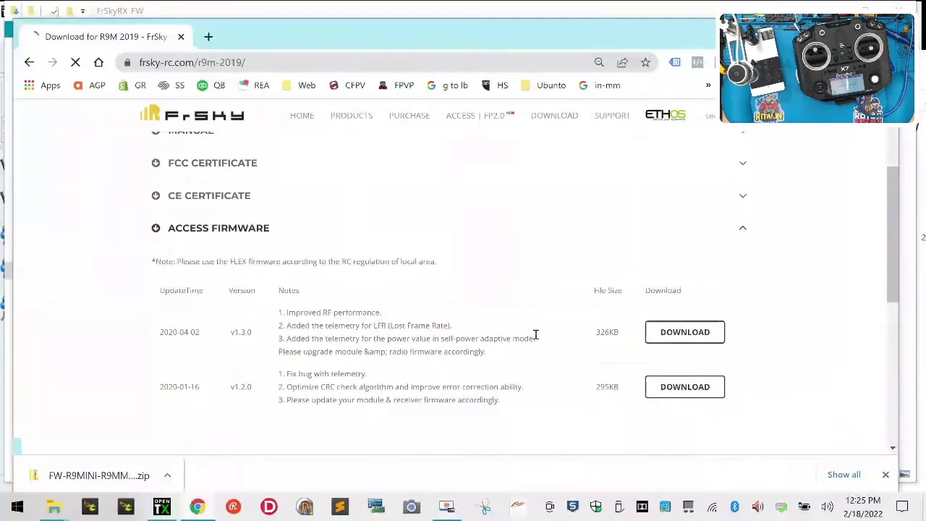
click(710, 346)
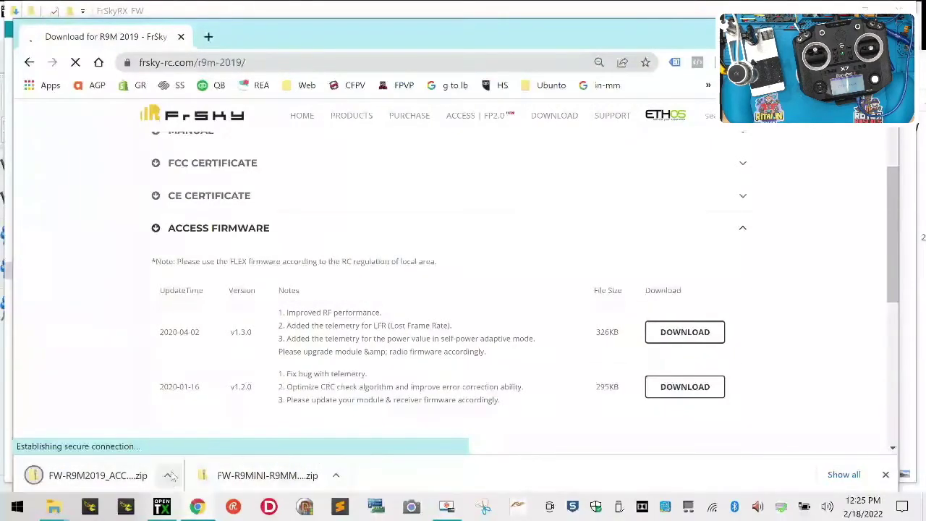
Show the downloaded FW-R9M2019_ACCESS_V1.3.0 (2).zip in its folder and extract it to the default destination
click(167, 475)
click(238, 426)
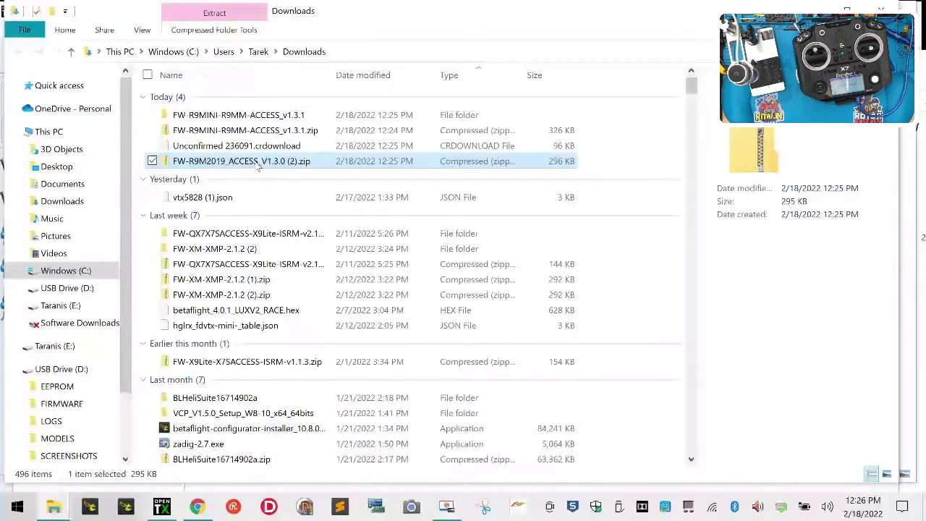
right_click(301, 161)
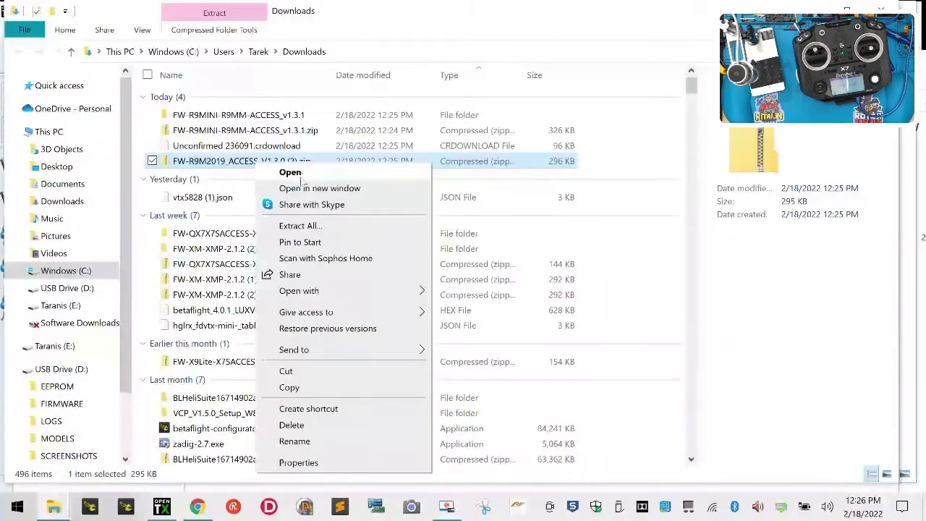
click(301, 227)
click(588, 402)
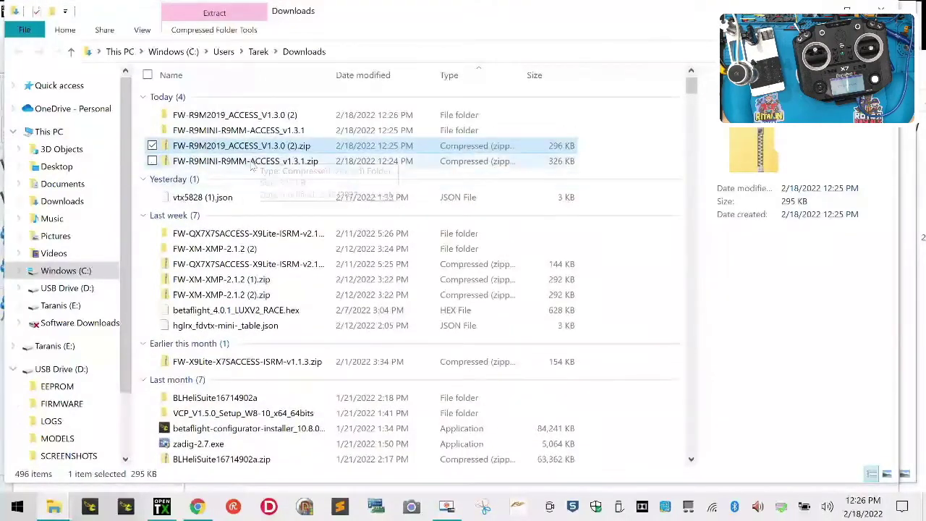
Check the extracted R9M 2019 firmware files and move their FW-R9M2019_ACCESS_V1.3.0 folder into FIRMWARE > OpenTX-FW on USB Drive (D:)
double_click(253, 102)
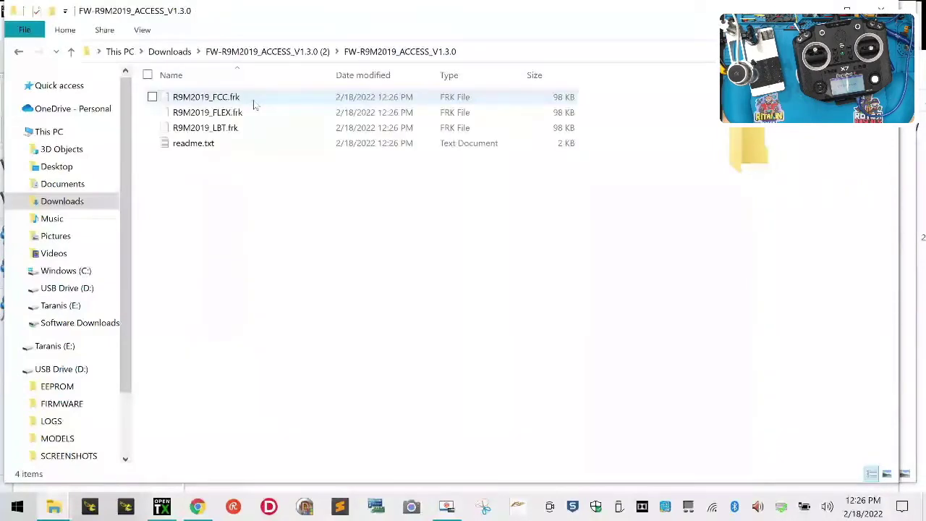
click(18, 54)
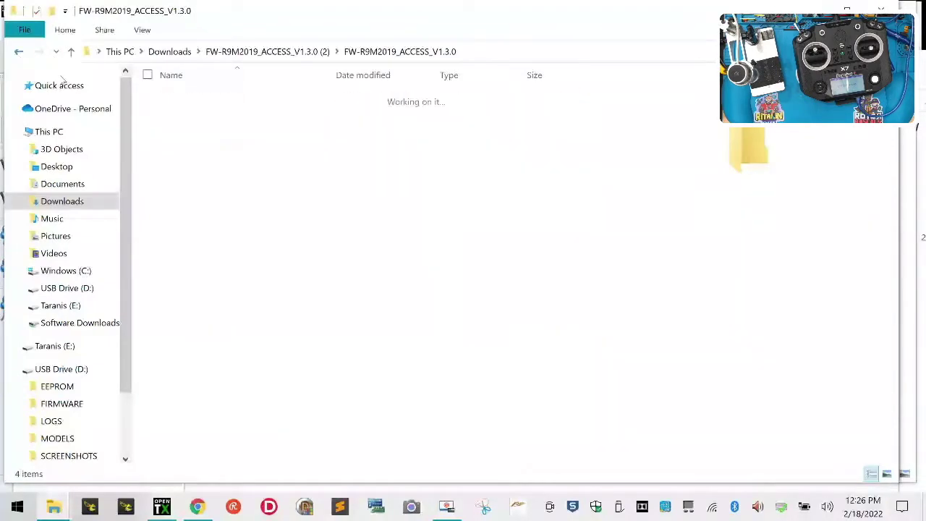
right_click(223, 100)
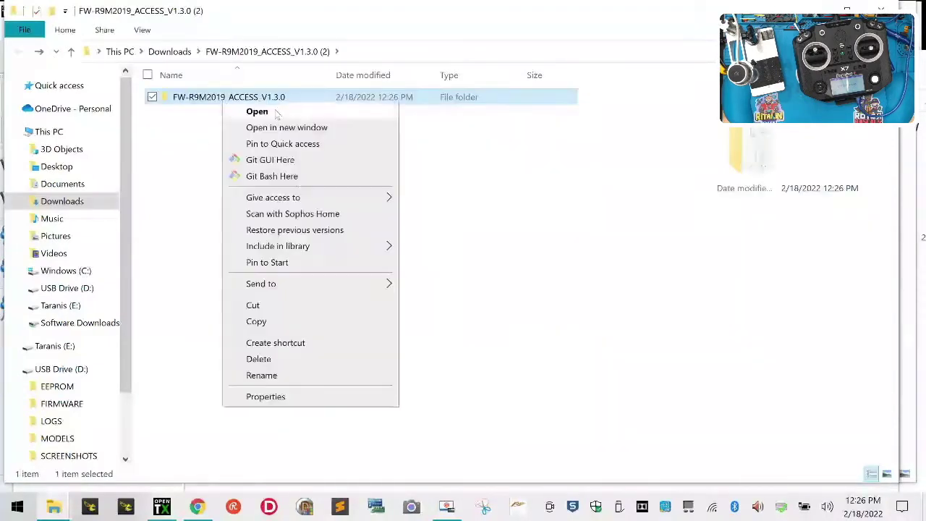
click(297, 305)
click(58, 370)
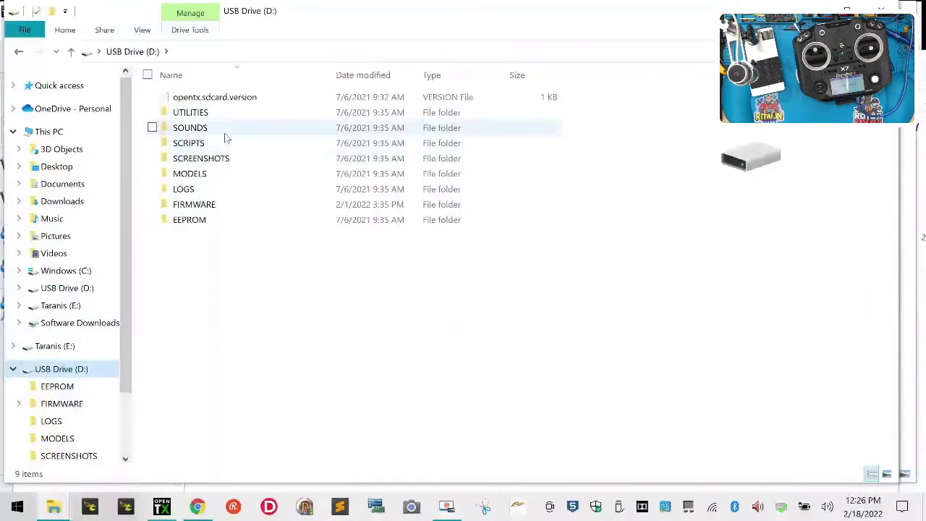
double_click(205, 204)
click(230, 117)
double_click(230, 115)
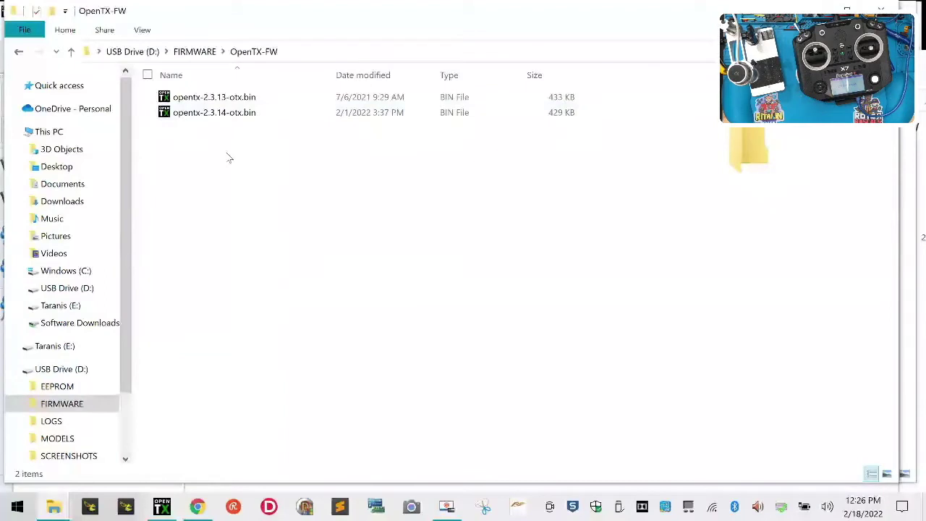
right_click(229, 154)
click(283, 256)
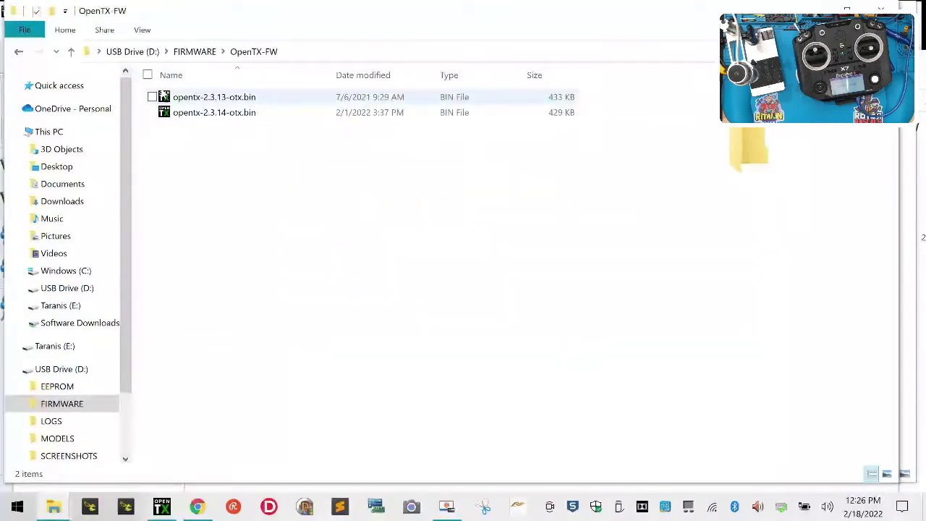
Move the FW-R9M2019_ACCESS_V1.3.0 folder from OpenTX-FW into the FIRMWARE > FrSkyTX-FW folder
right_click(223, 129)
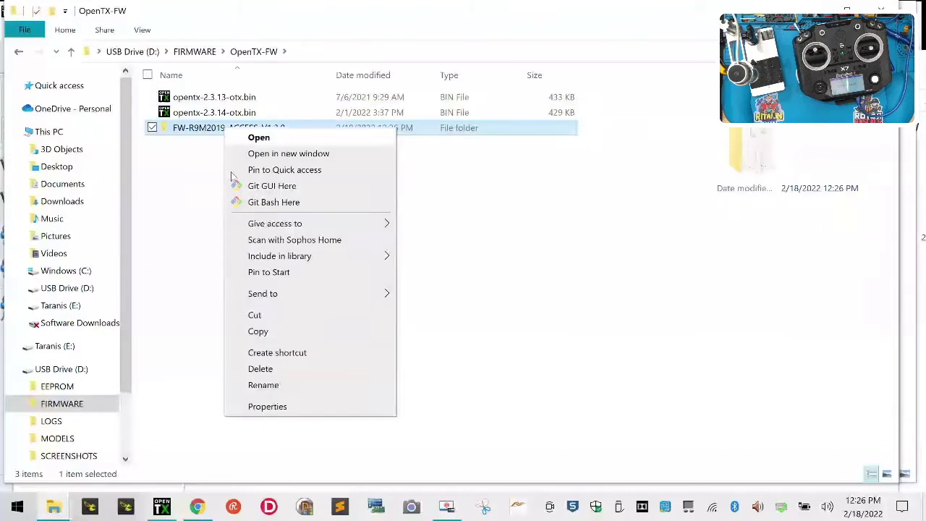
click(255, 316)
click(194, 51)
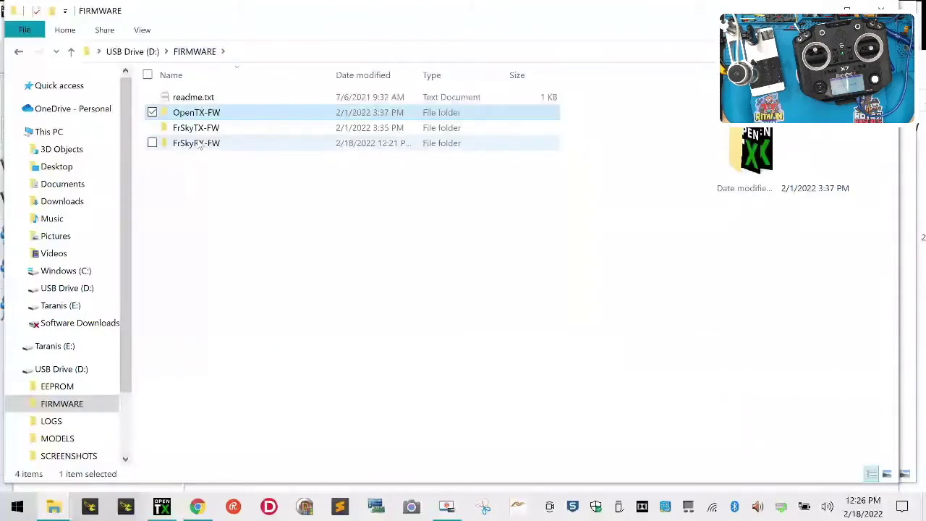
double_click(197, 128)
right_click(201, 177)
click(264, 280)
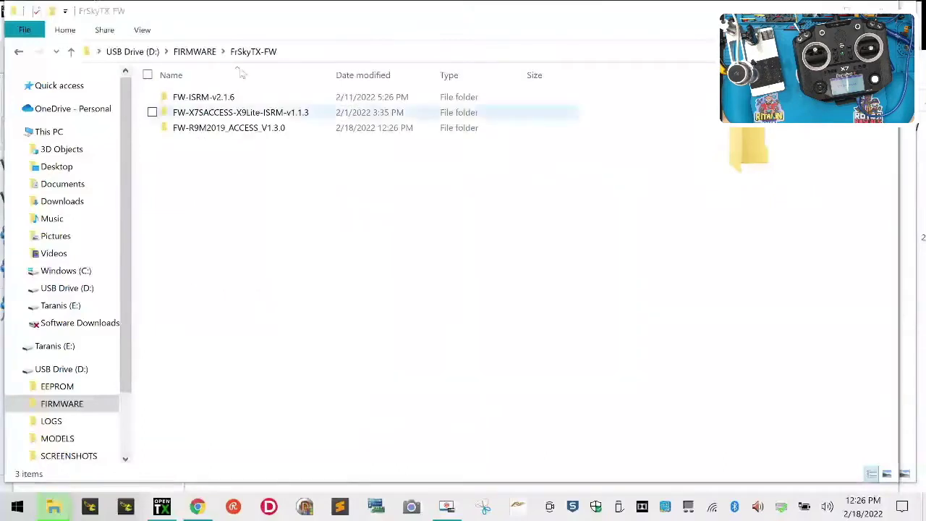
click(328, 204)
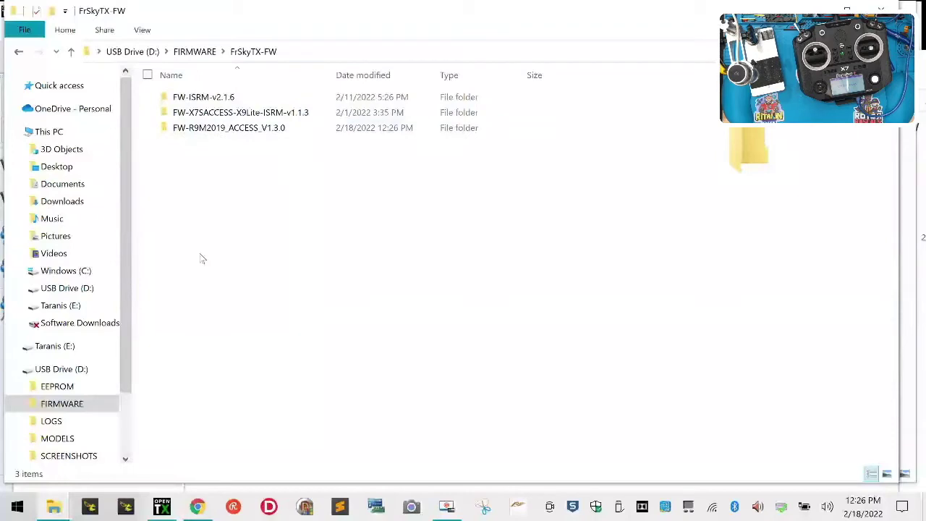
Close the open File Explorer and Chrome windows and return to OpenTX Companion
drag(298, 3, 307, 24)
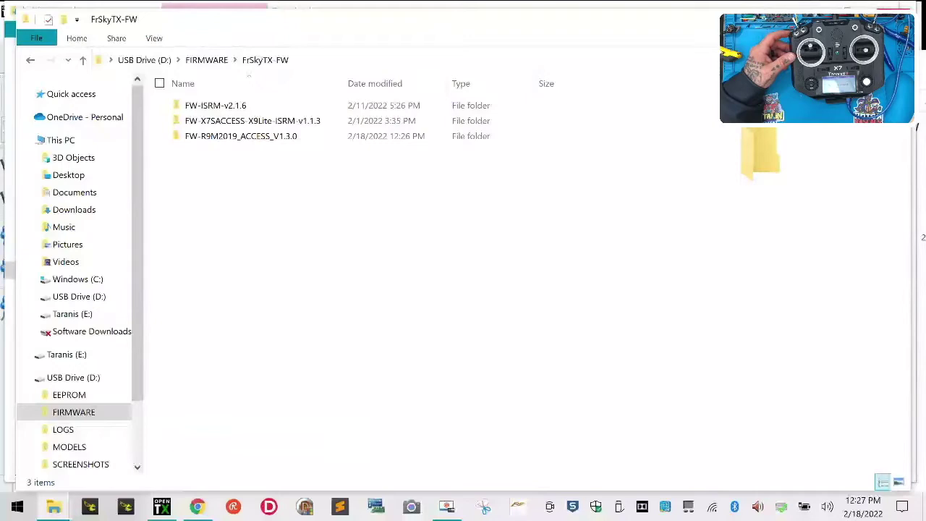
click(881, 6)
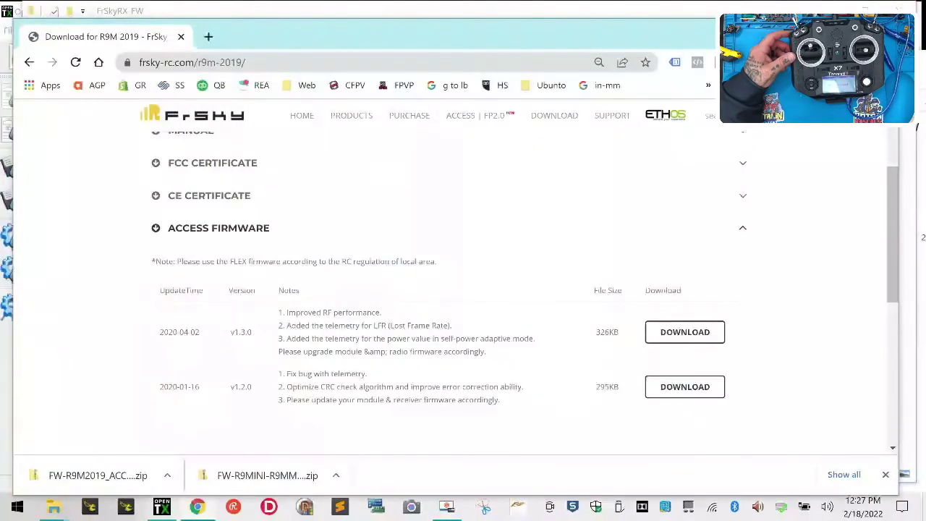
key(alt+Tab)
click(900, 7)
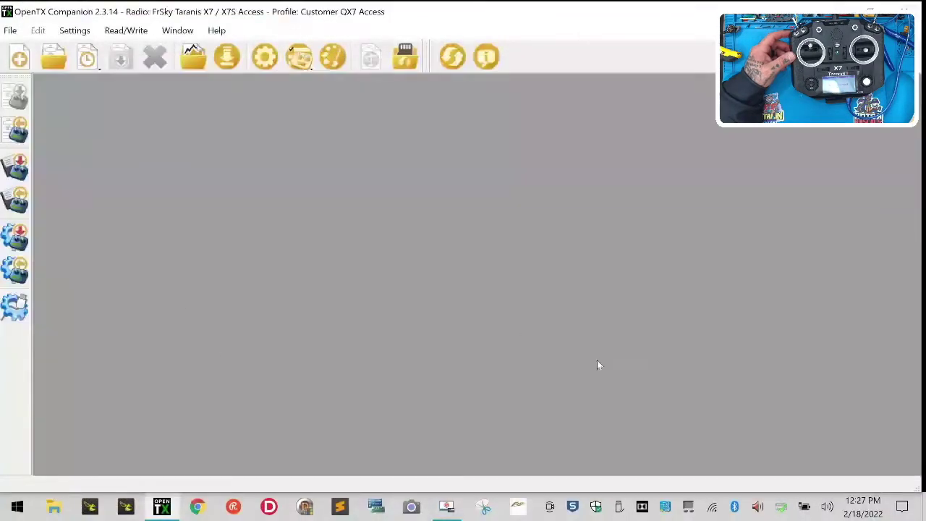
Open SD card synchronization, safely remove the radio's USB drives, and close the Synchronize SD dialog without starting it
click(631, 508)
click(420, 69)
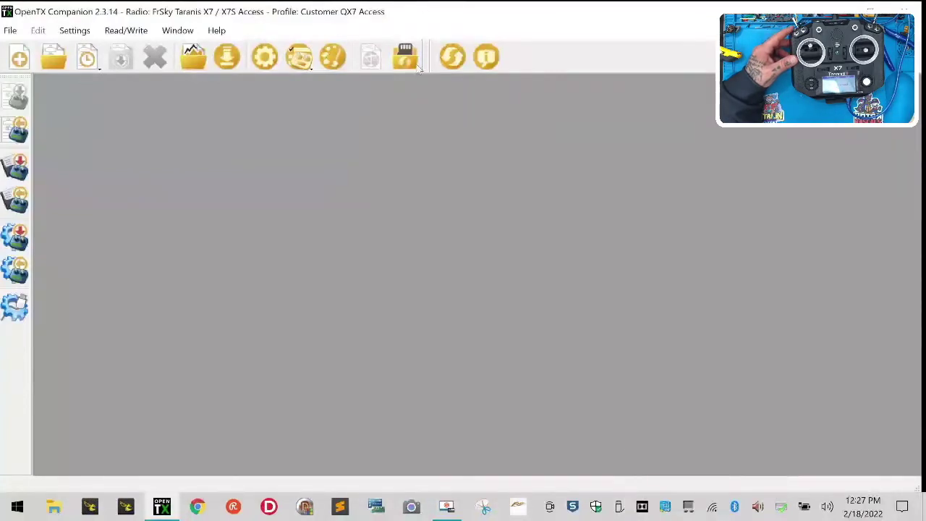
click(417, 65)
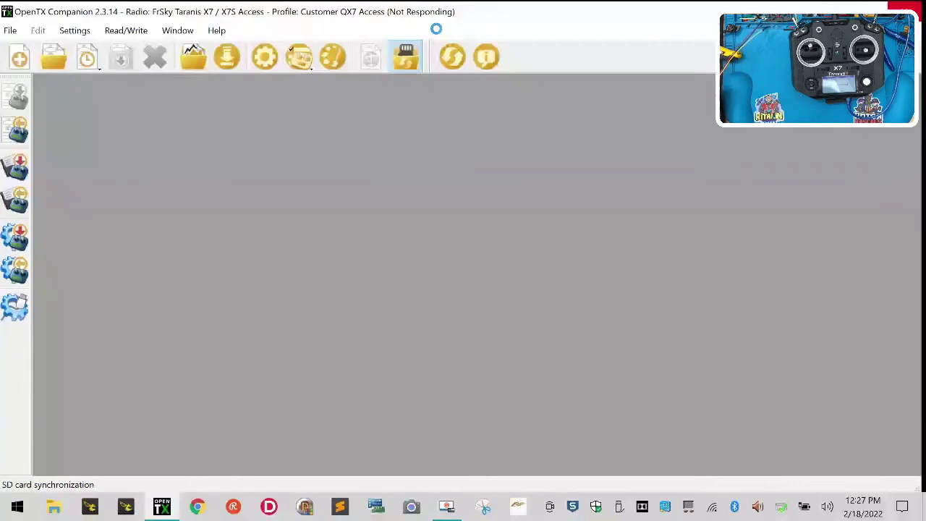
click(619, 507)
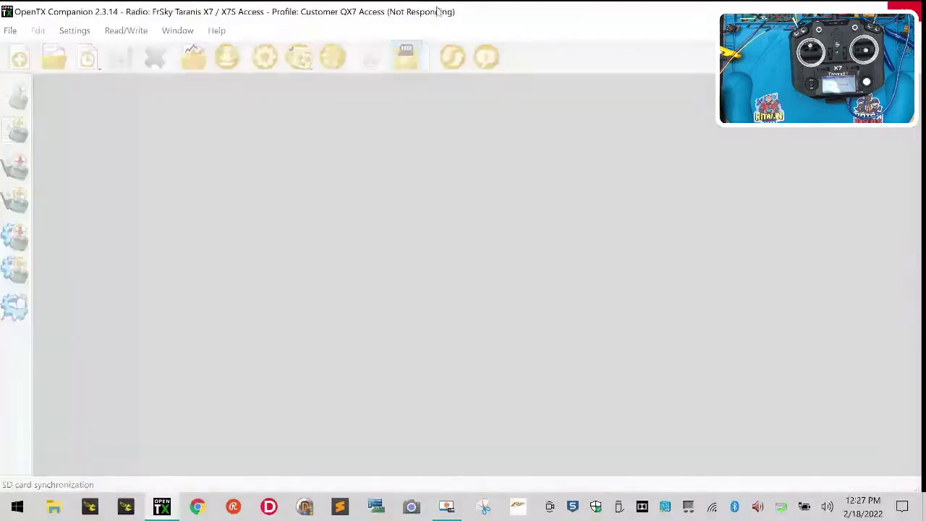
mouse_move(438, 11)
mouse_down()
mouse_move(438, 152)
mouse_move(438, 13)
mouse_up()
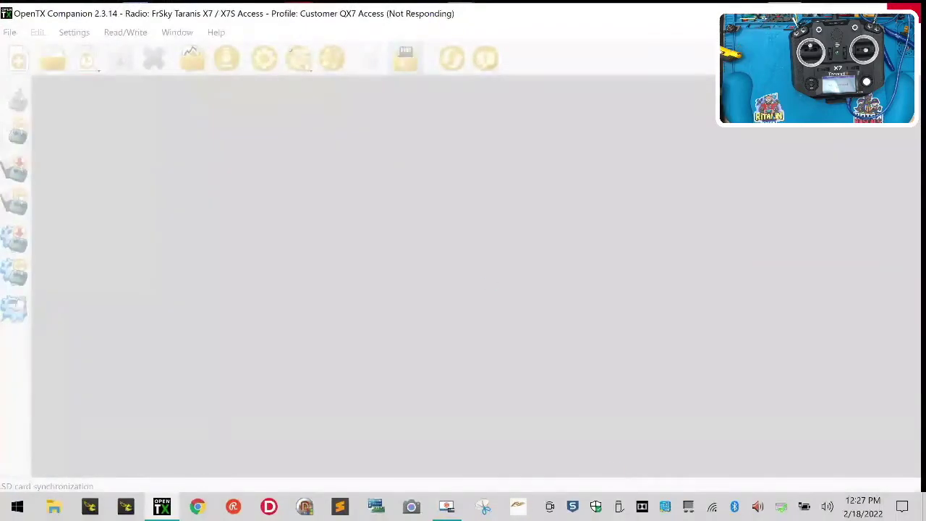
click(620, 507)
click(620, 508)
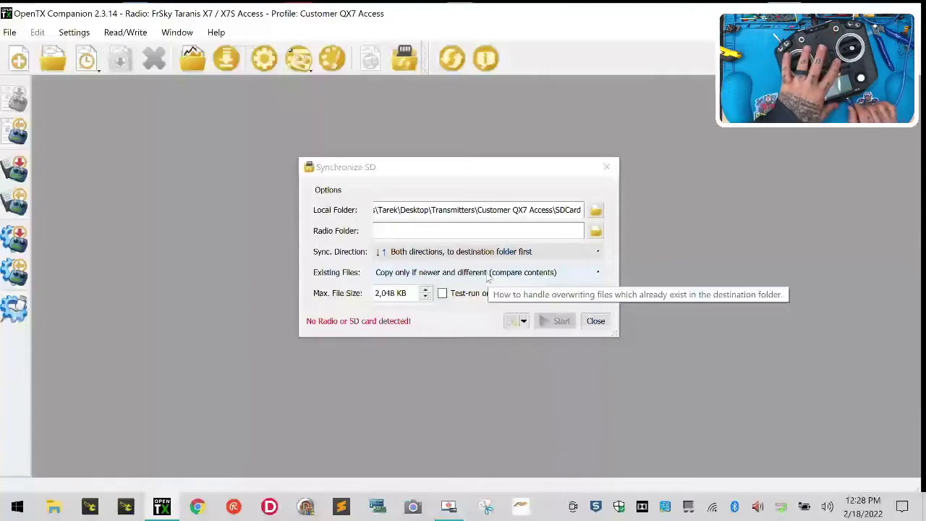
click(596, 323)
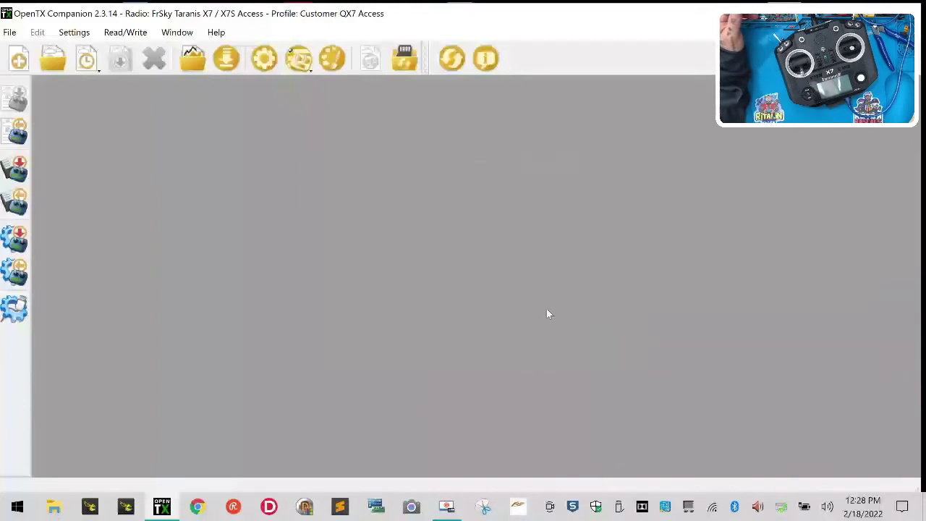
Write opentx-2.3.14-otx.bin to the radio using the firmware start screen and hardware compatibility check, and safely remove the radio's USB device
click(21, 239)
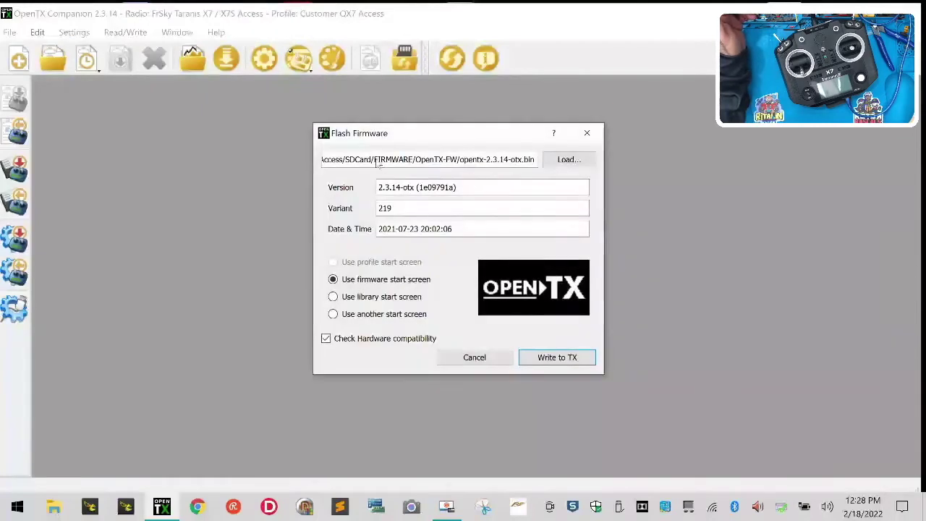
click(556, 354)
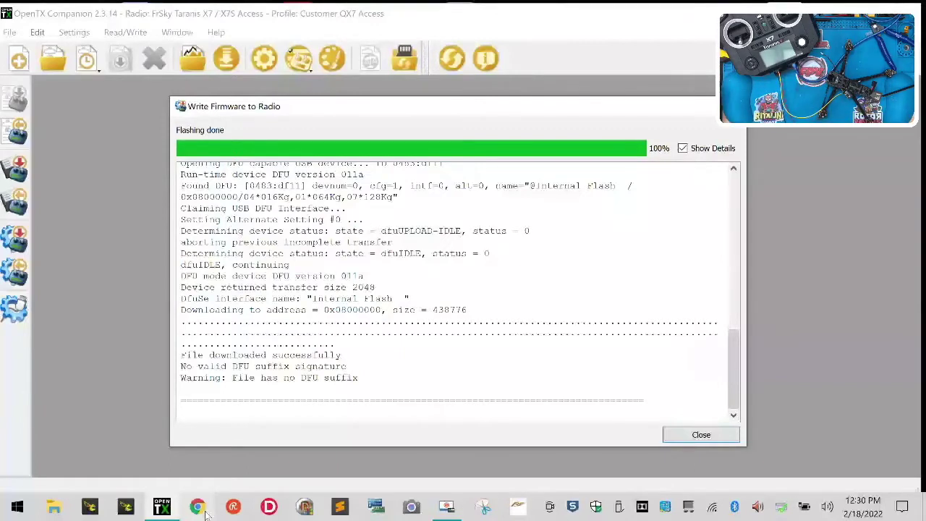
click(694, 437)
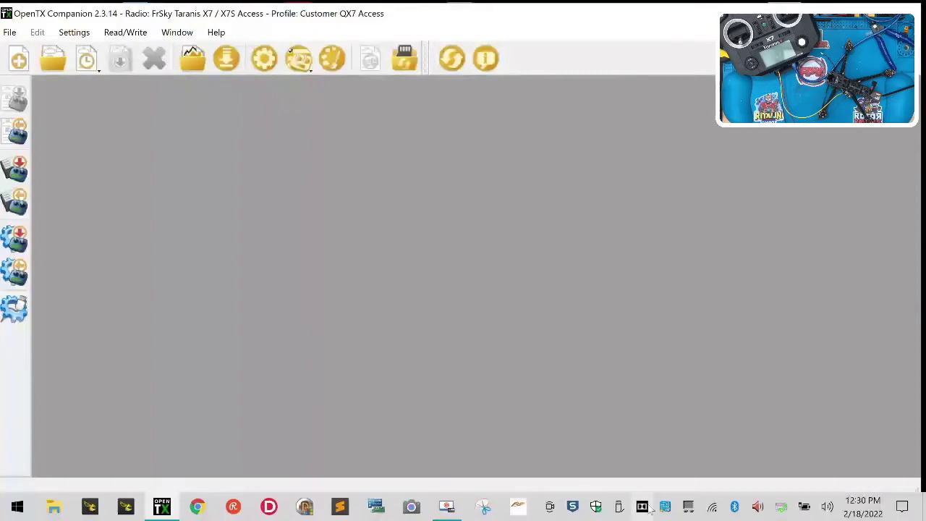
click(619, 507)
click(673, 500)
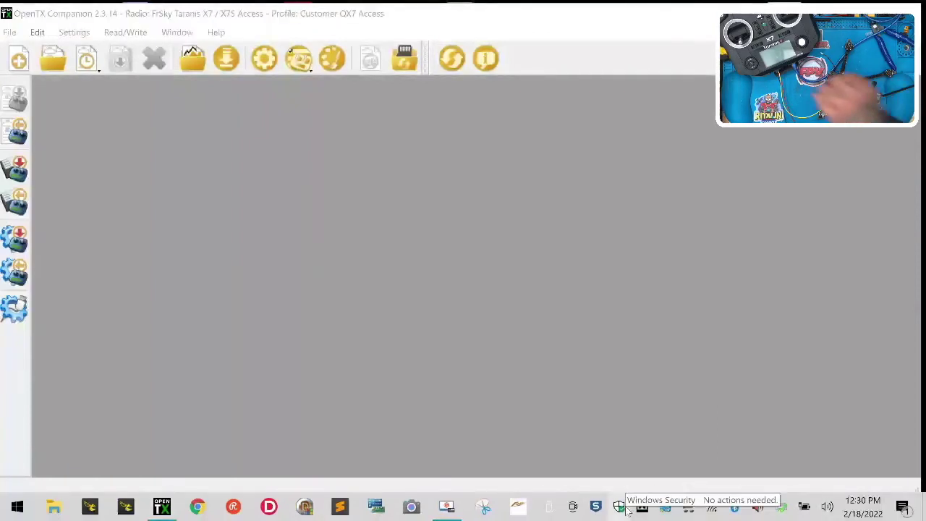
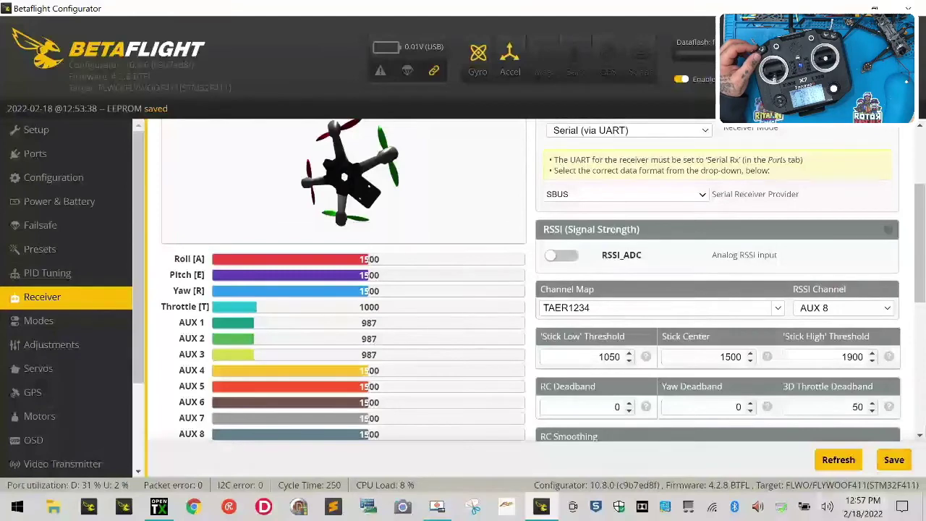
Save the receiver settings and replace the ARM mode's range with one on AUX 1 from 1300 to 2100
click(895, 461)
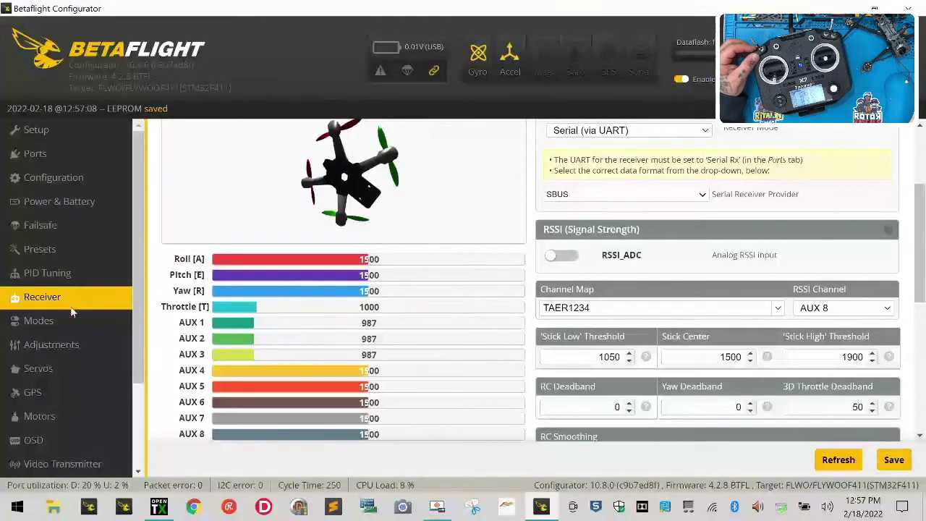
click(44, 321)
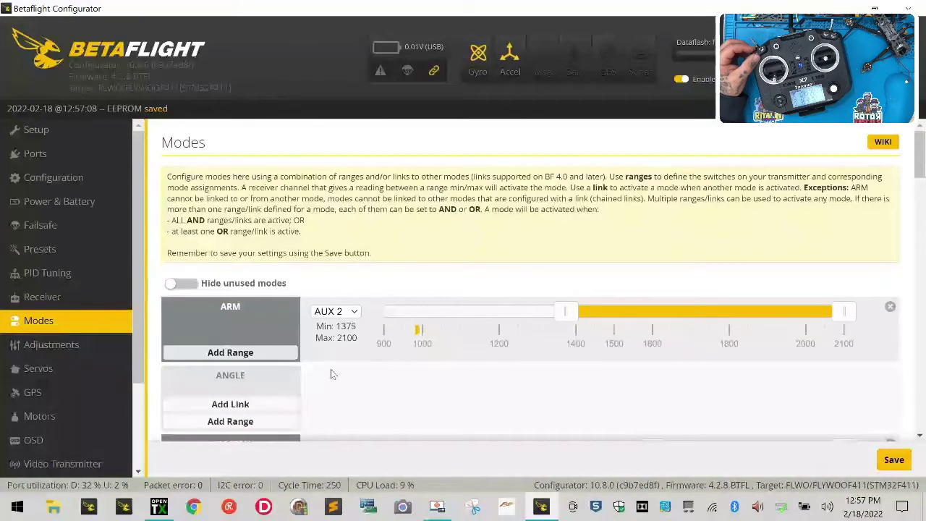
click(890, 308)
click(258, 353)
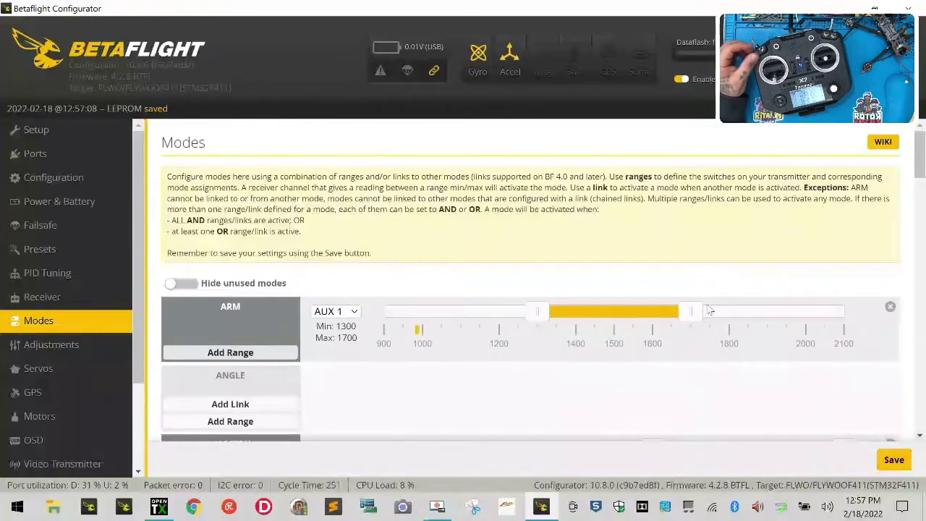
drag(691, 311, 924, 340)
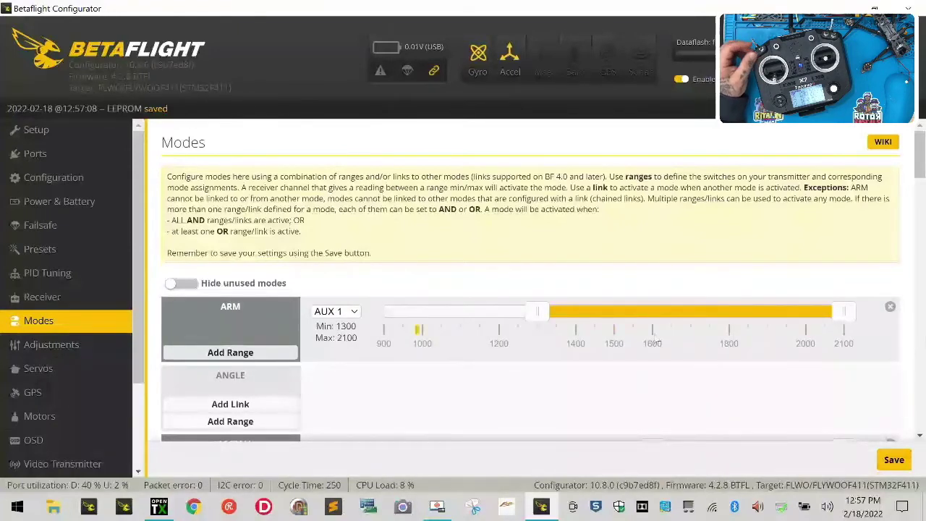
Replace the HORIZON range with AUX 2 from 1700 to 2100 and add an ANGLE range on AUX 2 from 1300 to 1700
scroll(563, 340, down, 2)
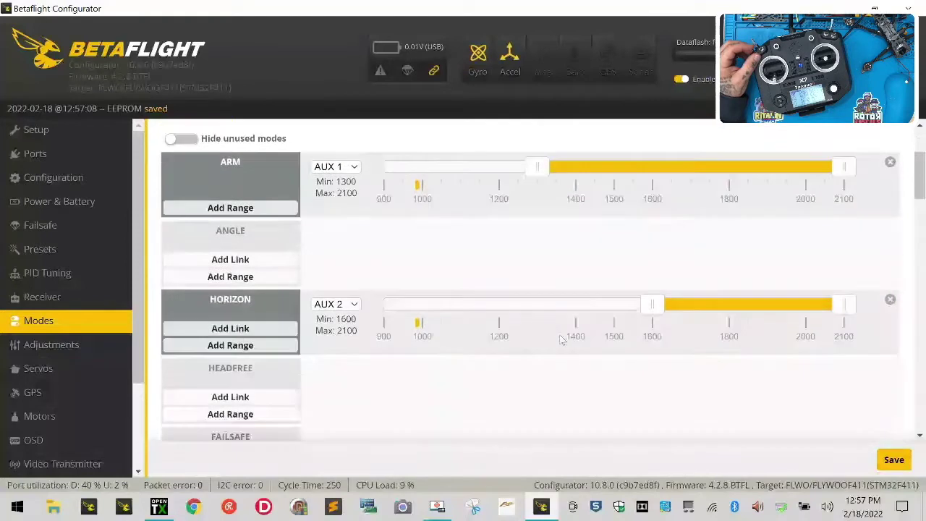
click(890, 301)
click(208, 277)
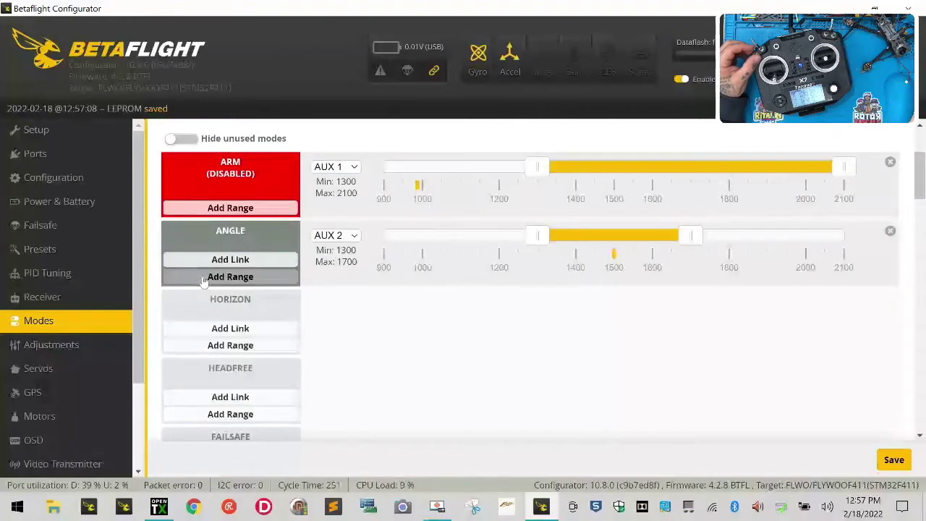
click(264, 348)
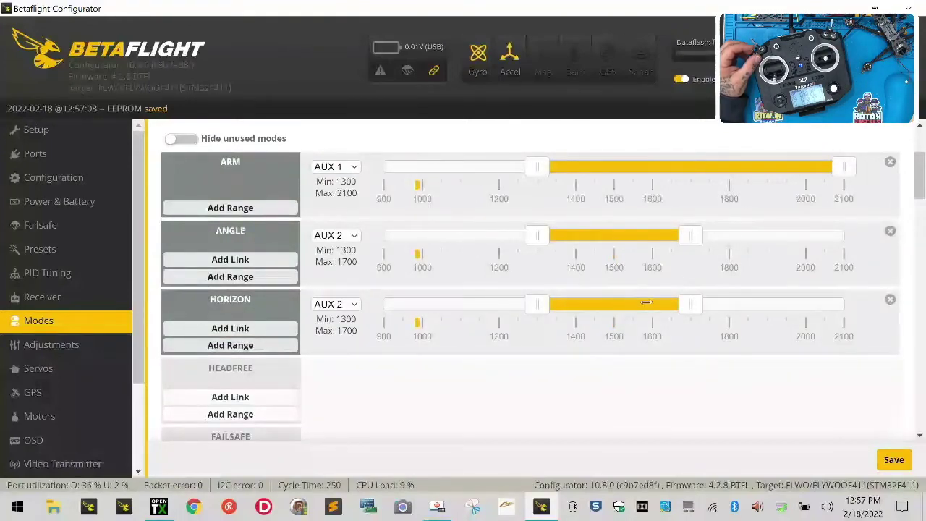
drag(646, 303, 800, 304)
Remove the GPS RESCUE range and replace the BEEPER range with one on AUX 3 from 1300 to 1700
scroll(445, 335, down, 2)
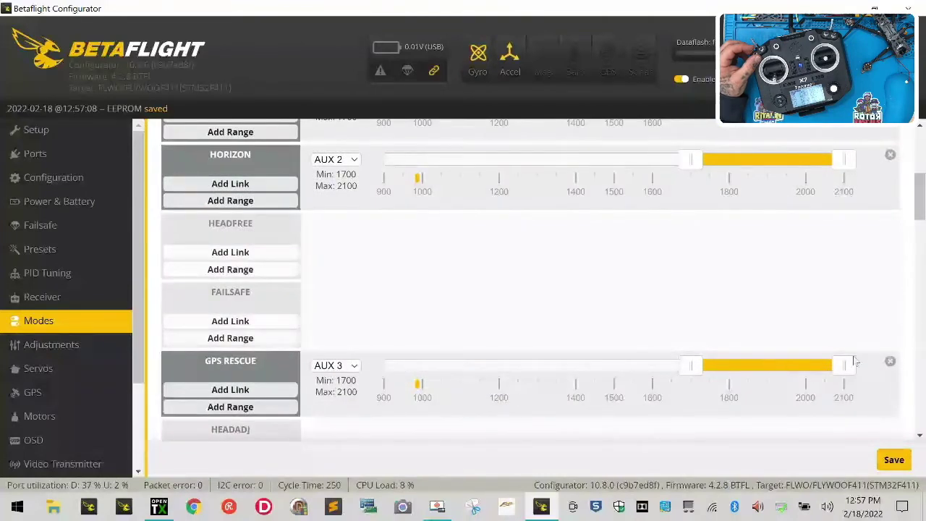
click(891, 363)
scroll(548, 330, down, 4)
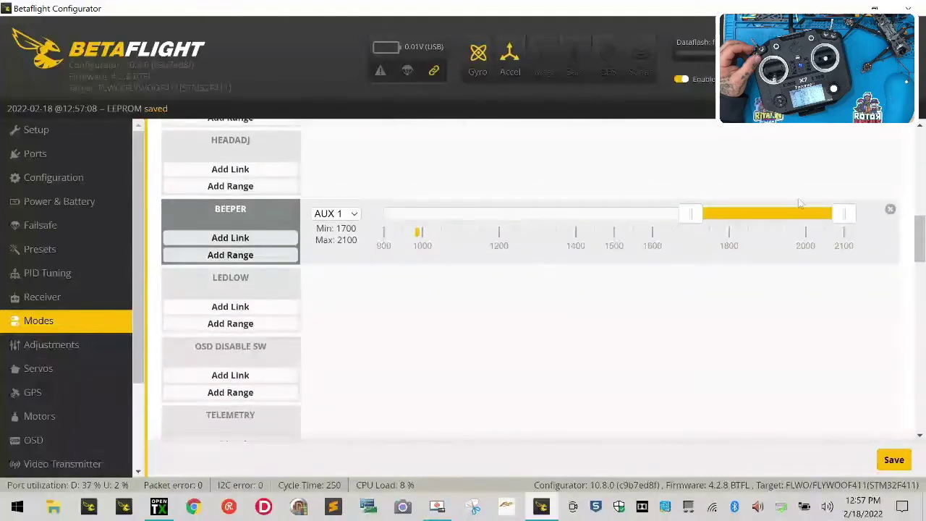
click(891, 211)
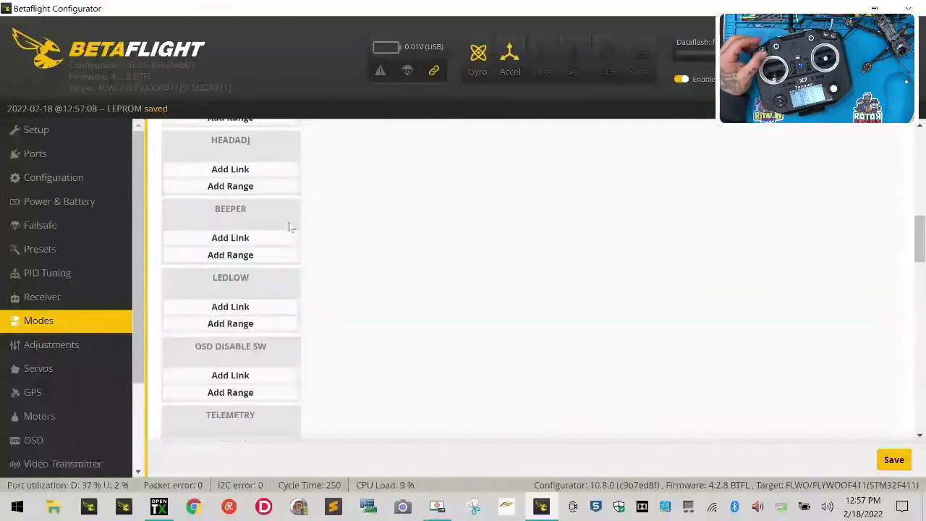
click(246, 254)
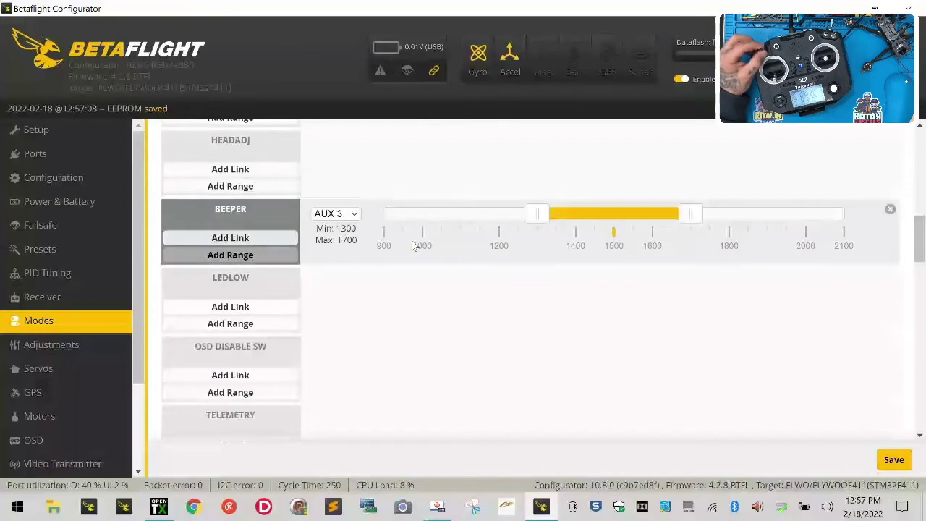
Extend the BEEPER range's maximum to 2100 and set the FAILSAFE mode to a range on AUX 3 from 1700 to 2100
drag(688, 217, 844, 214)
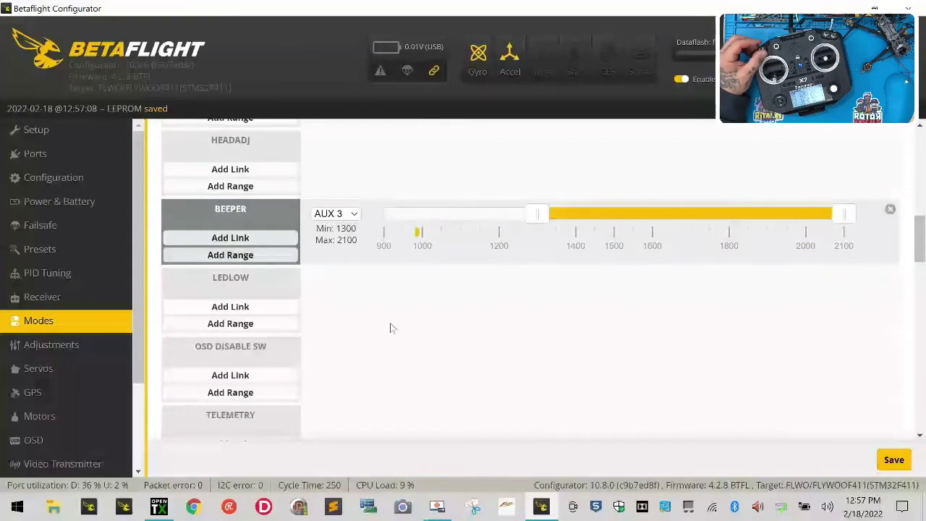
scroll(390, 324, up, 2)
scroll(390, 328, down, 2)
scroll(389, 326, up, 2)
click(231, 193)
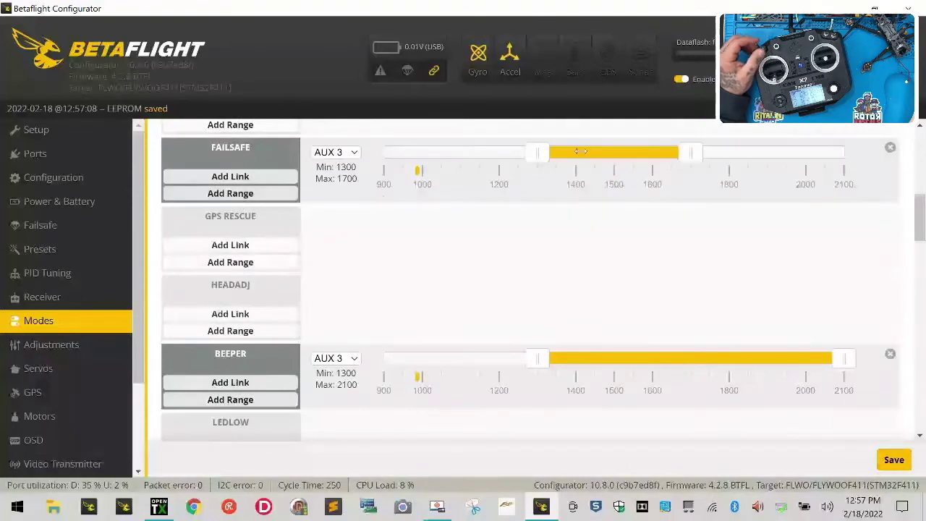
drag(613, 153, 767, 153)
scroll(598, 363, down, 2)
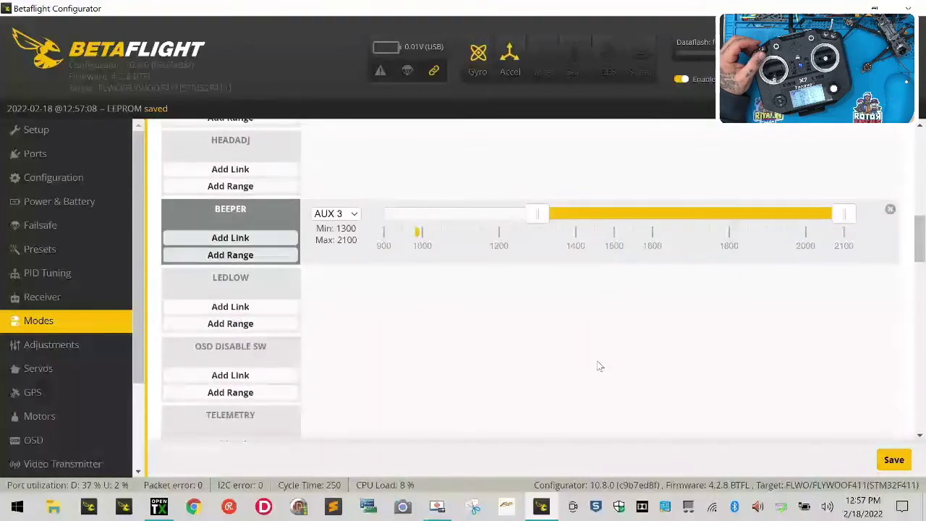
Try to turn off the permanent AIRMODE feature in the configuration and look for AIR MODE among the modes
scroll(598, 367, down, 4)
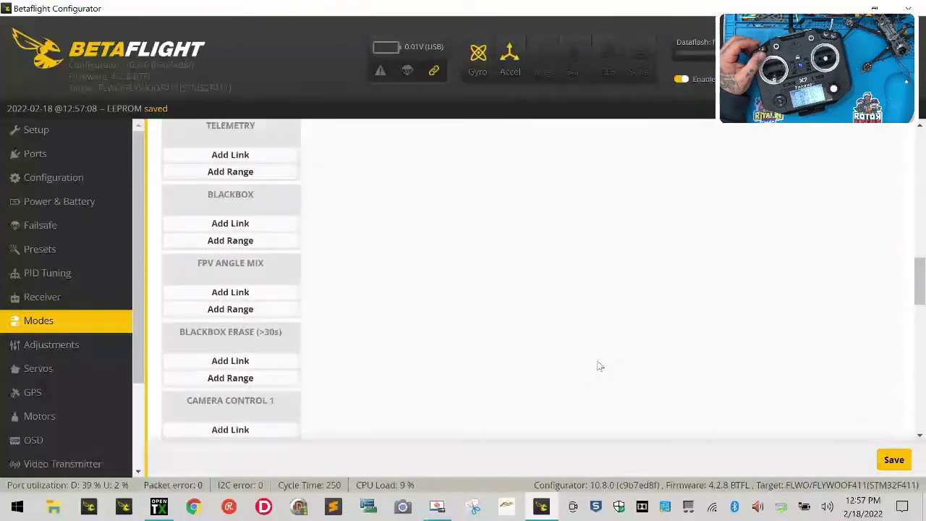
scroll(597, 366, down, 2)
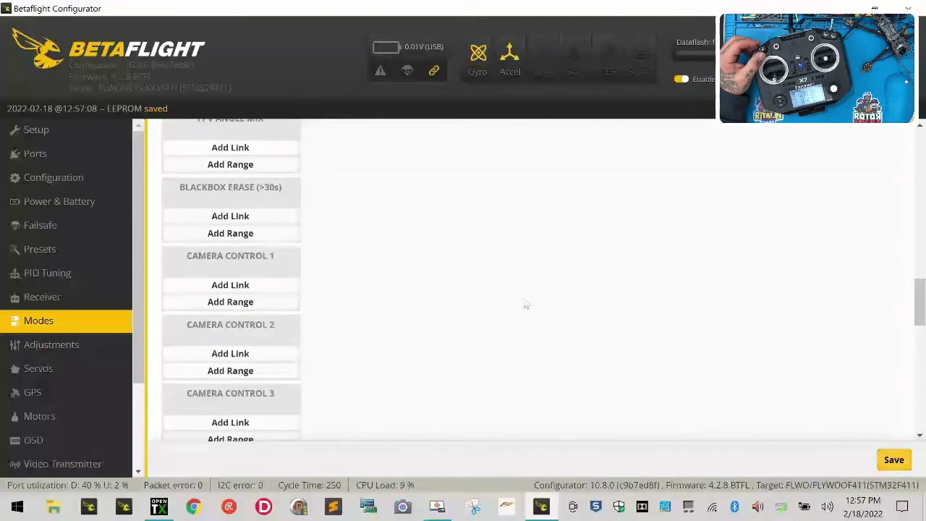
click(52, 178)
scroll(277, 334, down, 5)
scroll(277, 334, down, 4)
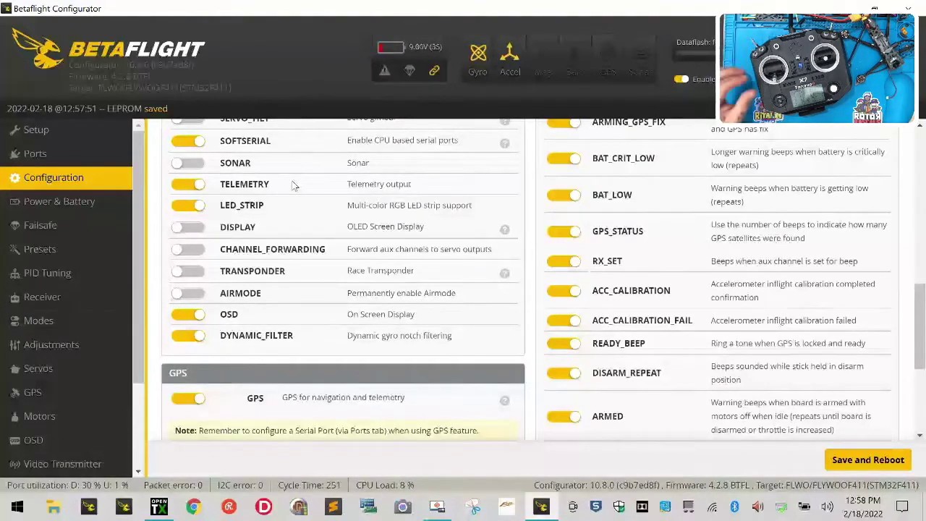
click(103, 153)
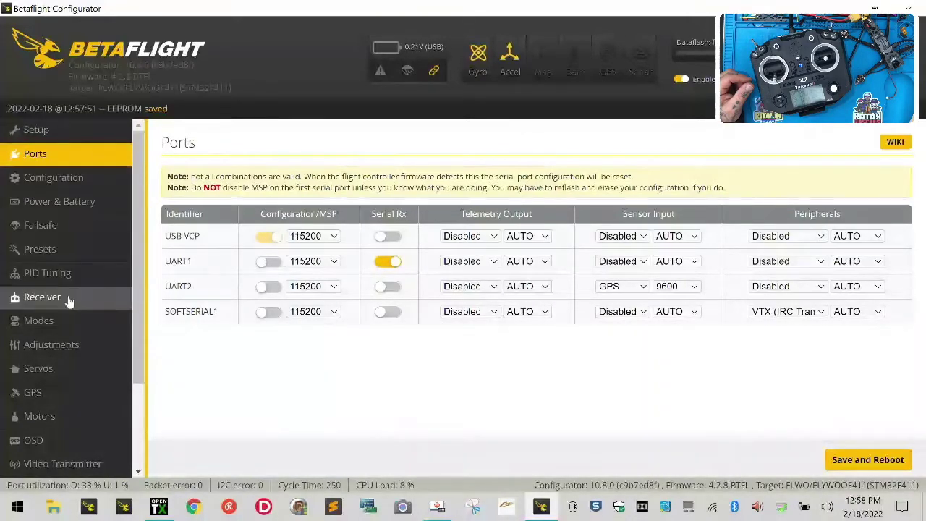
click(29, 321)
scroll(322, 389, down, 4)
scroll(322, 389, up, 4)
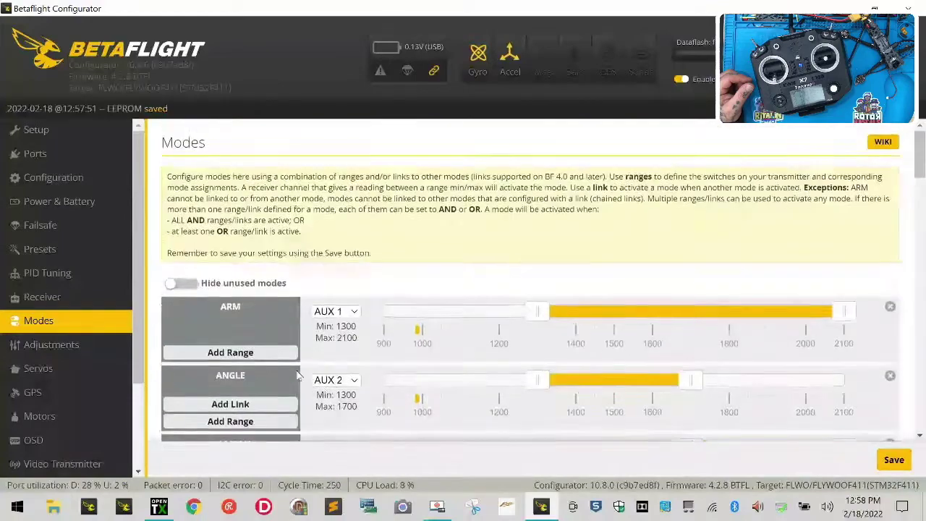
scroll(300, 372, down, 4)
Turn off the permanent AIRMODE feature in the configuration, then save and reboot the flight controller
click(53, 177)
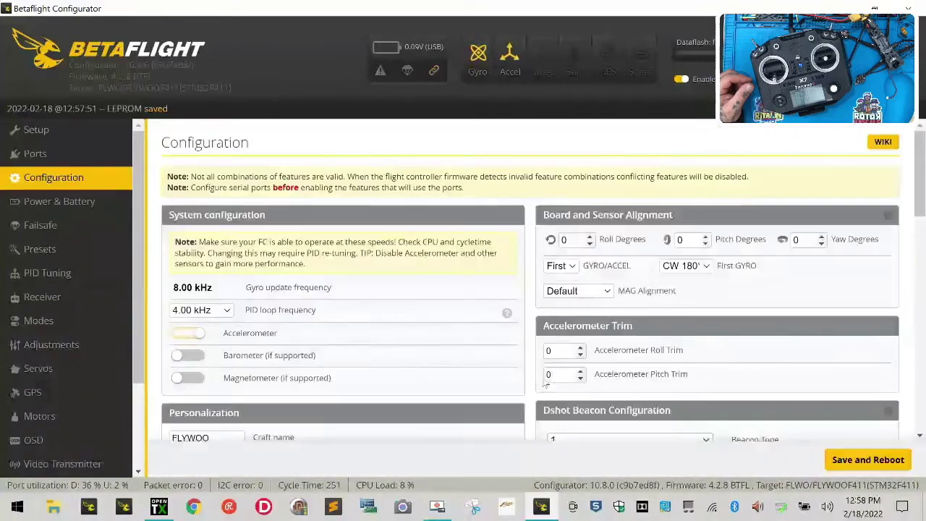
scroll(407, 366, down, 6)
scroll(391, 365, down, 2)
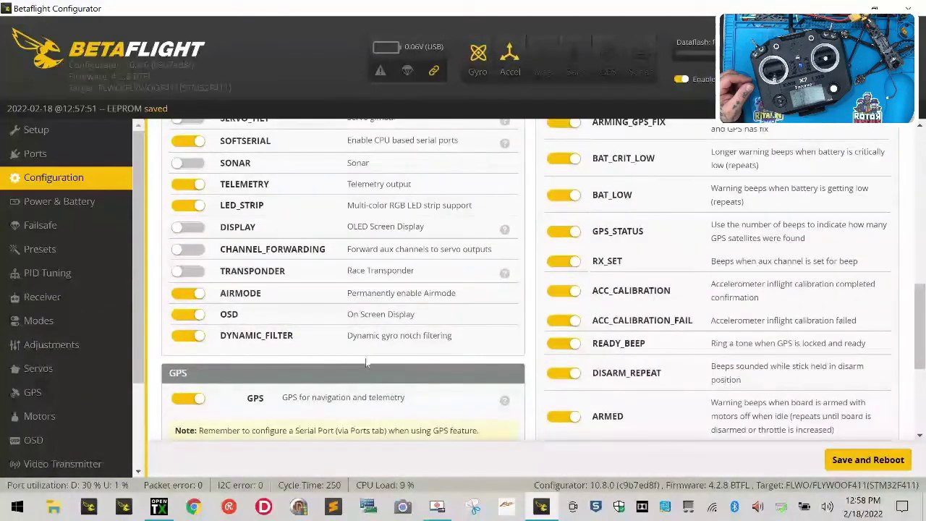
click(868, 459)
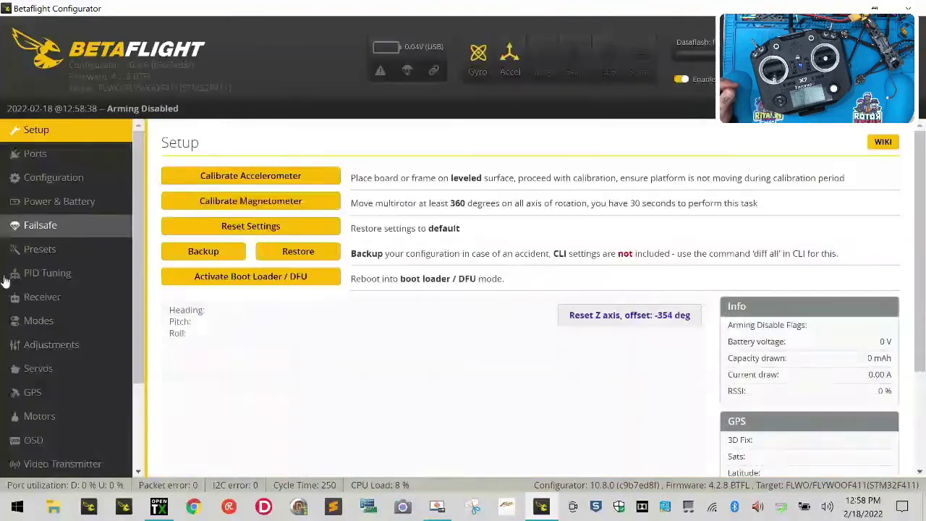
Add an AIR MODE range on AUX 2 from 900 to 1300 and save the modes
click(108, 321)
scroll(456, 362, down, 6)
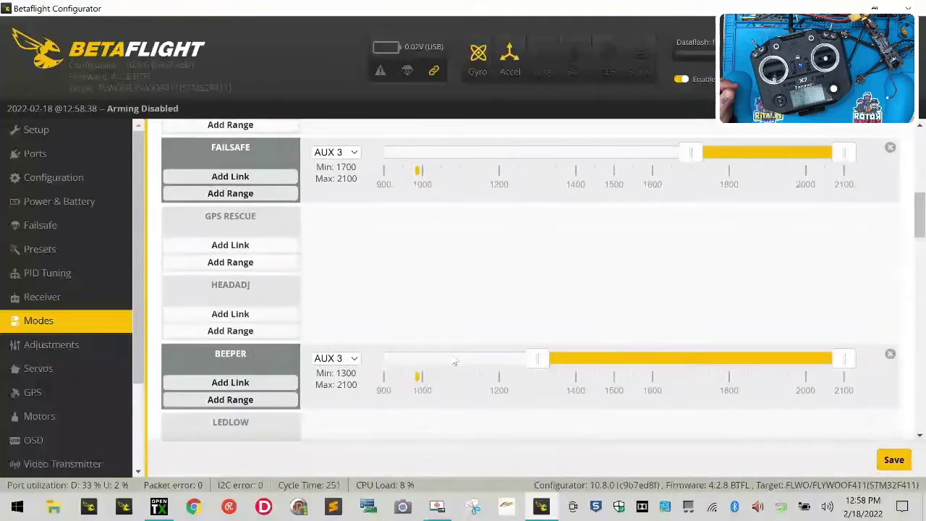
scroll(455, 361, down, 4)
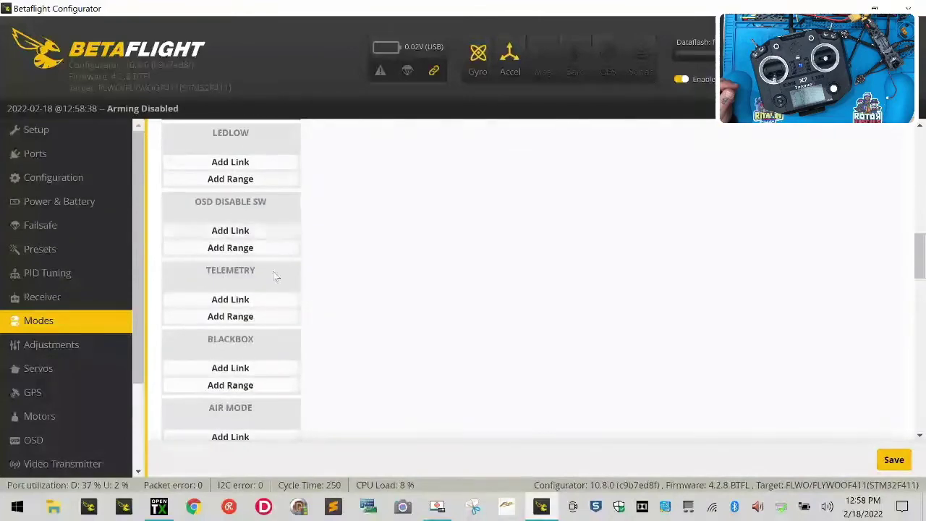
scroll(268, 385, down, 2)
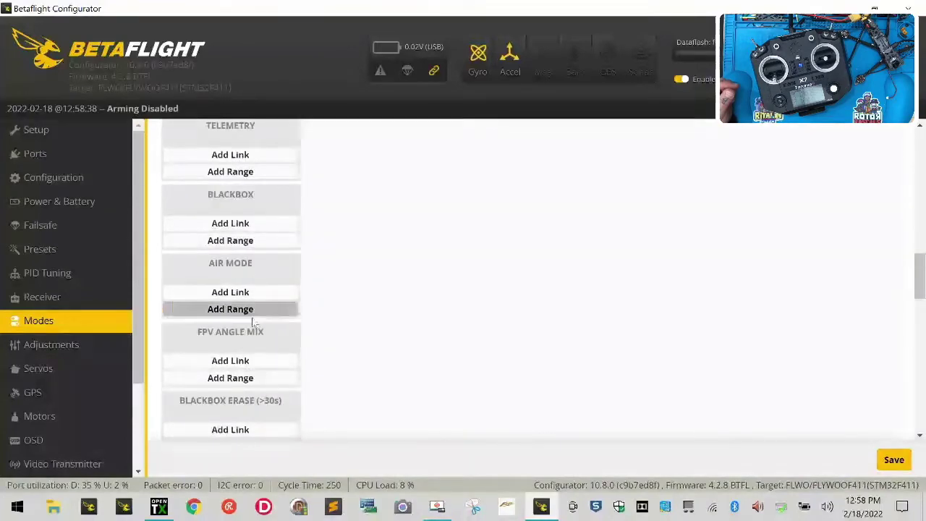
click(230, 309)
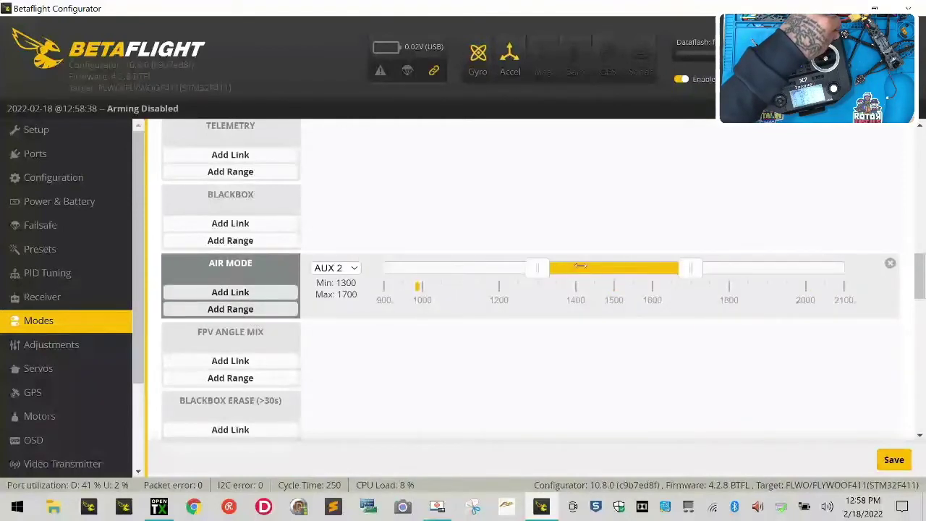
drag(580, 267, 379, 269)
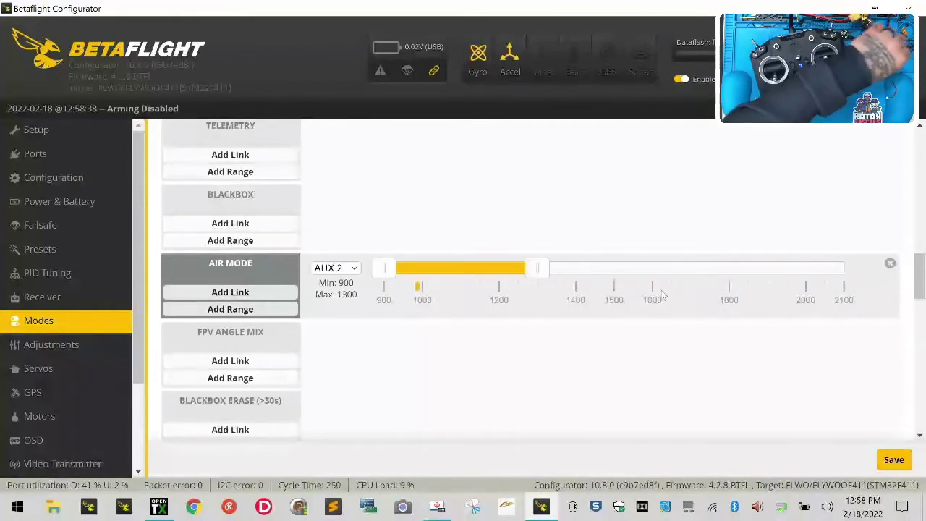
click(896, 460)
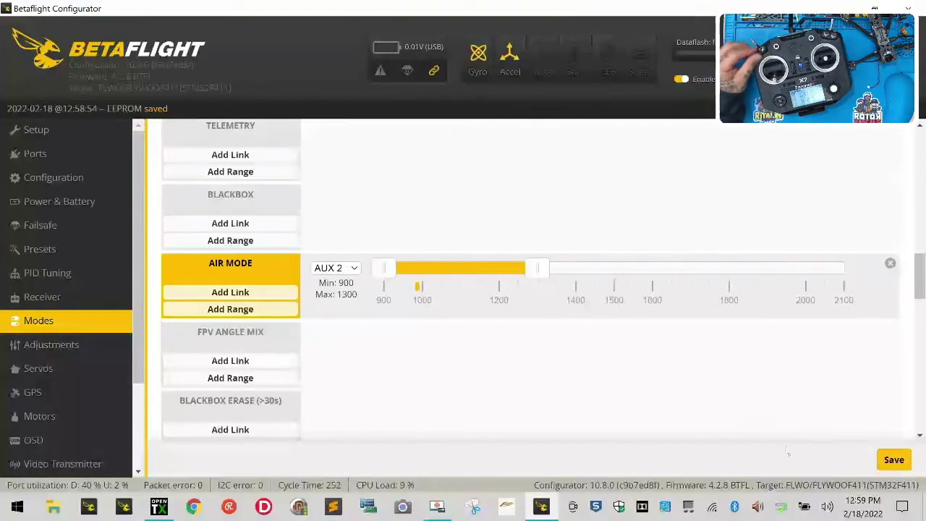
Check the ARM, ANGLE, HORIZON, FAILSAFE, BEEPER and AIR MODE ranges against the radio's switch positions
scroll(847, 398, up, 15)
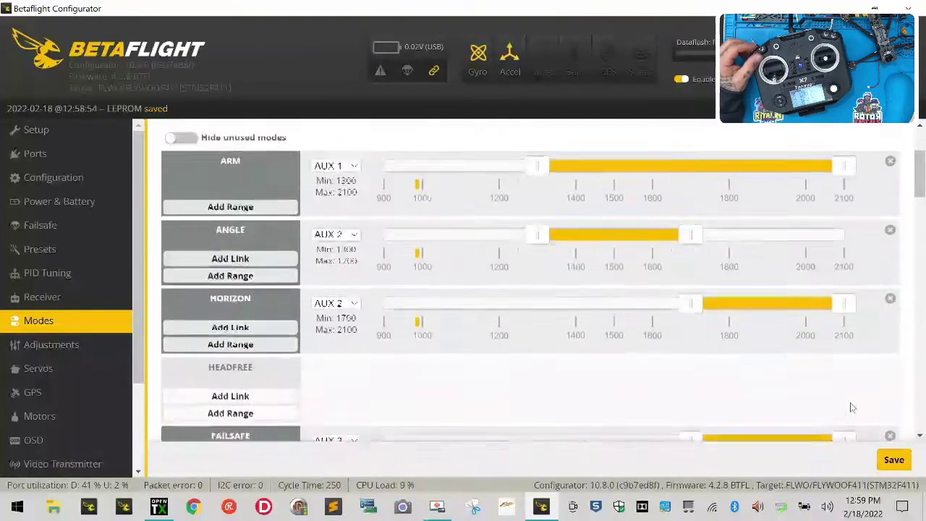
scroll(817, 411, down, 3)
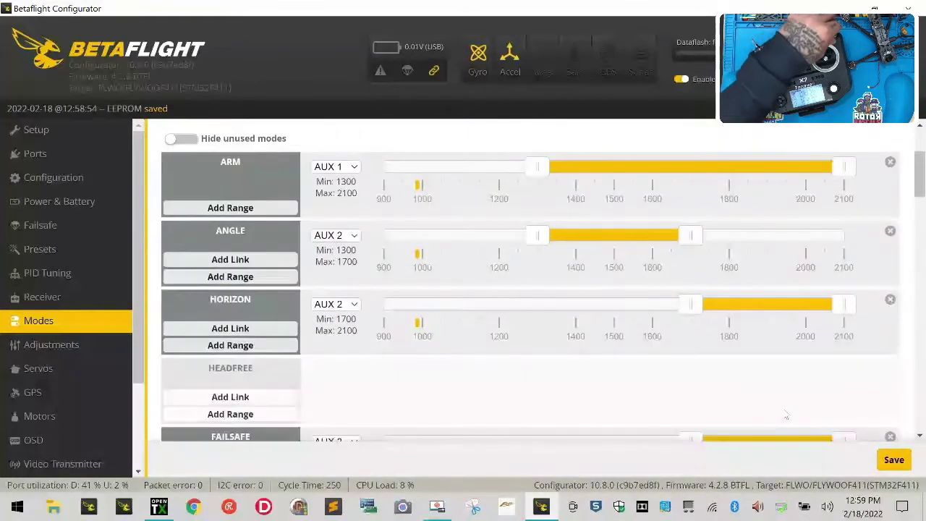
scroll(786, 416, down, 6)
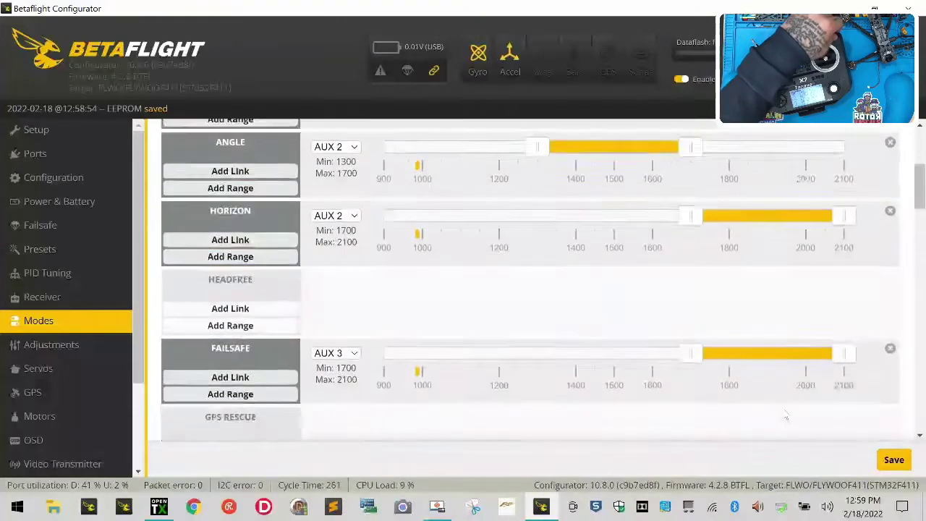
scroll(786, 416, down, 3)
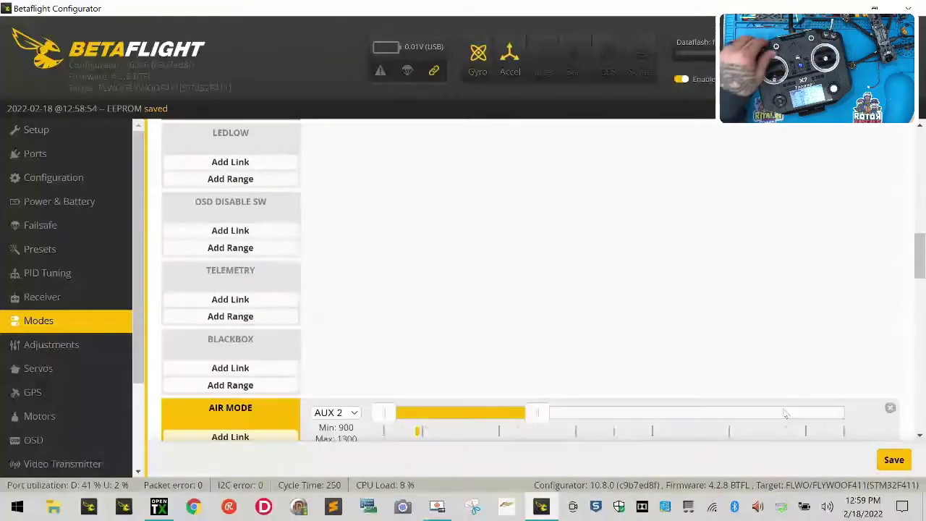
scroll(786, 414, up, 6)
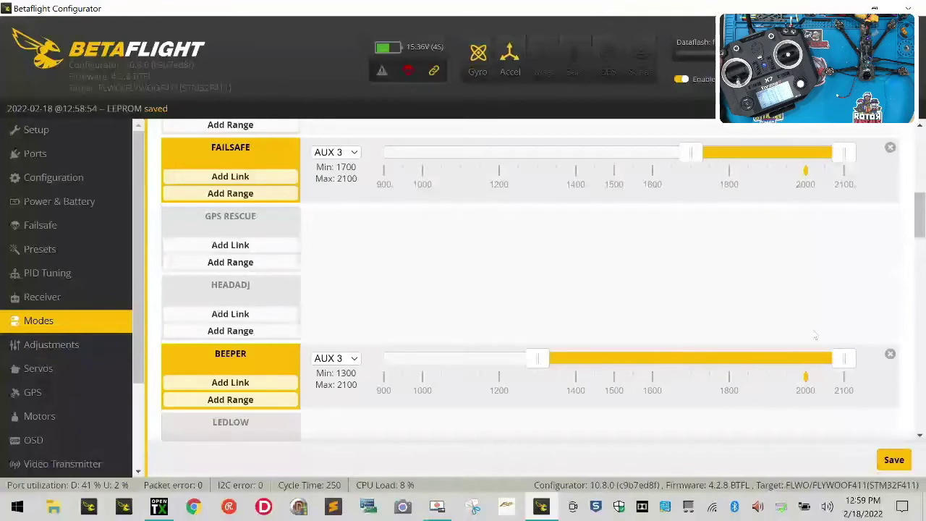
scroll(796, 346, down, 2)
scroll(776, 358, up, 2)
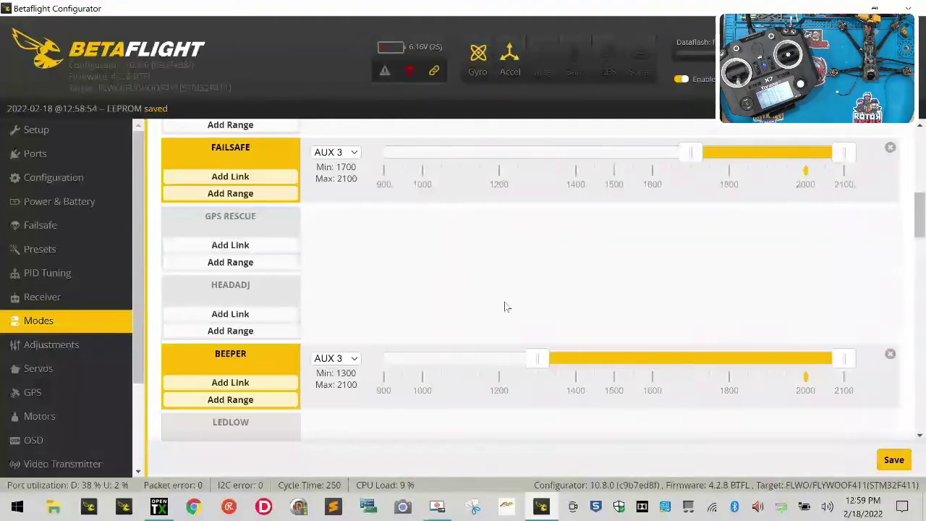
Save the modes and reconnect to the flight controller
click(893, 461)
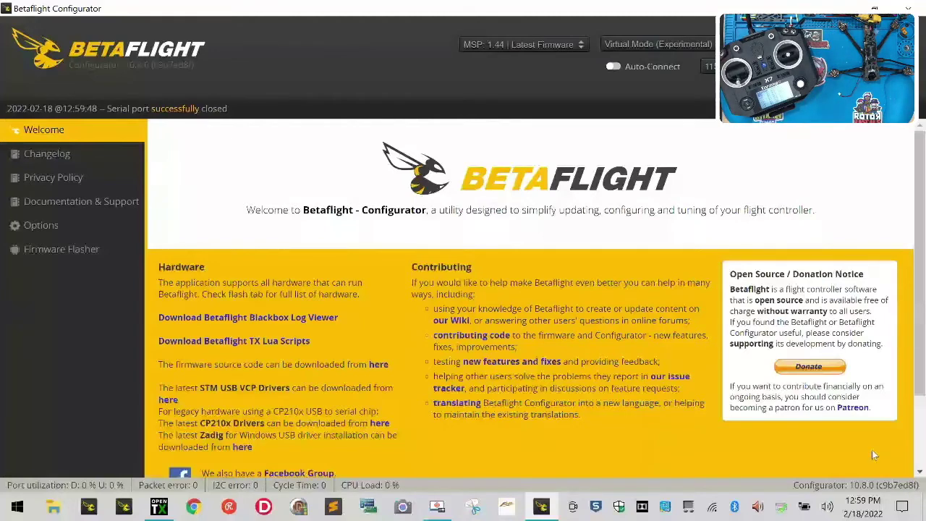
click(889, 51)
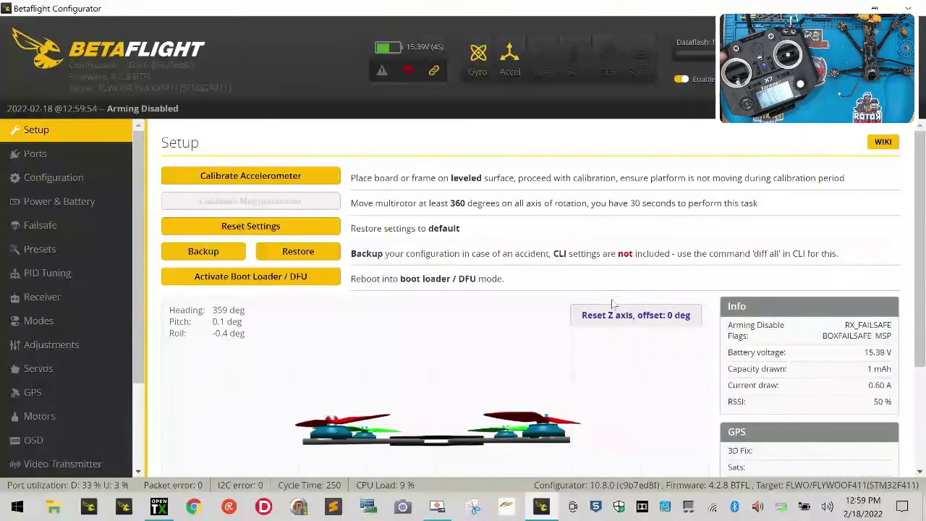
scroll(217, 333, down, 2)
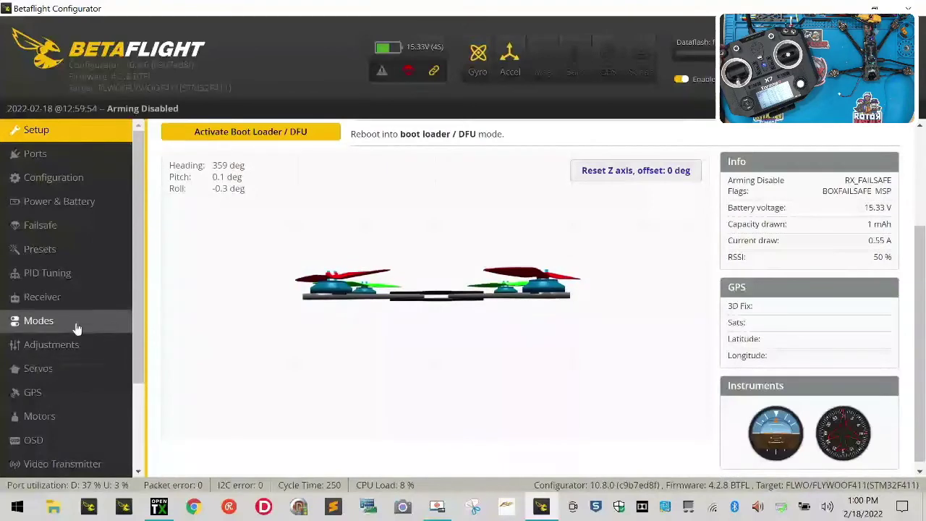
Remove the FAILSAFE range and save, add it again on AUX 3 from 1700 to 2100, and save the modes
click(67, 323)
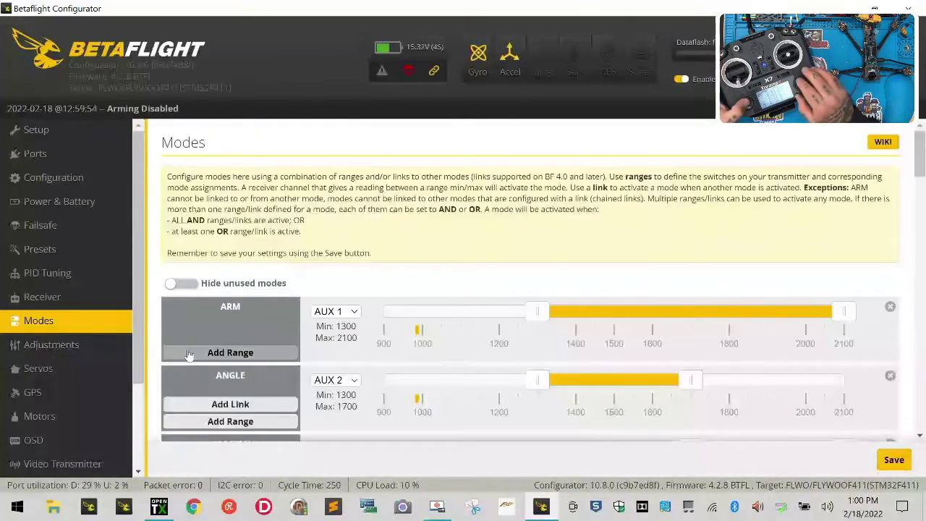
scroll(195, 347, down, 4)
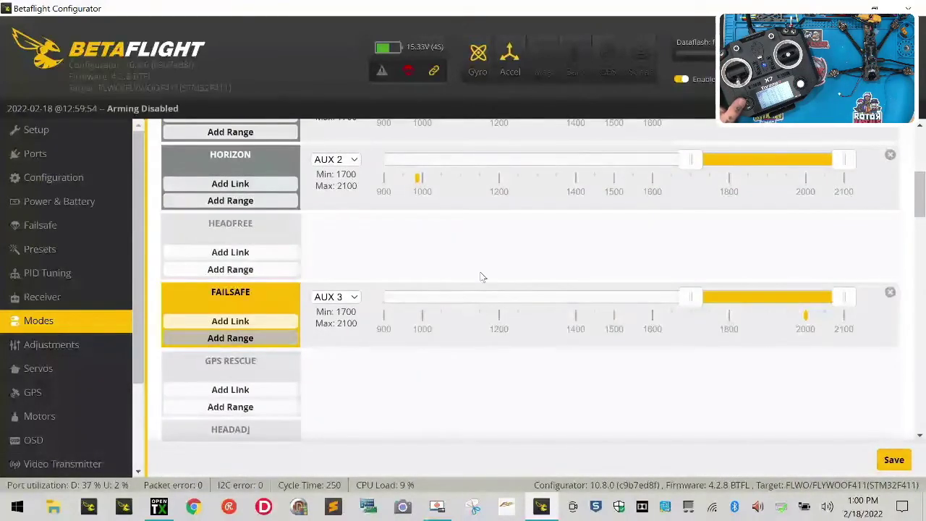
click(891, 292)
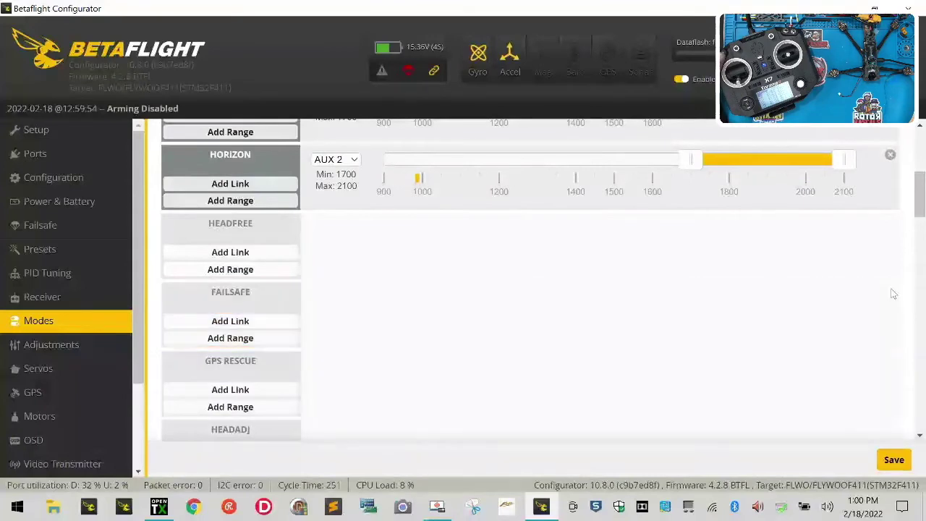
click(903, 458)
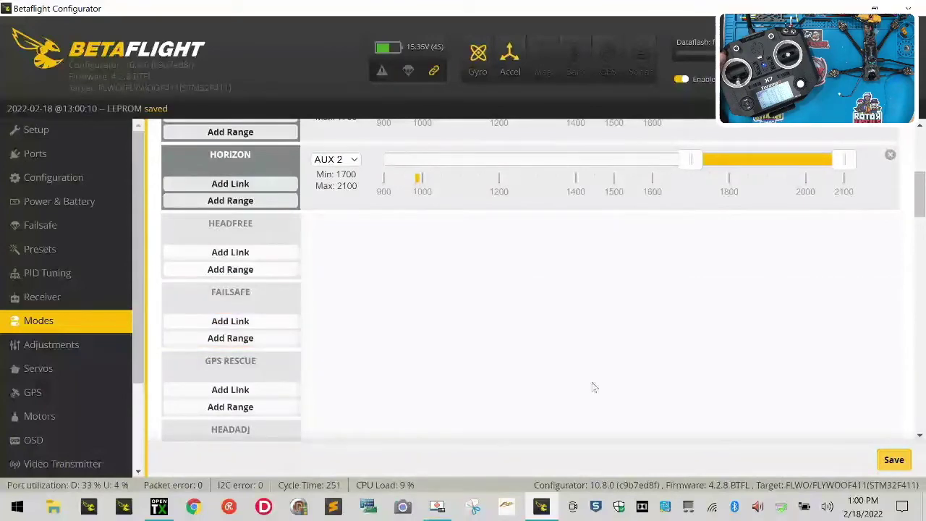
click(260, 344)
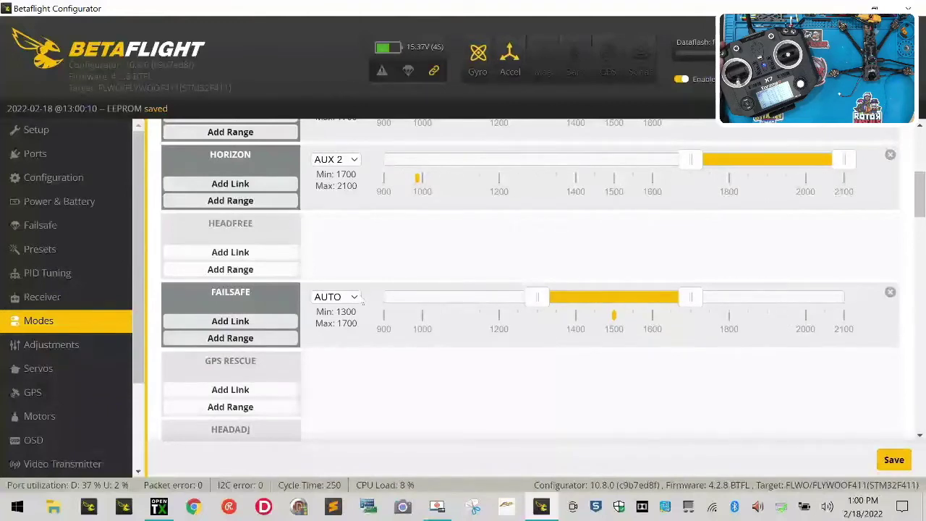
drag(648, 293, 925, 310)
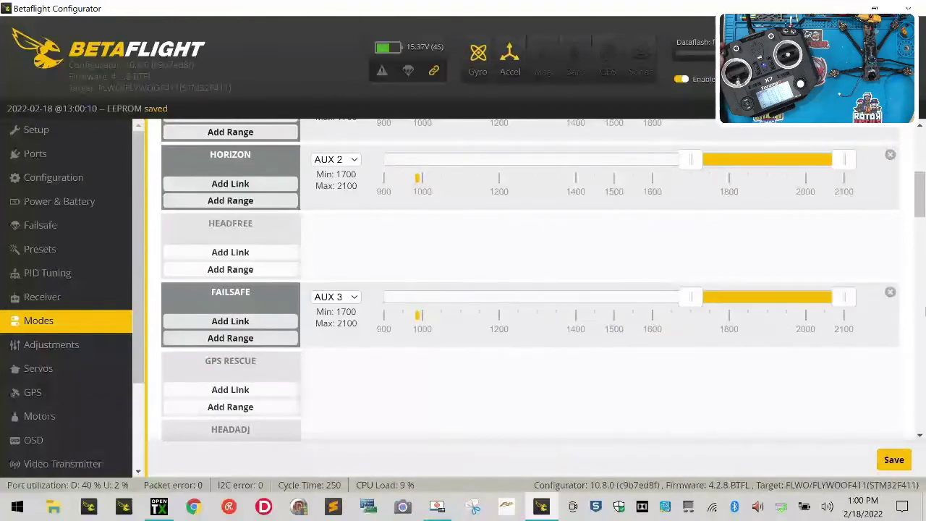
scroll(836, 431, down, 2)
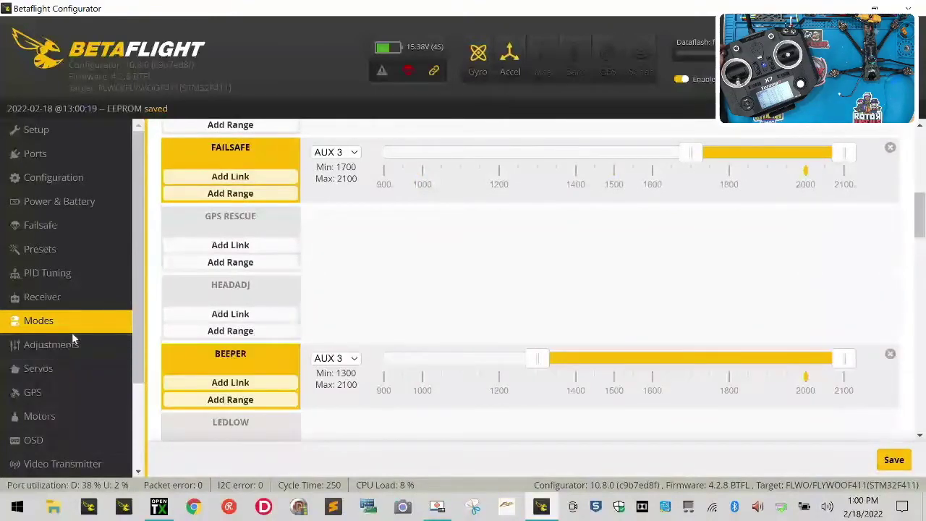
Set the failsafe channel fallback for AUX 3 to Hold, then save and reboot the flight controller
click(59, 227)
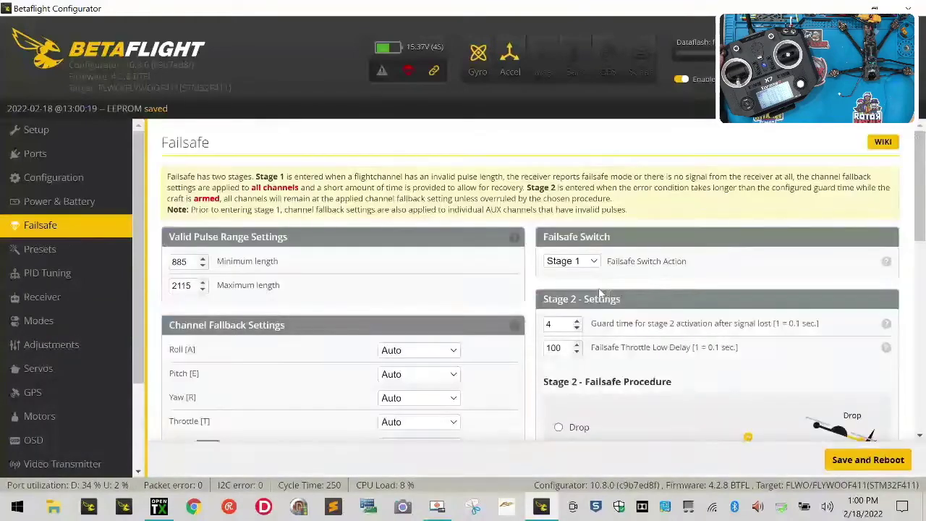
scroll(311, 285, down, 4)
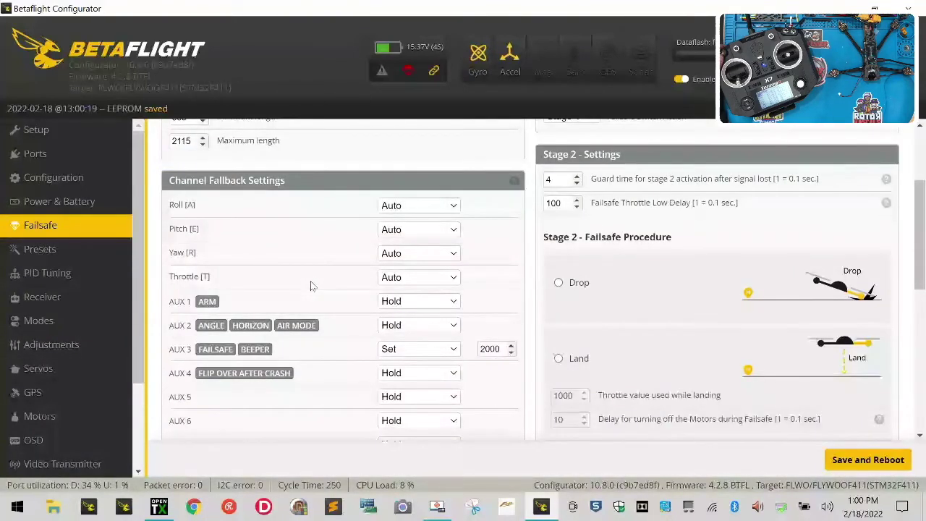
scroll(311, 285, down, 3)
scroll(310, 286, up, 3)
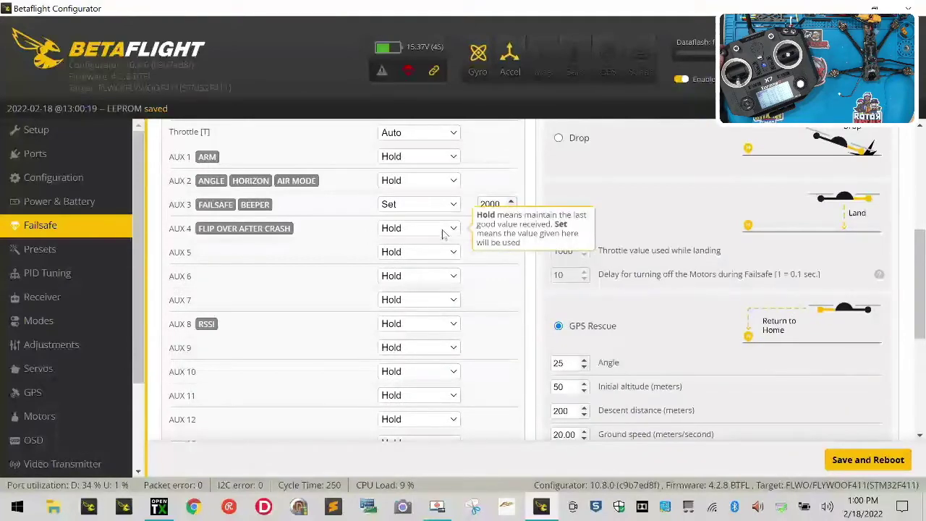
scroll(389, 262, up, 2)
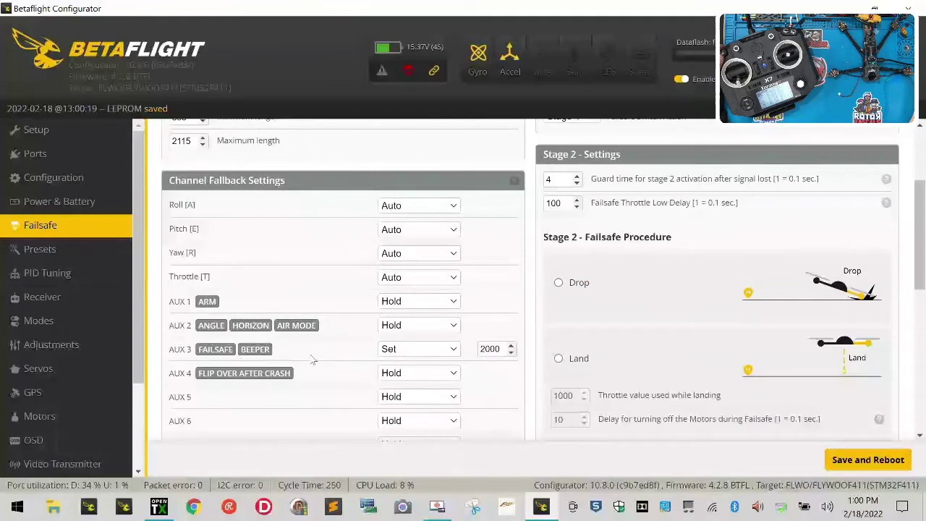
click(435, 351)
click(416, 370)
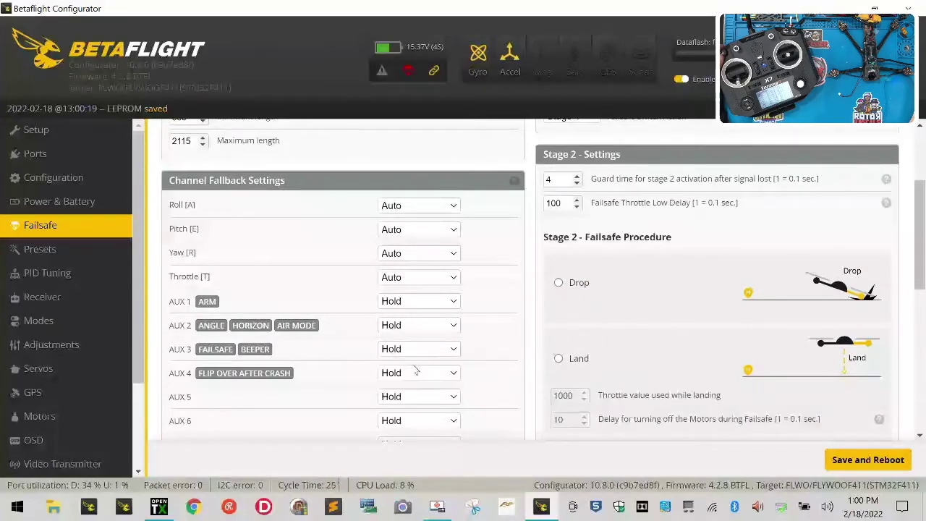
click(880, 458)
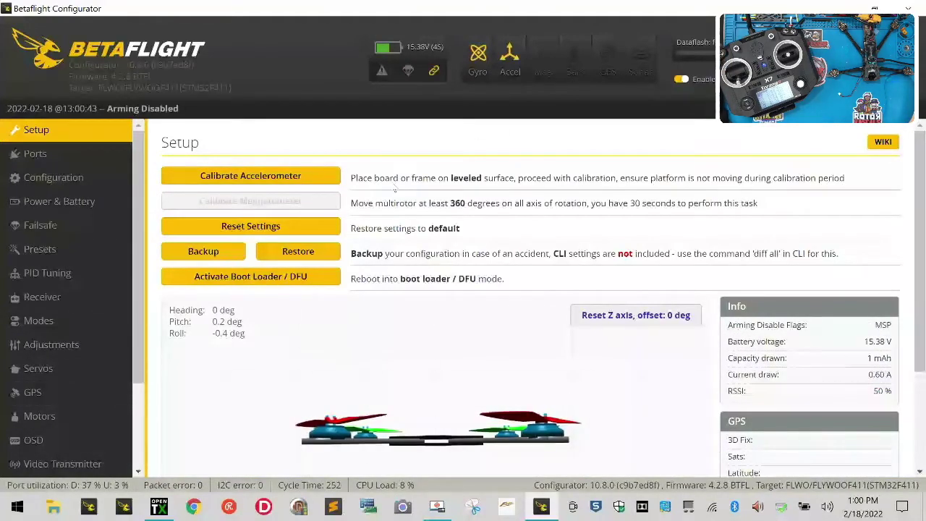
Calibrate the accelerometer from the setup page
scroll(420, 248, down, 2)
scroll(420, 248, up, 2)
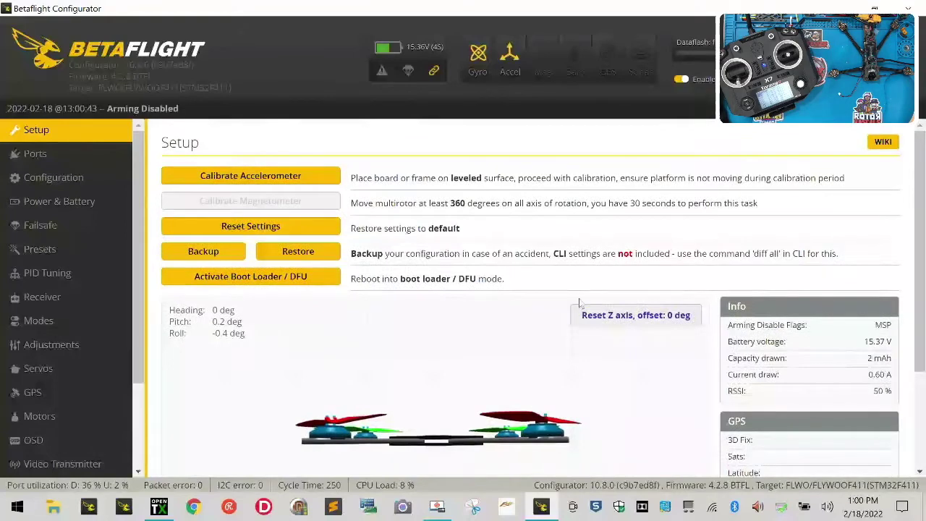
click(186, 175)
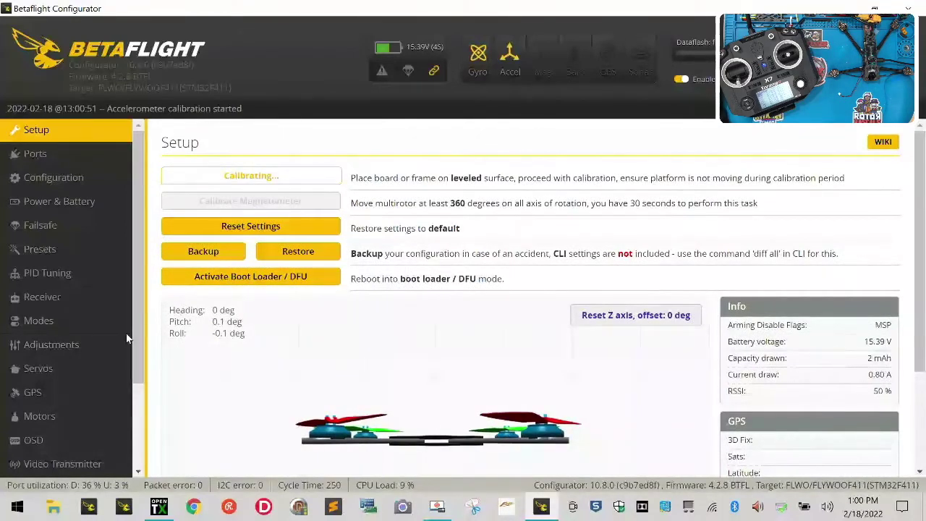
Disable MOTOR_STOP in the ESC/motor features, then save and reboot
click(44, 416)
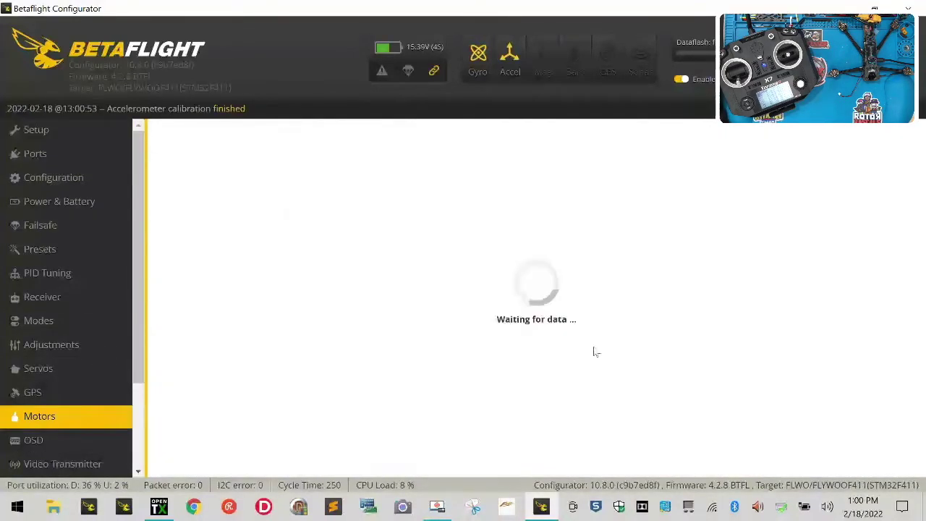
scroll(174, 322, down, 2)
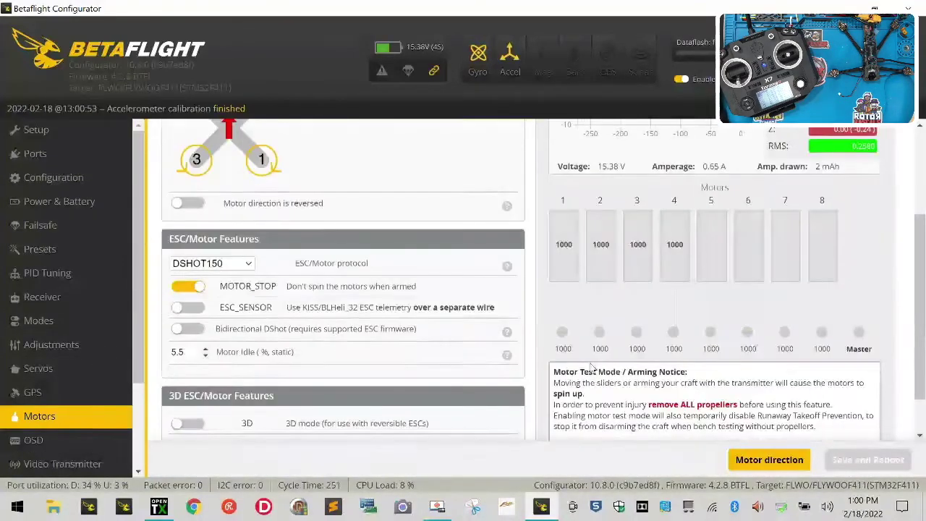
click(196, 290)
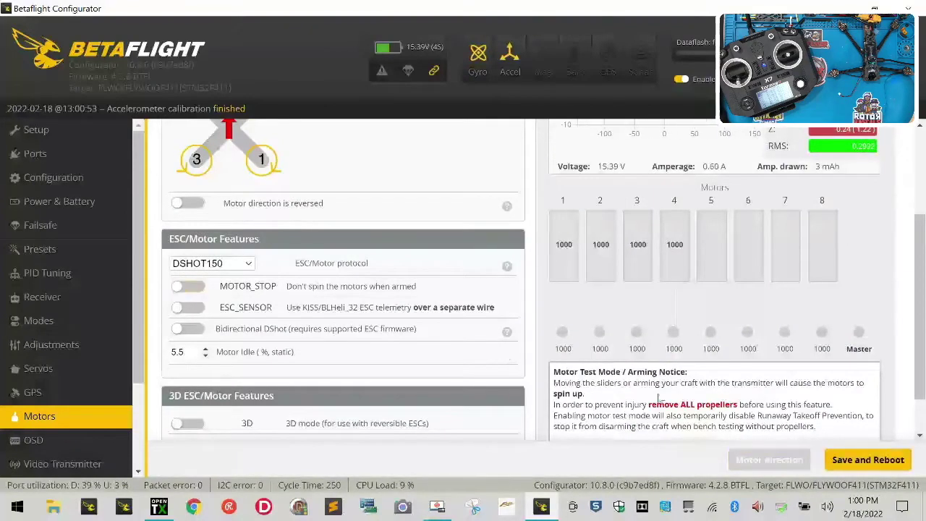
click(868, 460)
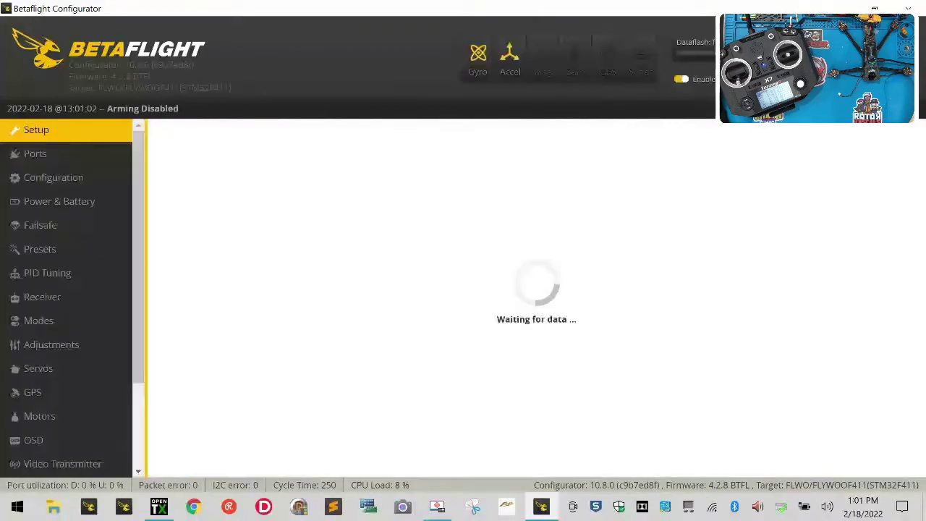
Accept the motor test risk notice to enable motor control and arming for a bench test
scroll(386, 324, down, 3)
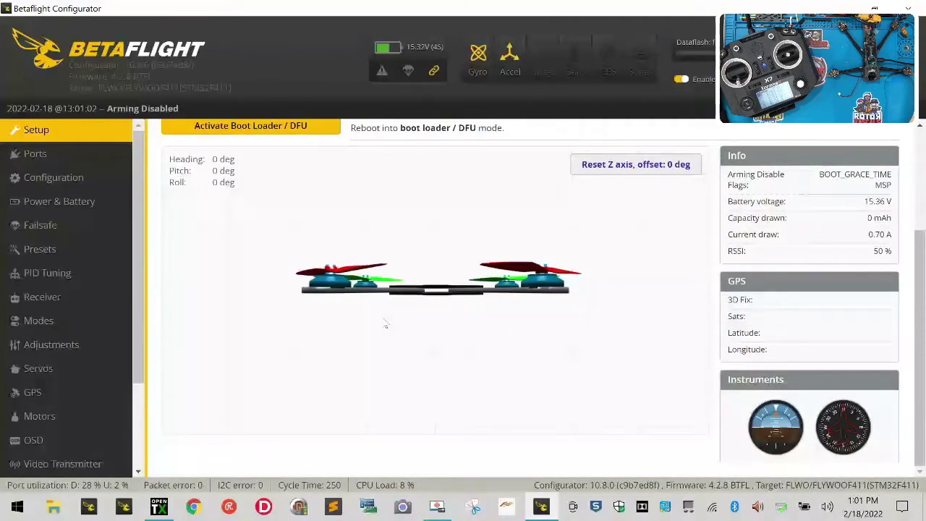
scroll(386, 324, up, 1)
scroll(386, 324, down, 1)
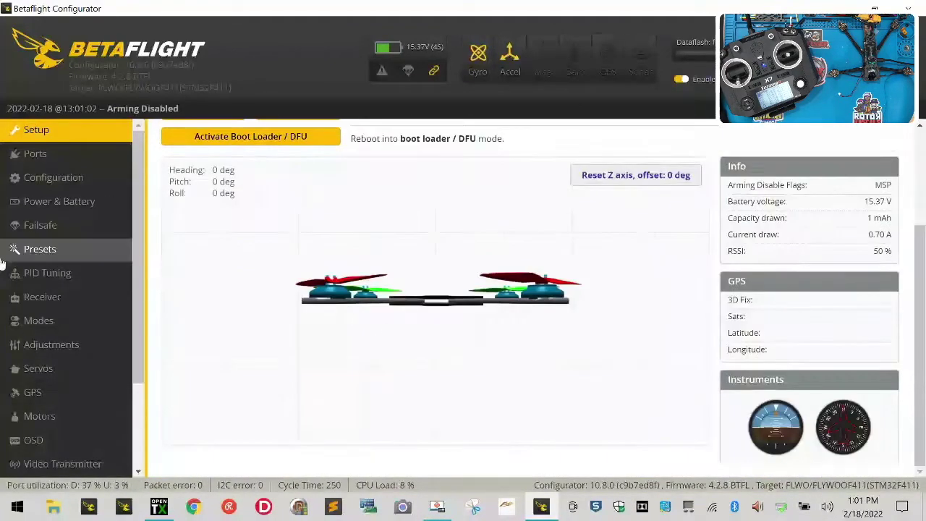
click(60, 322)
scroll(296, 364, down, 5)
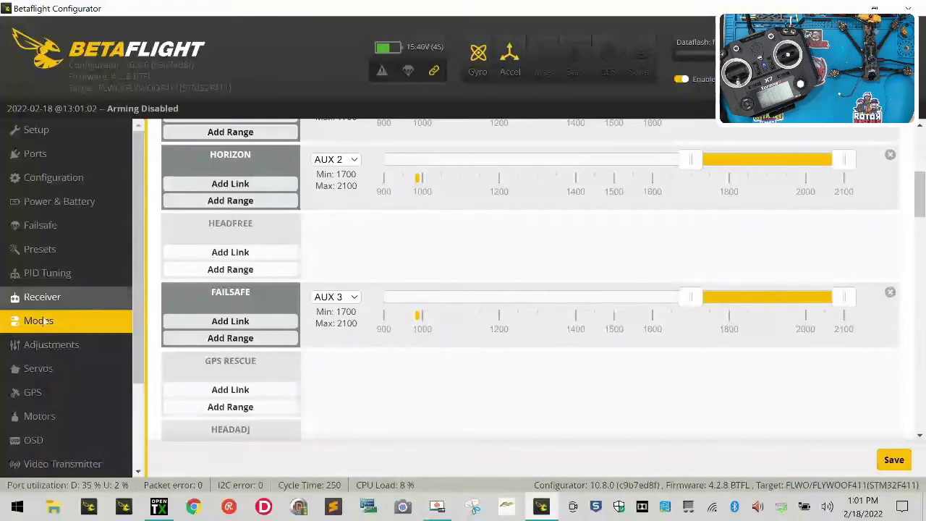
click(57, 412)
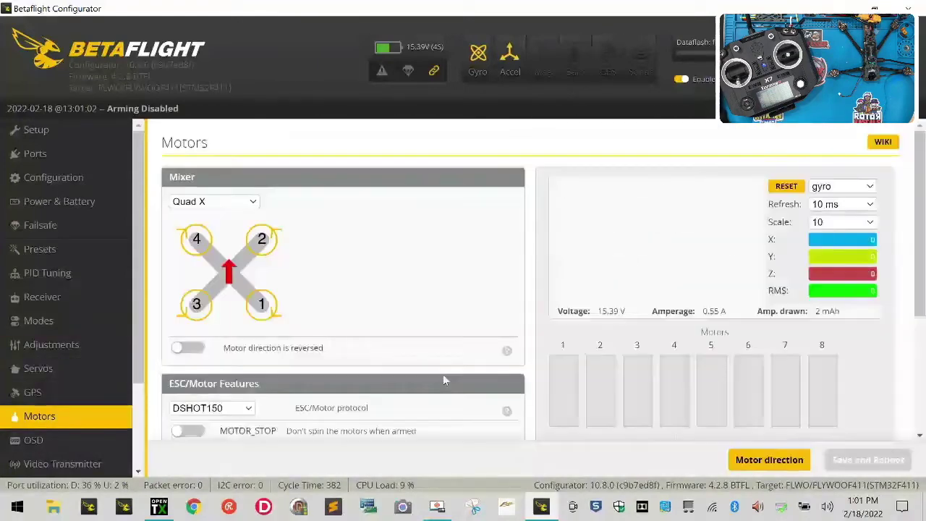
scroll(443, 382, down, 3)
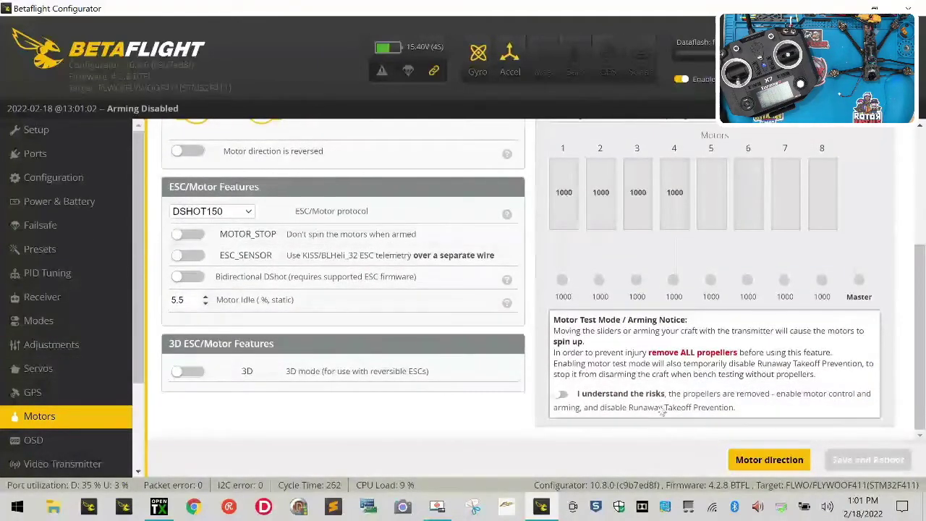
click(562, 397)
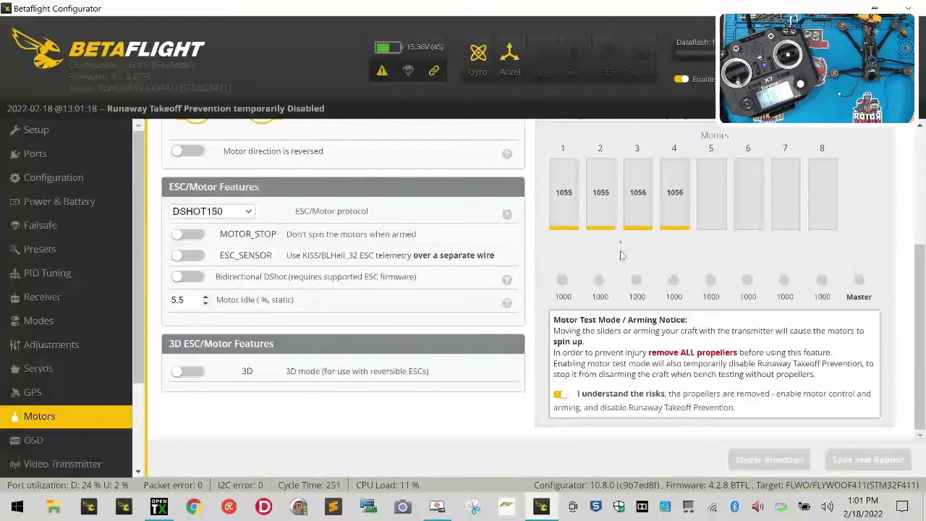
Turn motor control and arming off again in the motor test settings
click(36, 154)
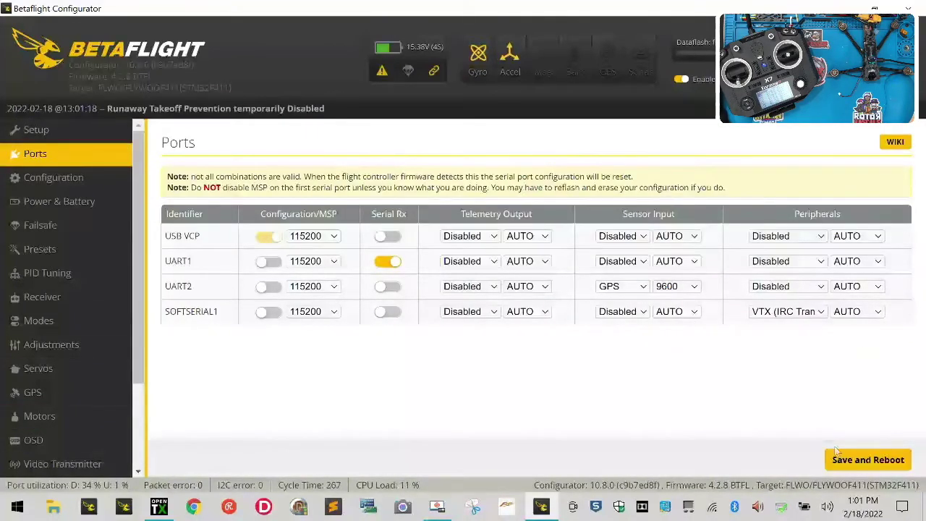
click(92, 420)
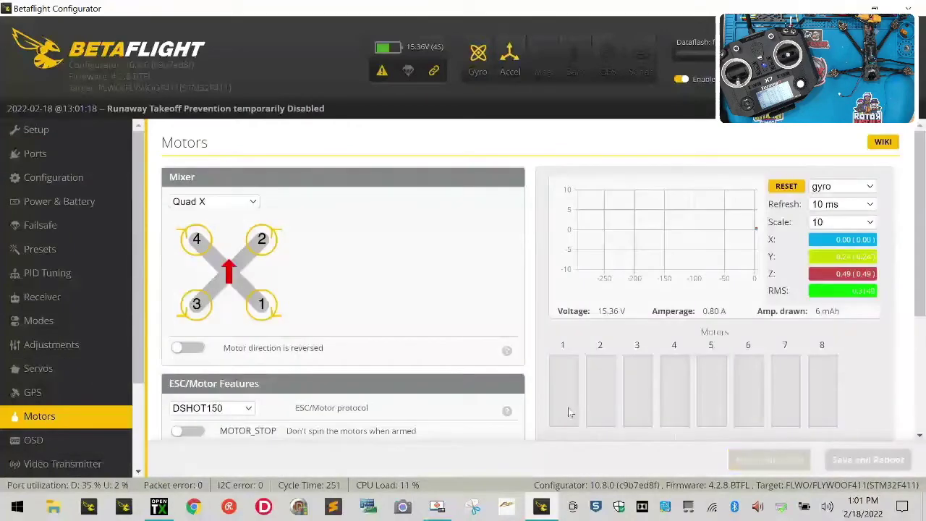
scroll(416, 308, down, 3)
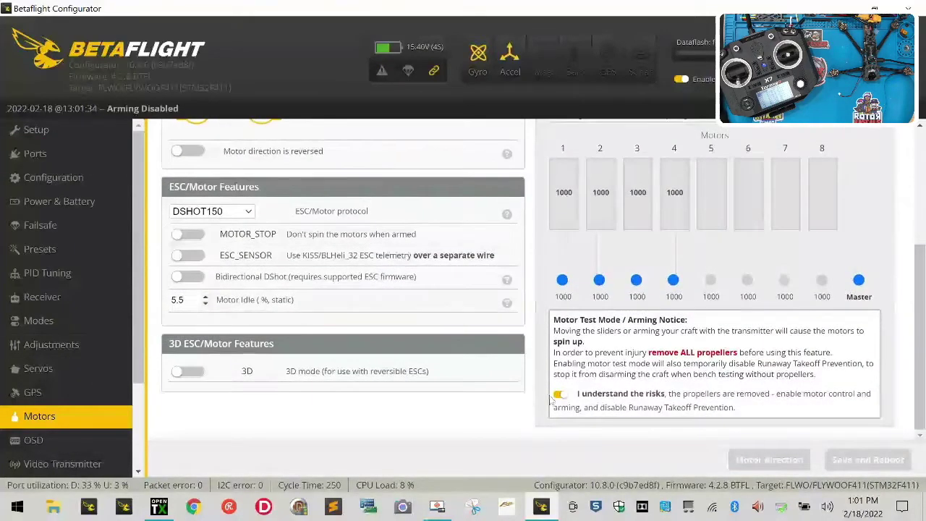
click(562, 395)
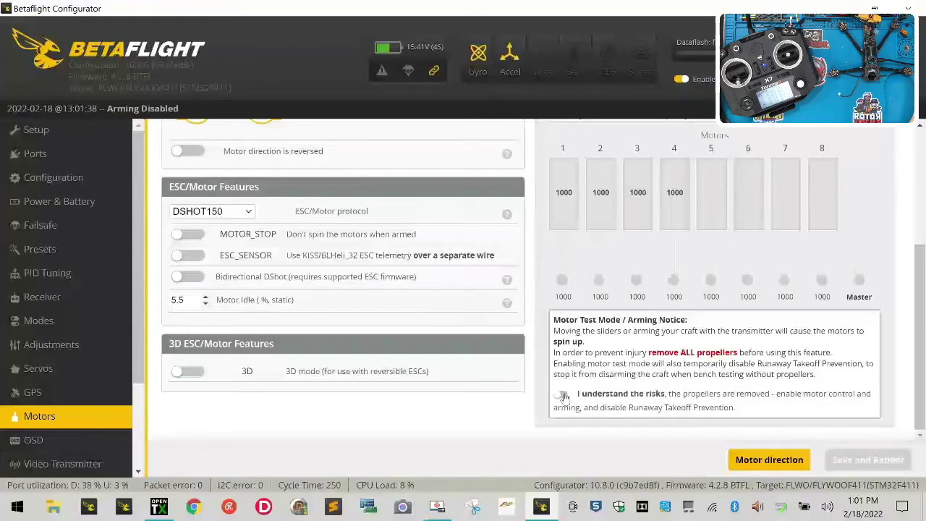
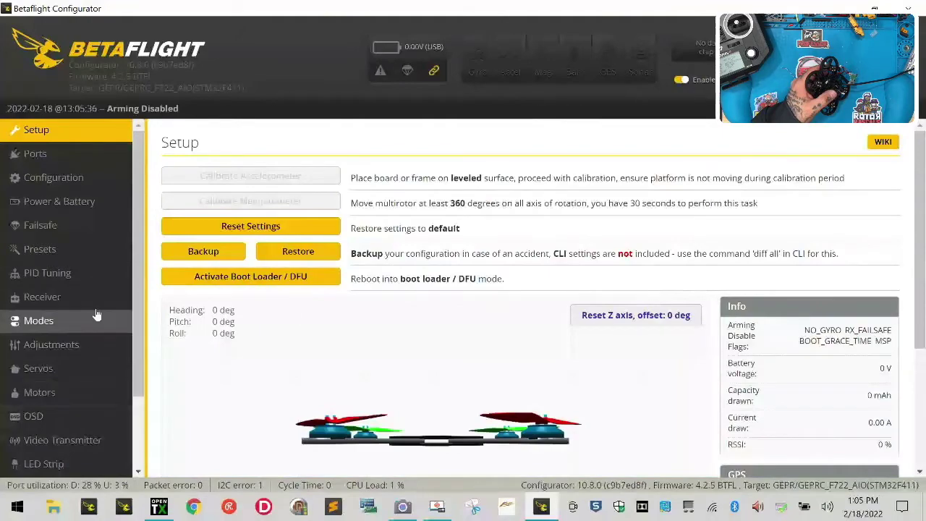
Examine the second flight controller's receiver mode, serial provider and channel bars, and its arming flags on the setup page
click(96, 292)
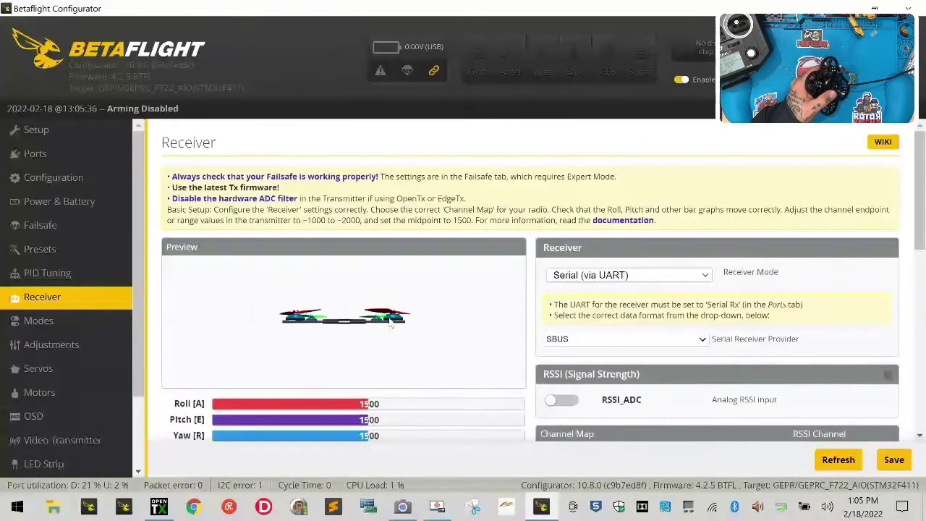
scroll(485, 330, down, 2)
scroll(484, 331, up, 2)
scroll(483, 331, down, 2)
scroll(483, 330, up, 2)
click(55, 137)
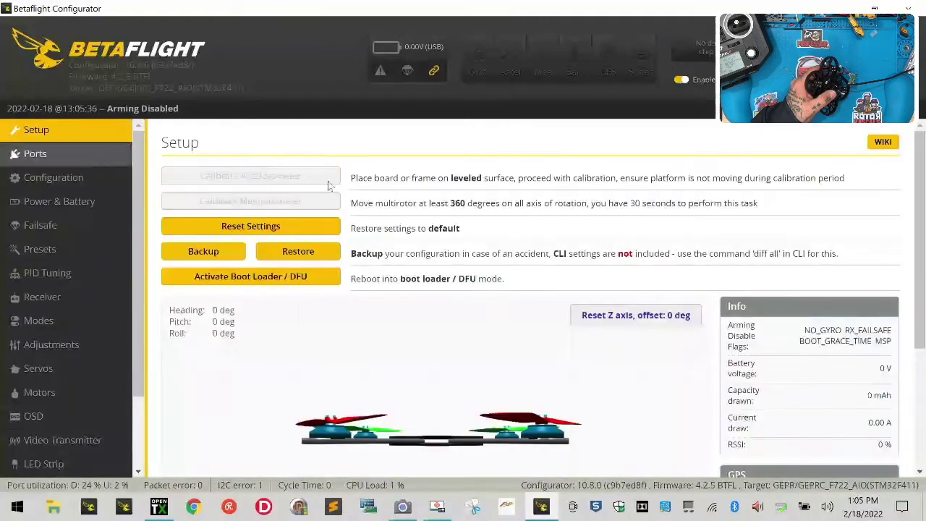
scroll(399, 280, down, 1)
scroll(400, 281, up, 1)
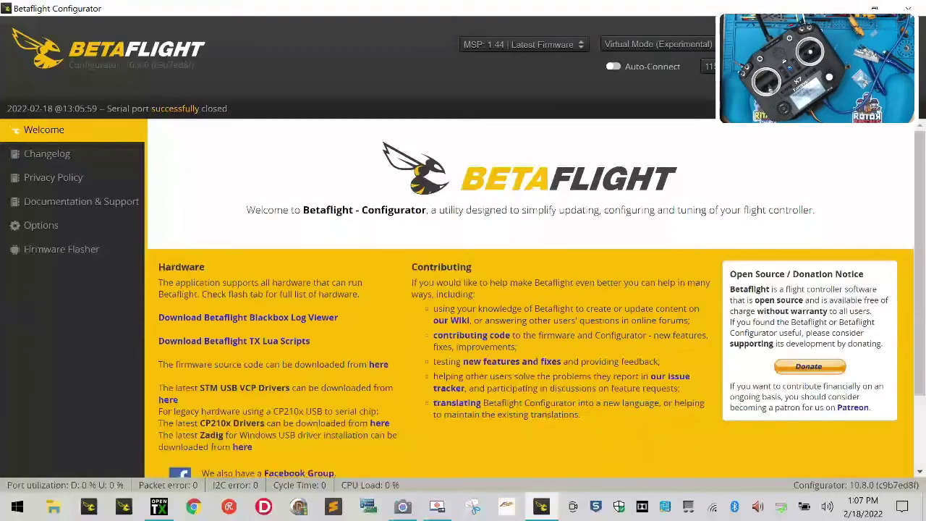
Switch to File Explorer and delete the empty FW-XM-XMP-2.1.2 (2) folder from Downloads
click(402, 507)
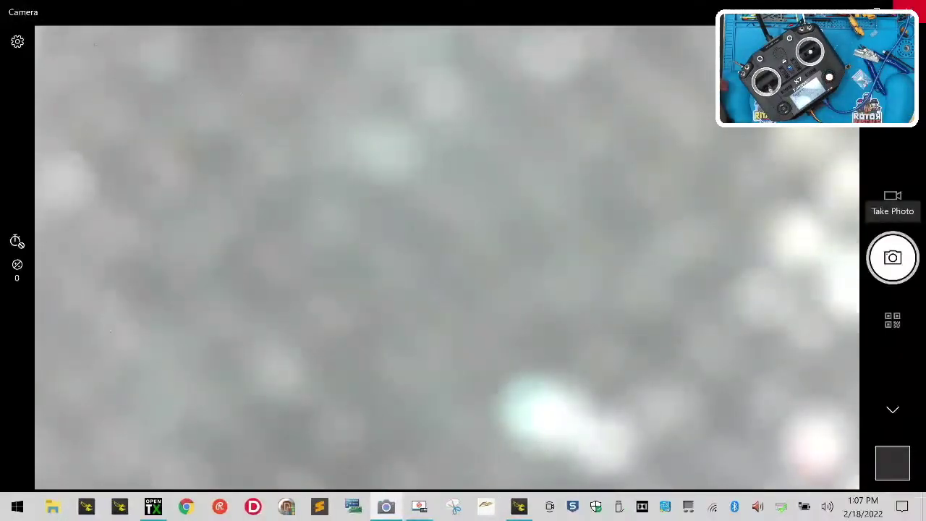
click(910, 9)
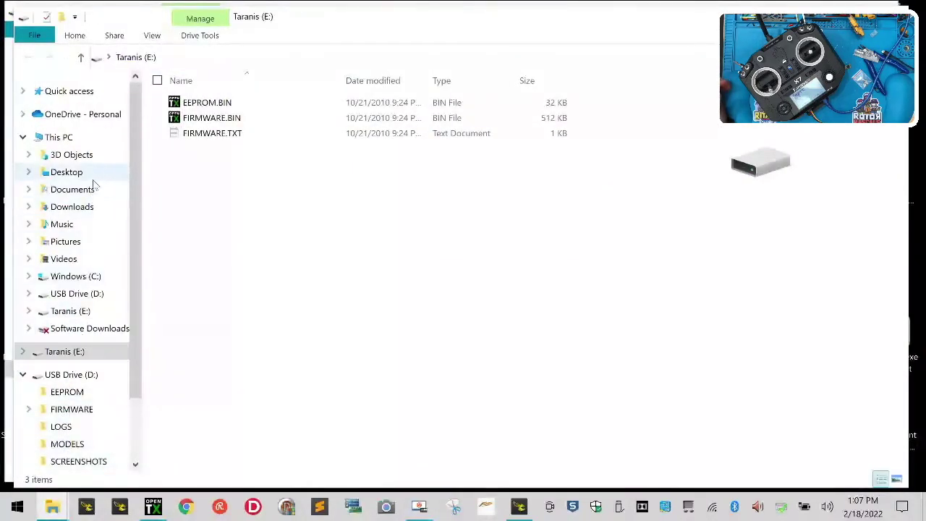
click(71, 207)
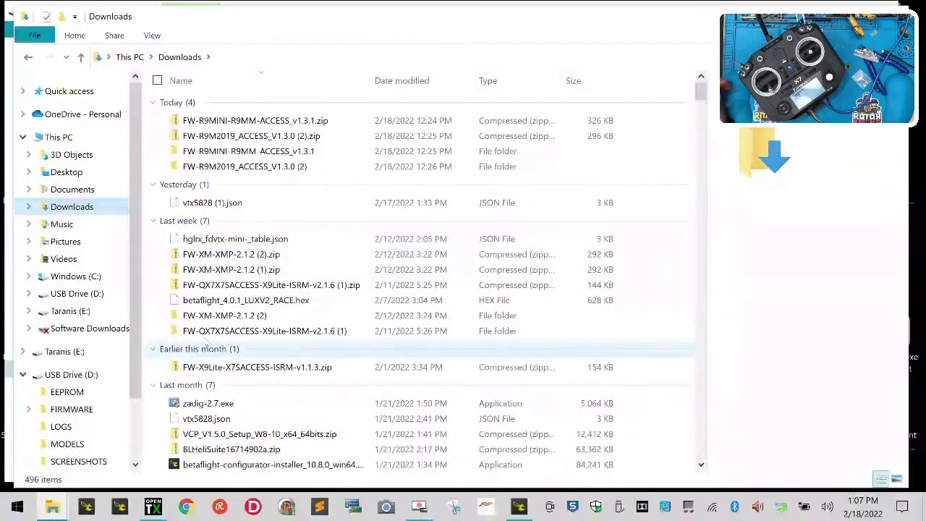
double_click(218, 319)
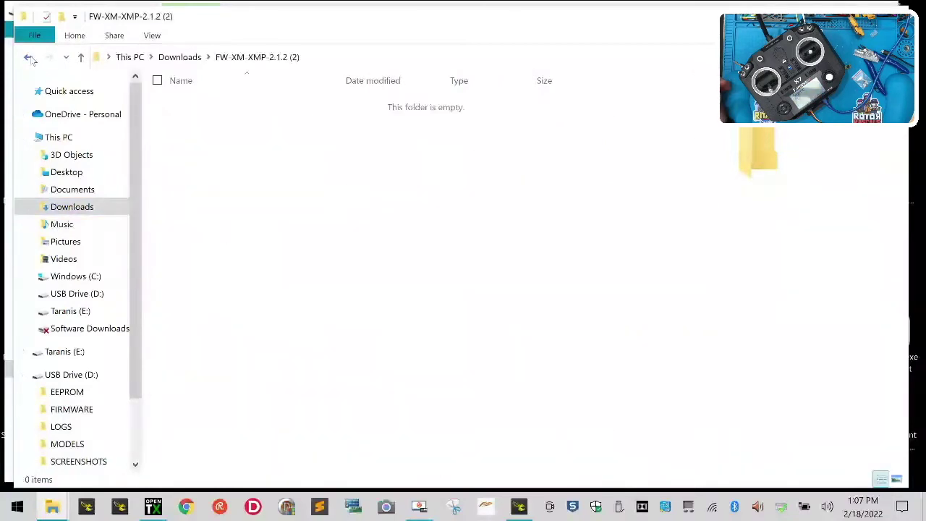
click(29, 60)
right_click(244, 319)
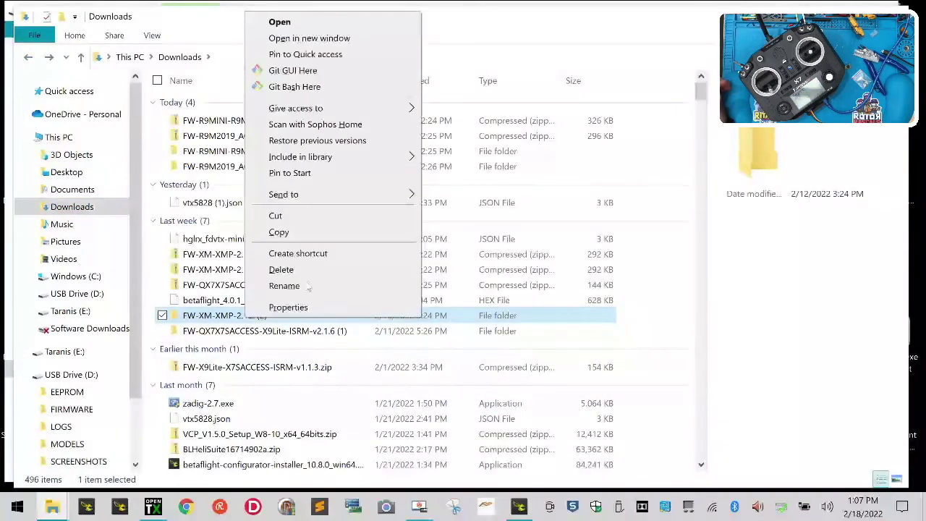
click(311, 265)
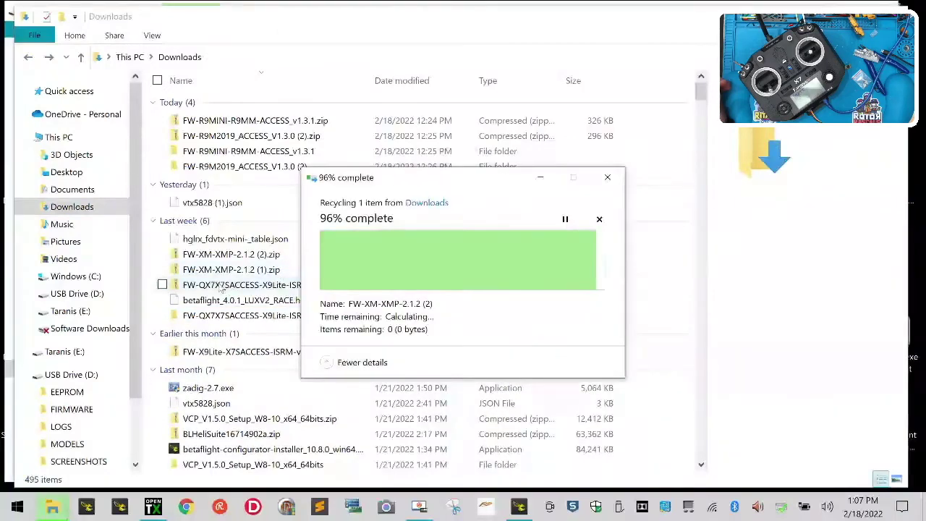
Extract FW-XM-XMP-2.1.2 (2).zip into the FW-XM-XMP-2.1.2 (2) folder in Downloads
click(232, 255)
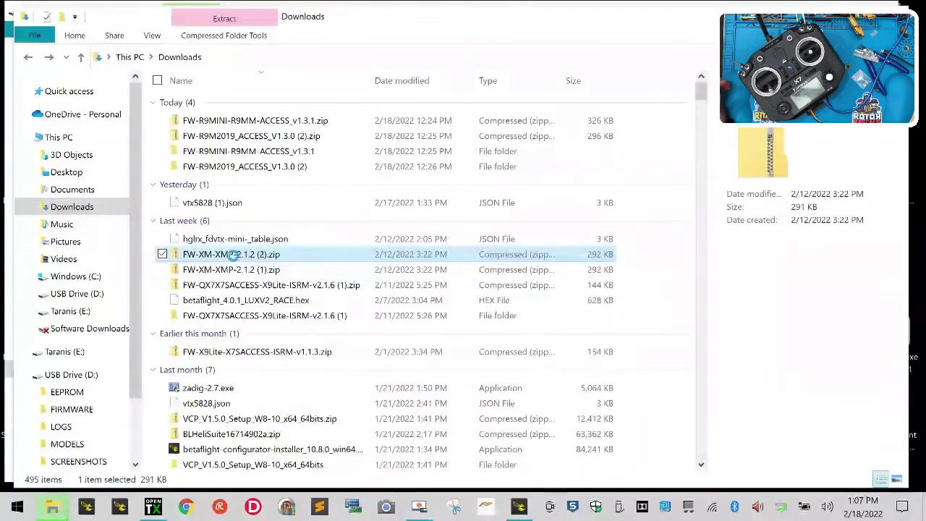
right_click(231, 254)
click(270, 250)
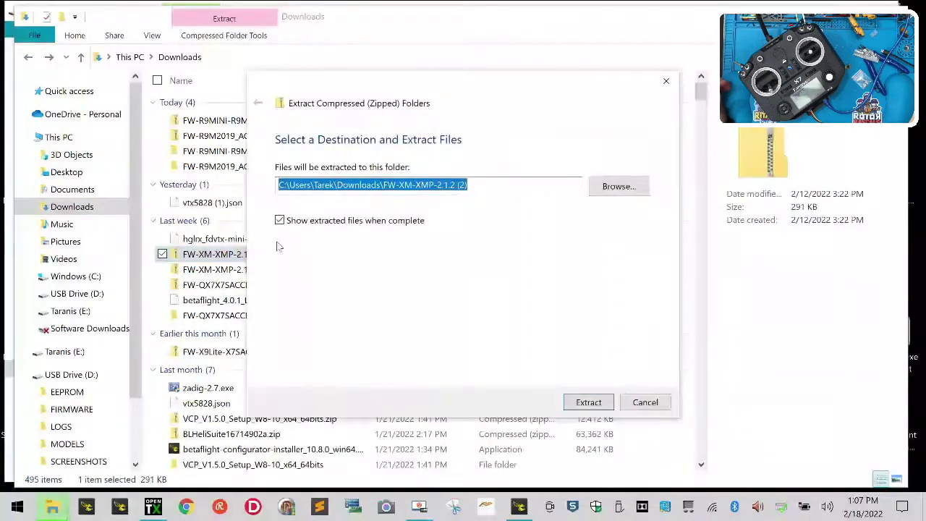
click(586, 401)
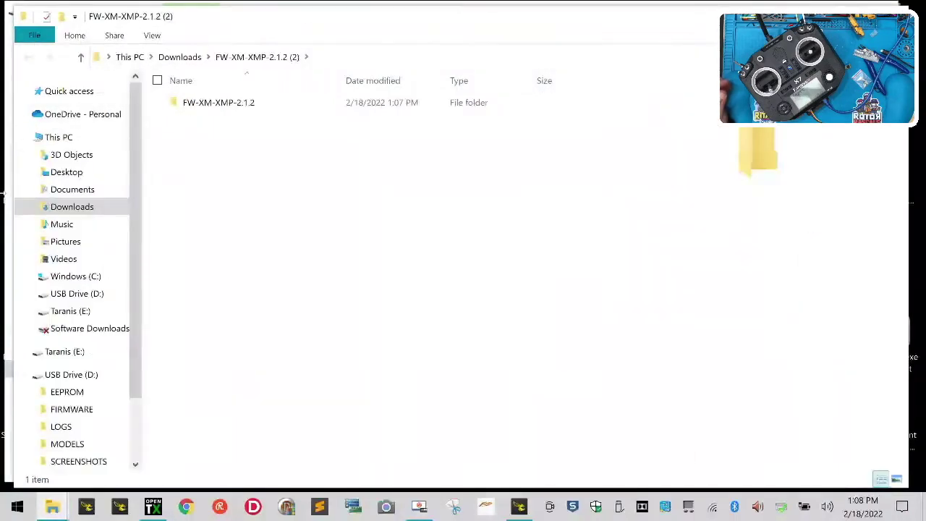
Delete all six XM+ firmware files from the extracted FW-XM-XMP-2.1.2 folder
double_click(225, 105)
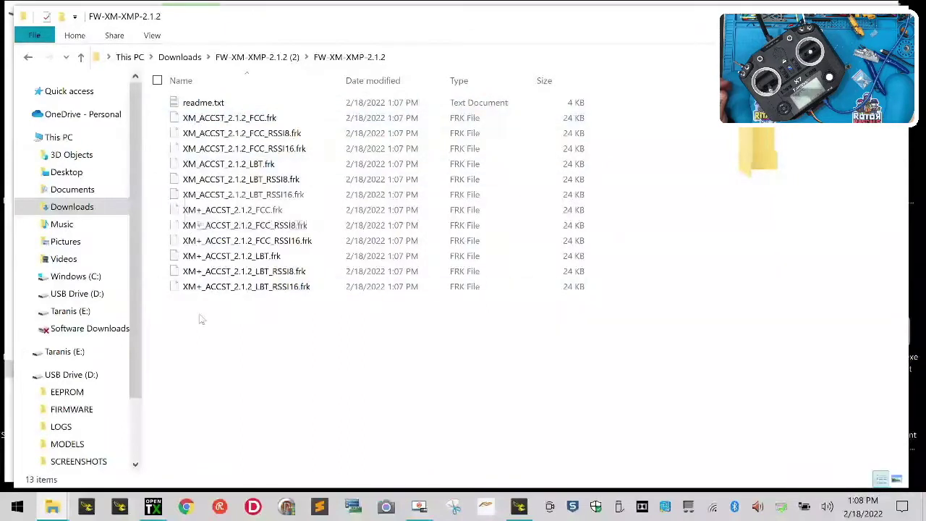
mouse_move(316, 354)
mouse_down()
mouse_move(282, 299)
mouse_move(193, 217)
mouse_move(174, 325)
mouse_move(227, 345)
mouse_move(352, 355)
mouse_move(321, 353)
mouse_up()
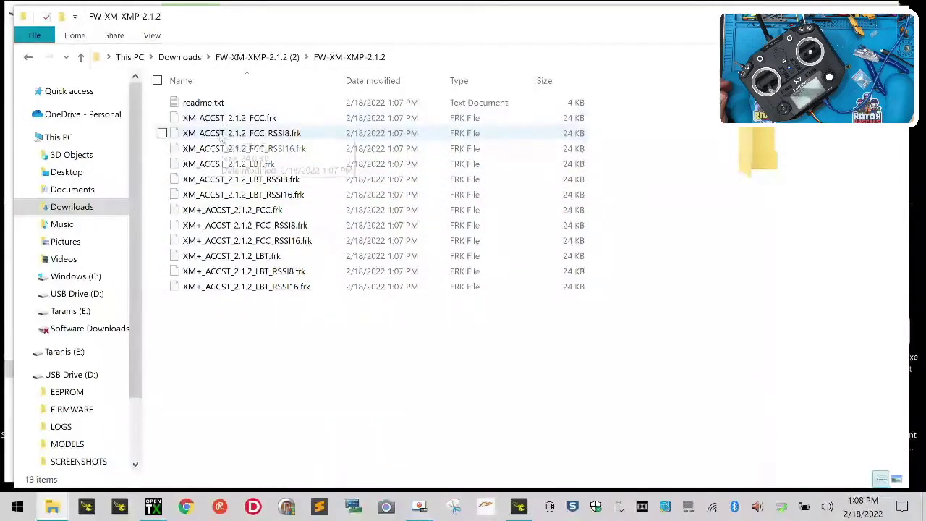
click(209, 212)
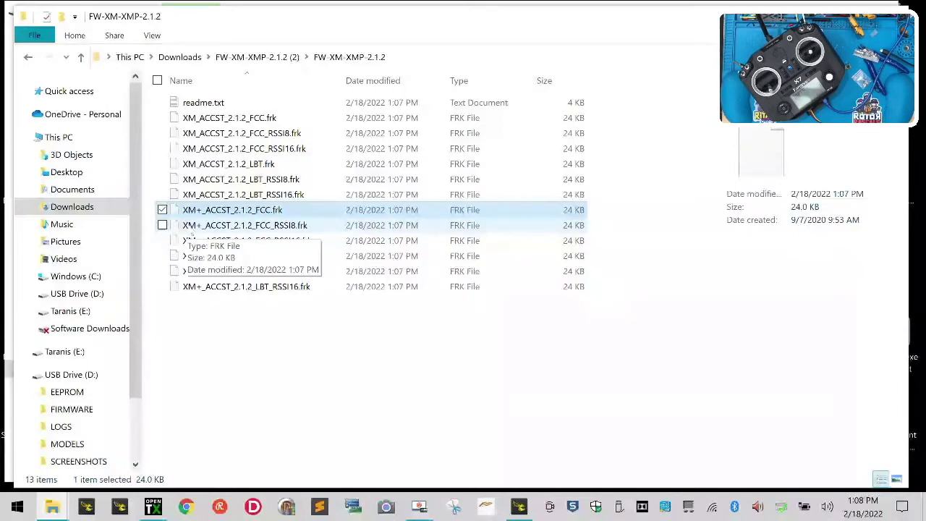
shift+click(214, 286)
right_click(212, 275)
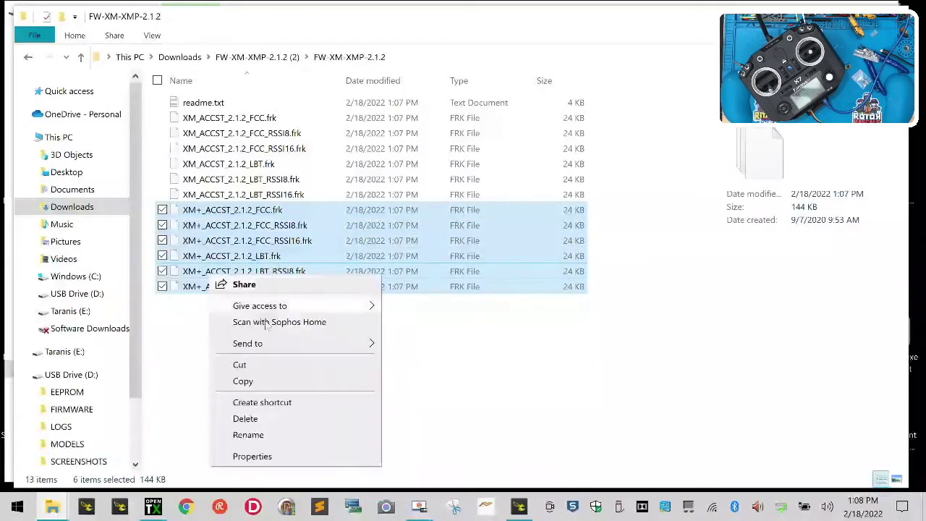
click(264, 422)
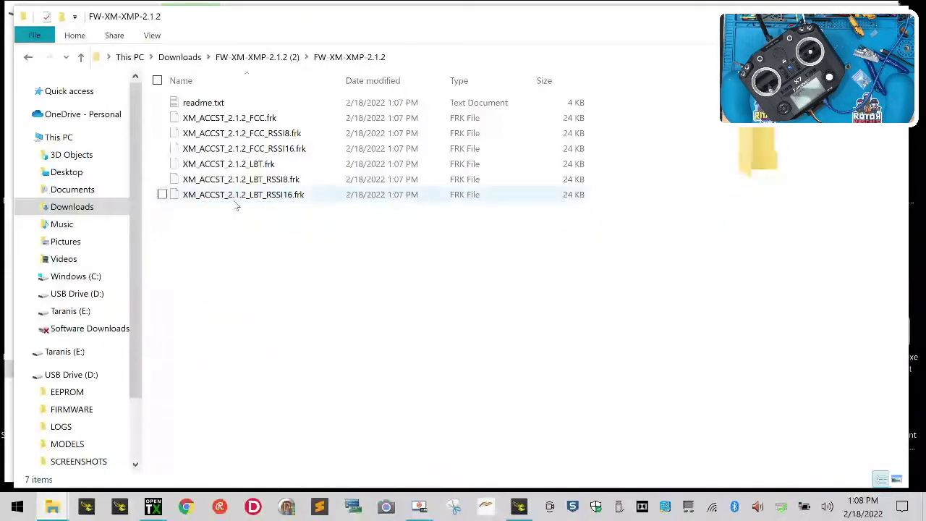
Delete the three XM LBT firmware files, including the RSSI8 and RSSI16 variants, from the same folder
click(255, 204)
ctrl+click(260, 180)
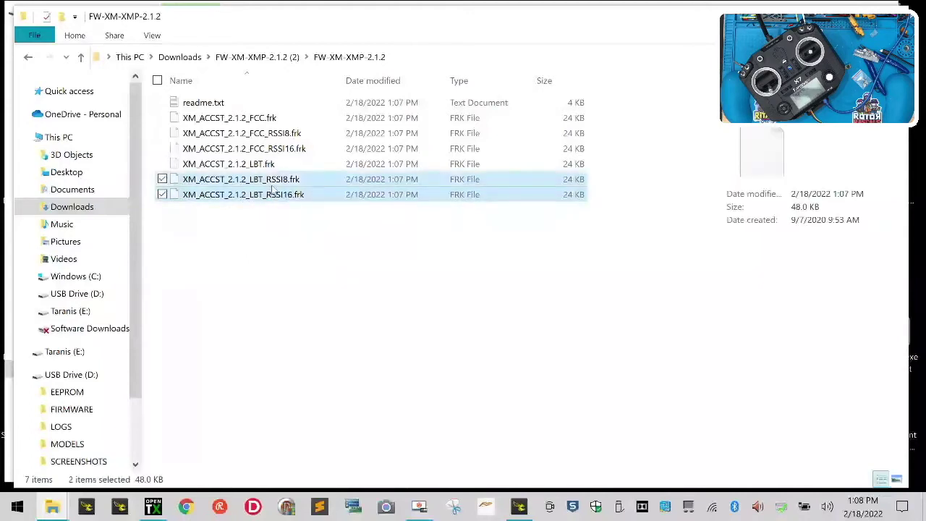
ctrl+click(270, 165)
right_click(279, 165)
click(313, 311)
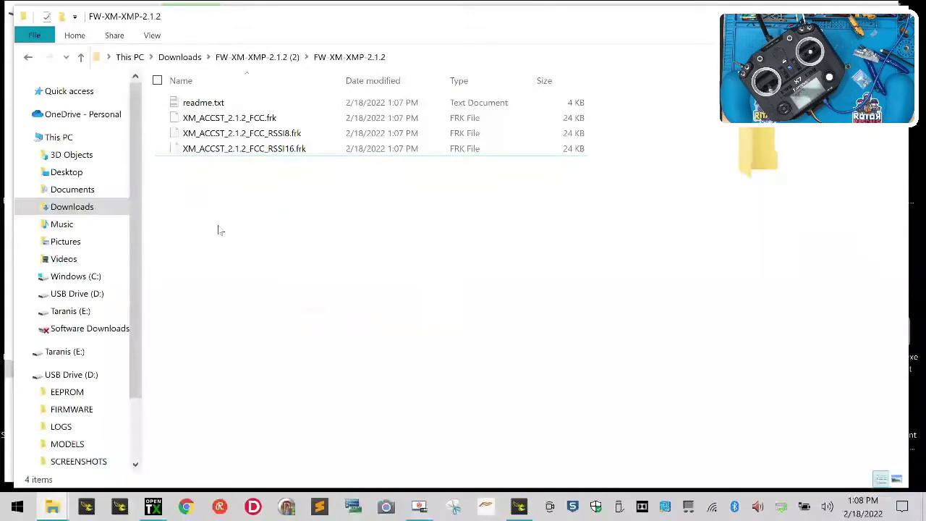
Copy the FW-XM-XMP-2.1.2 folder into FIRMWARE\FrSkyRX-FW on USB Drive (D:)
click(257, 56)
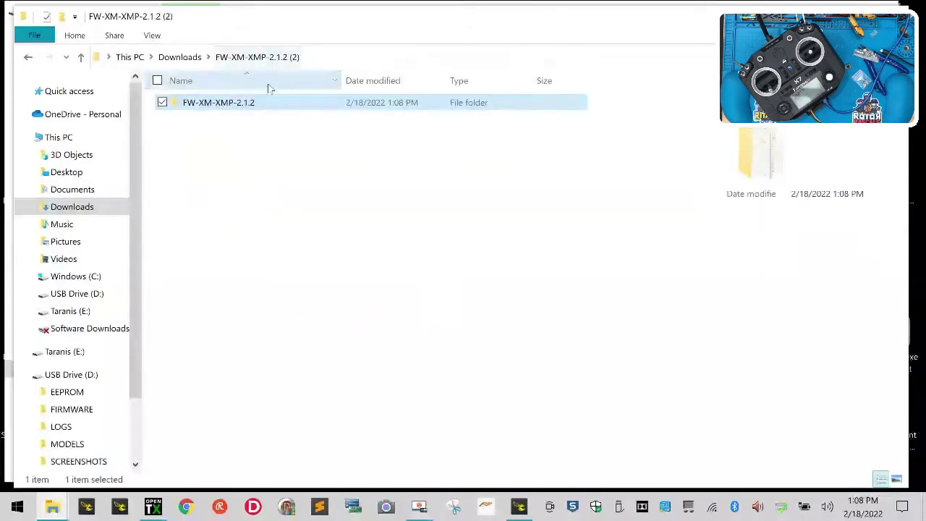
right_click(254, 107)
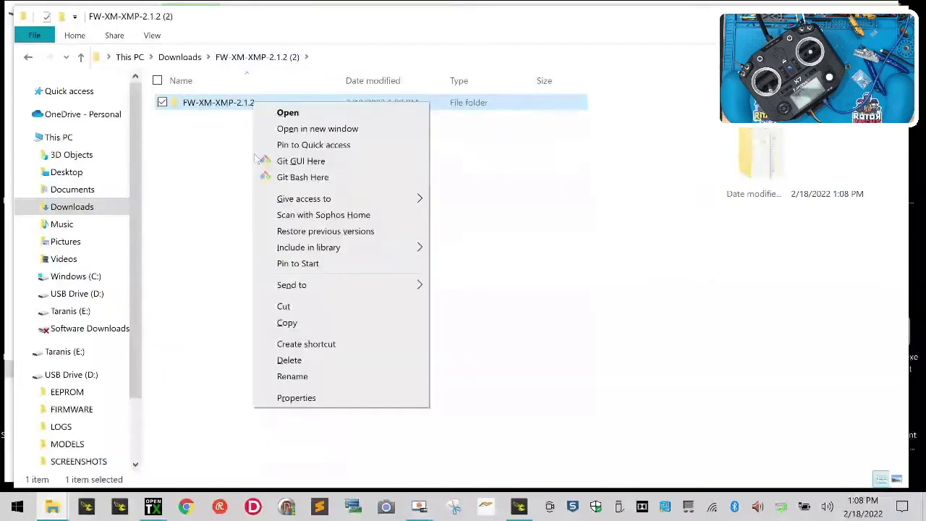
click(307, 320)
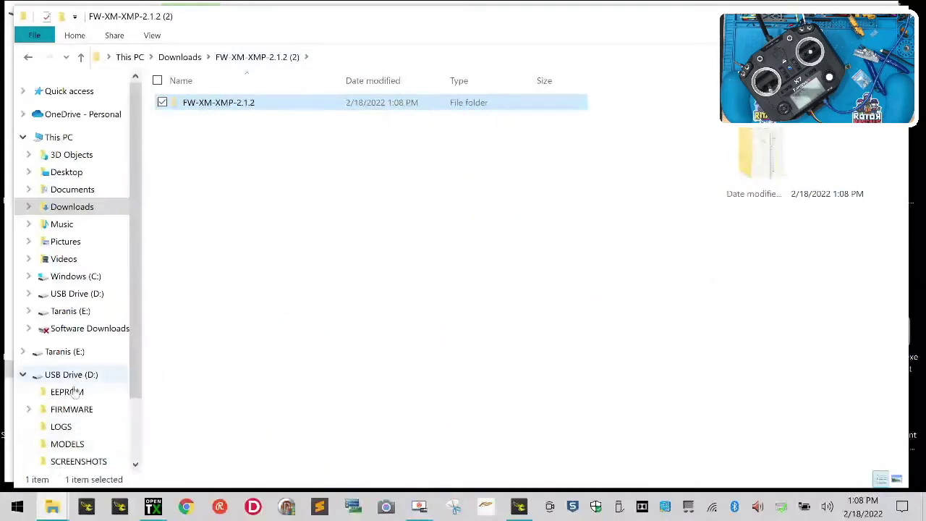
click(61, 409)
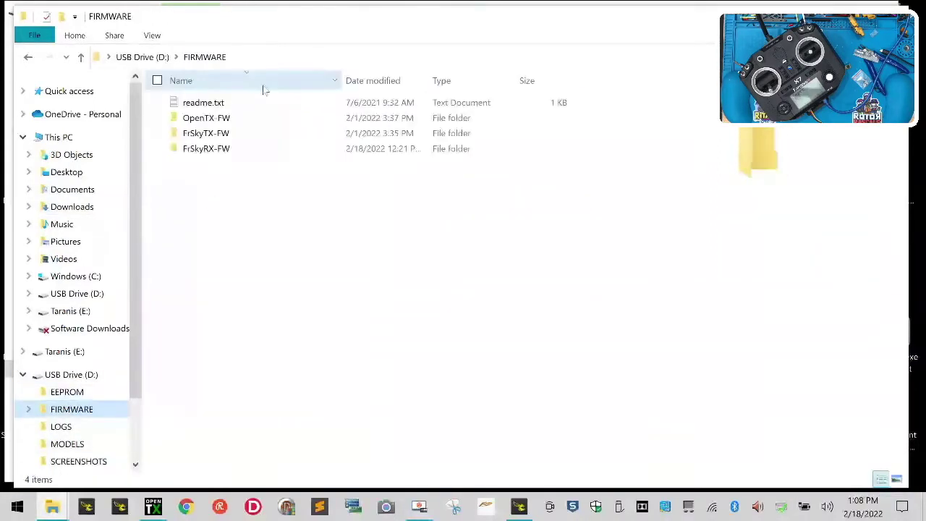
double_click(221, 149)
right_click(245, 165)
click(267, 262)
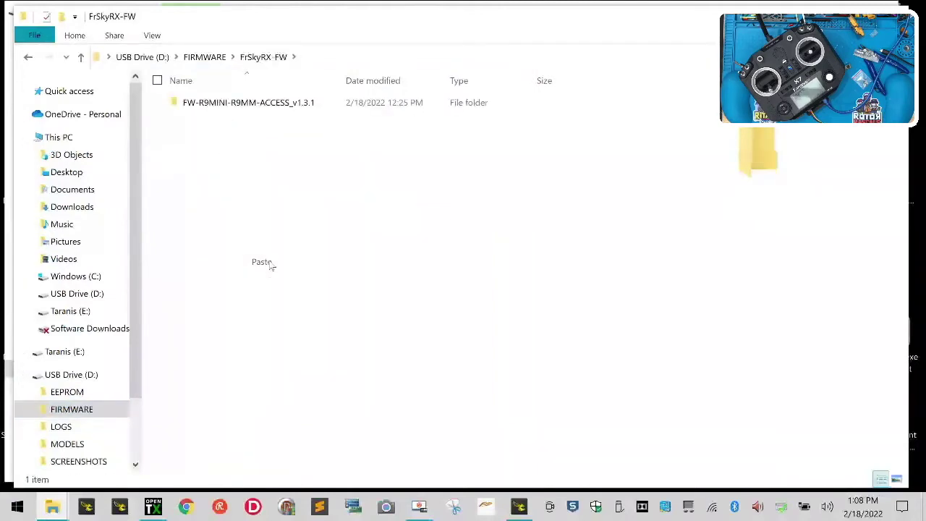
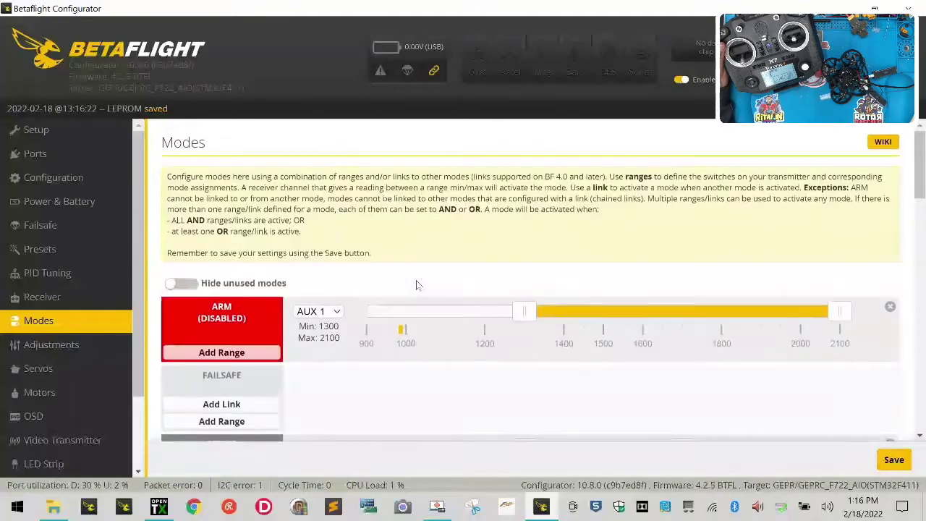
Hide the unused flight controller modes and save the mode settings
click(181, 283)
scroll(246, 294, down, 2)
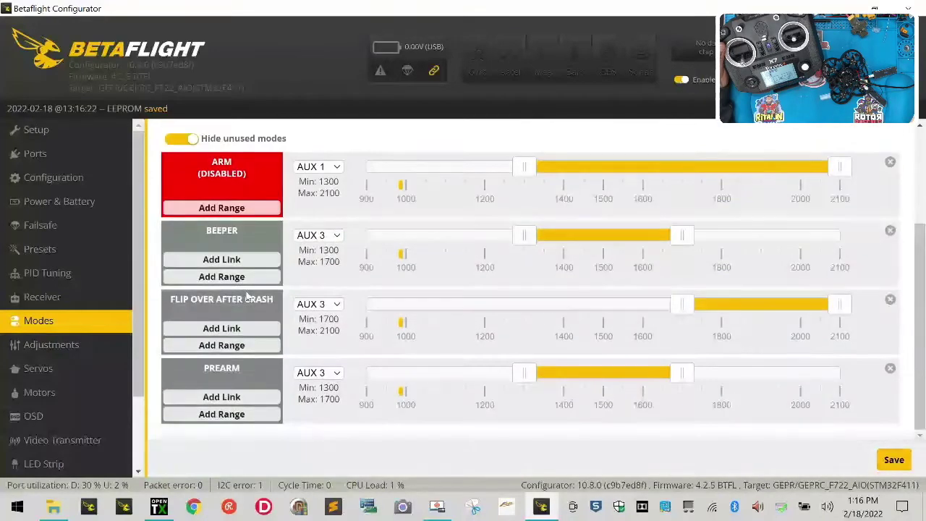
click(892, 463)
click(893, 460)
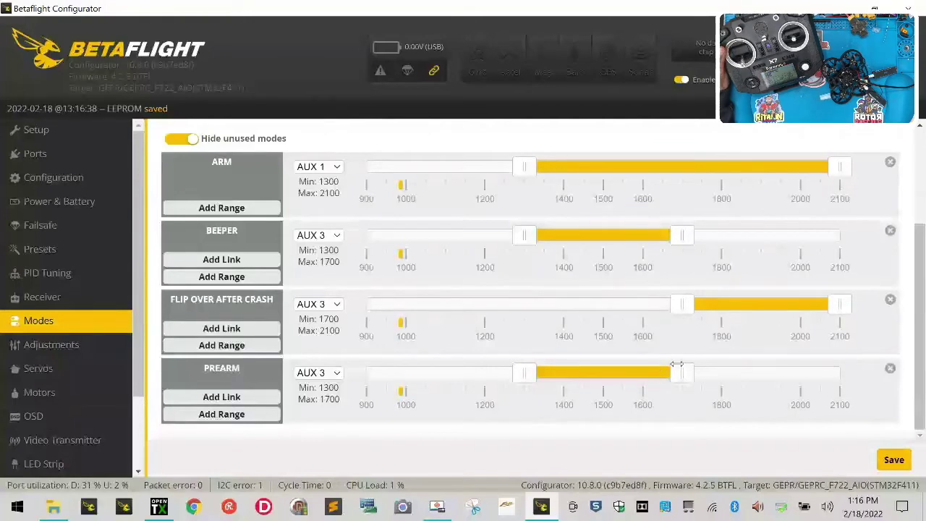
Query the flight controller's firmware and board details with the version command in the CLI
scroll(457, 253, up, 2)
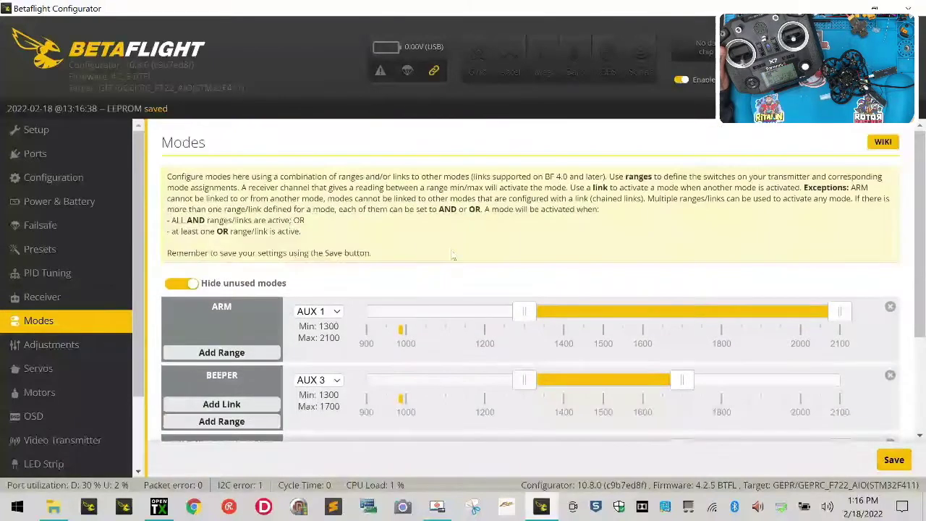
scroll(34, 405, down, 2)
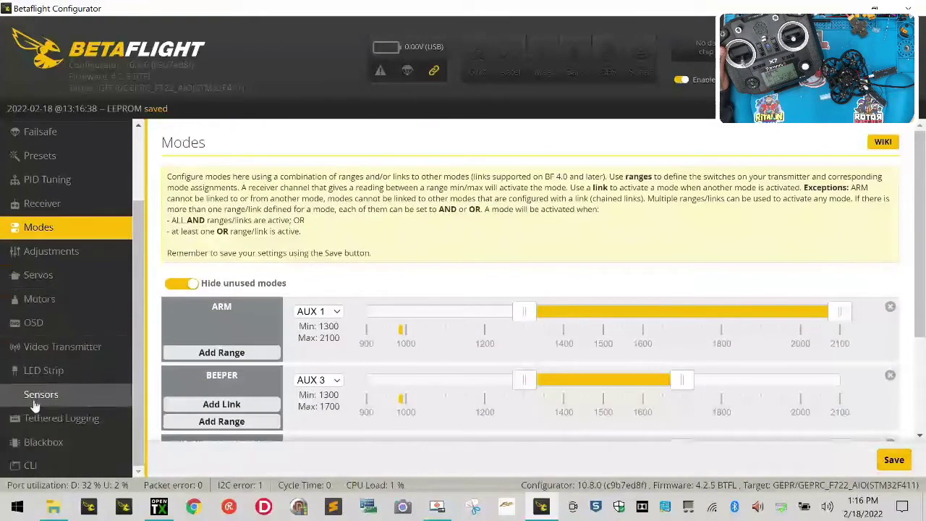
click(75, 468)
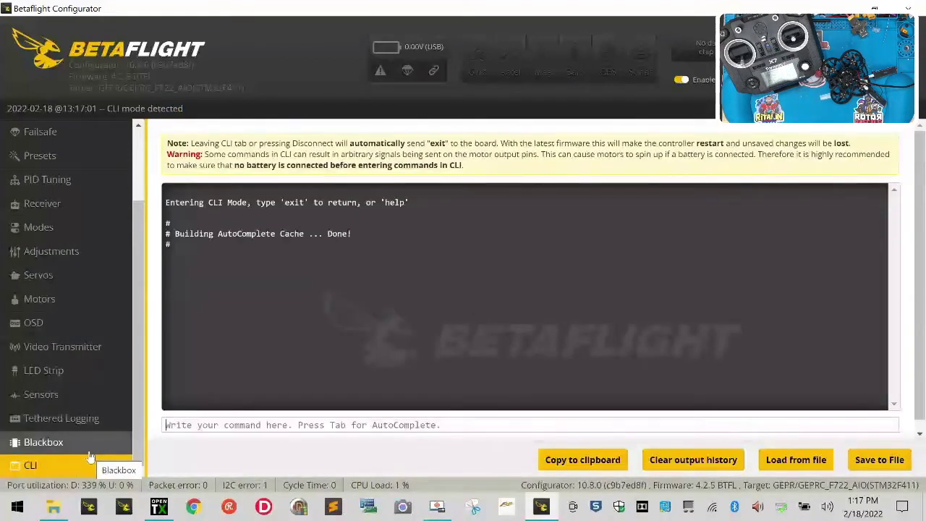
text(version)
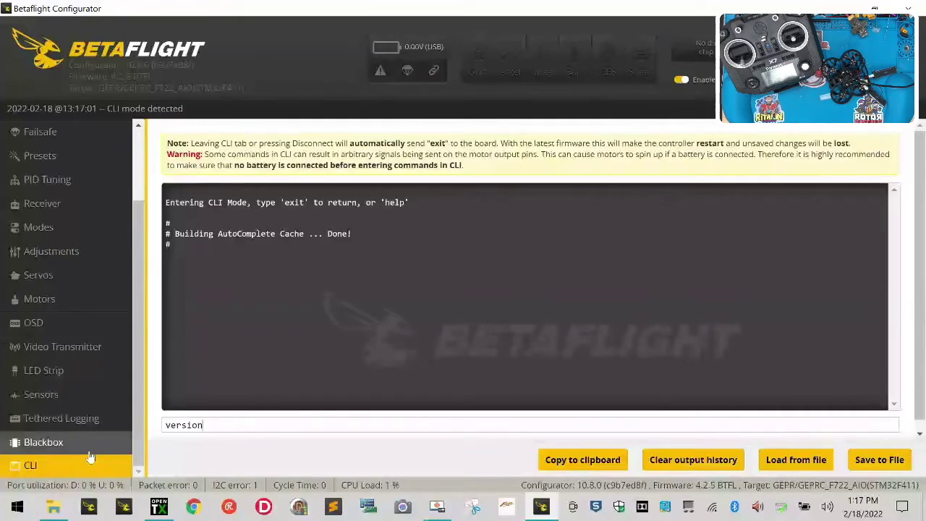
key(Return)
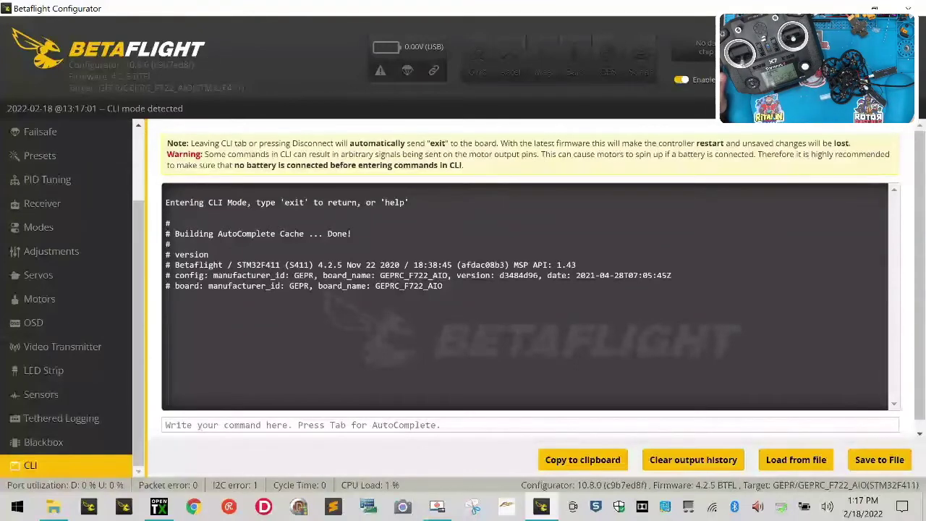
Leave the CLI, reconnect to the flight controller, and examine the arm, beeper, flip over after crash and prearm mode ranges
click(83, 154)
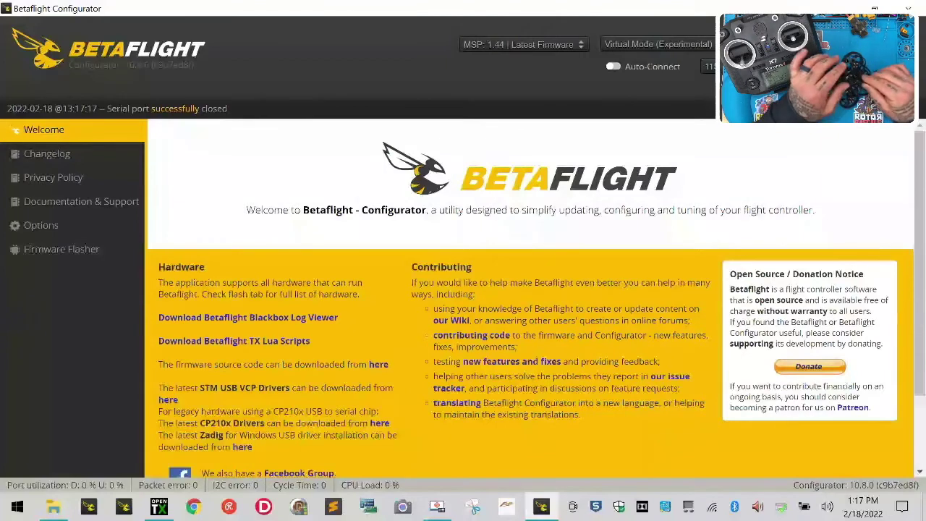
click(892, 58)
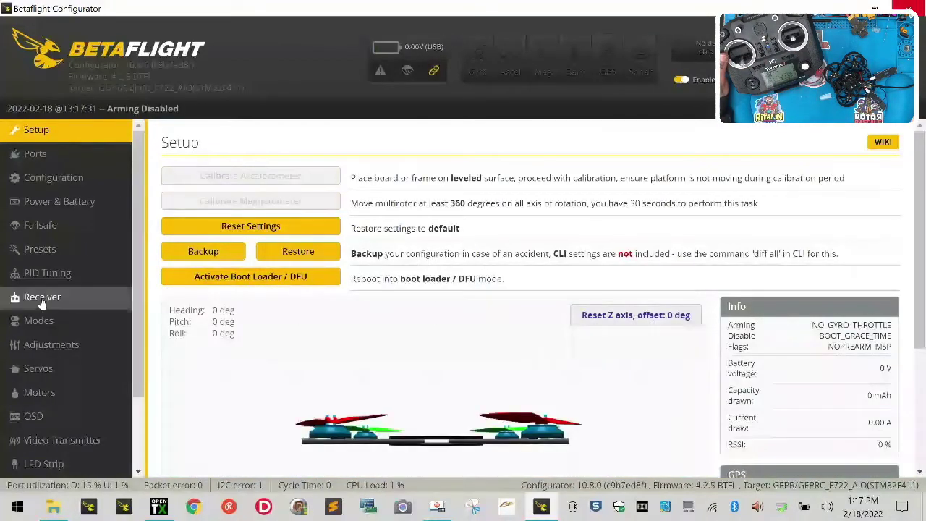
click(55, 322)
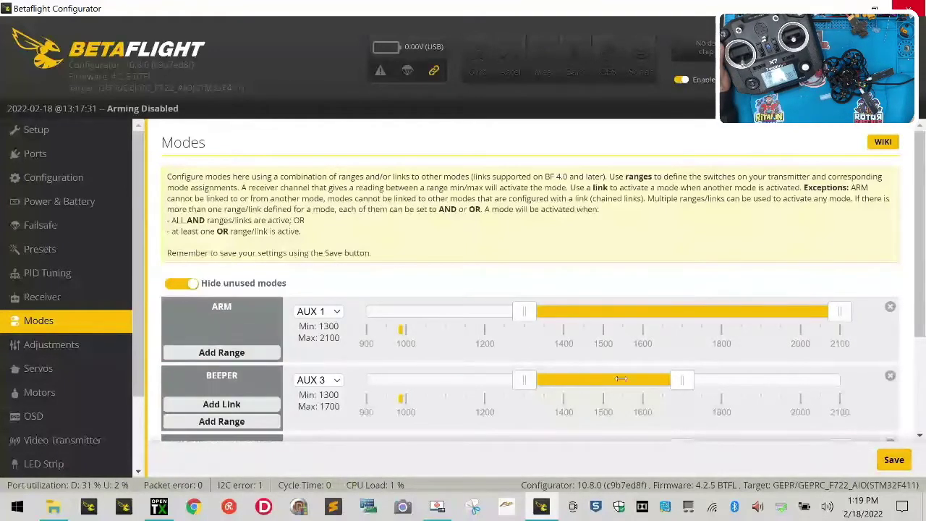
scroll(621, 378, down, 2)
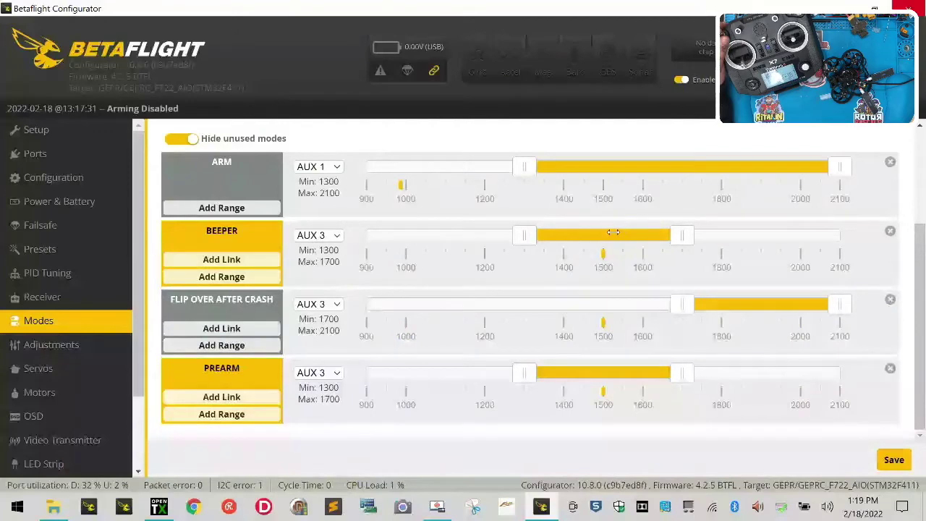
Try widening the AUX 3 beeper range to 1200–2100 and removing the prearm range
drag(613, 233, 846, 235)
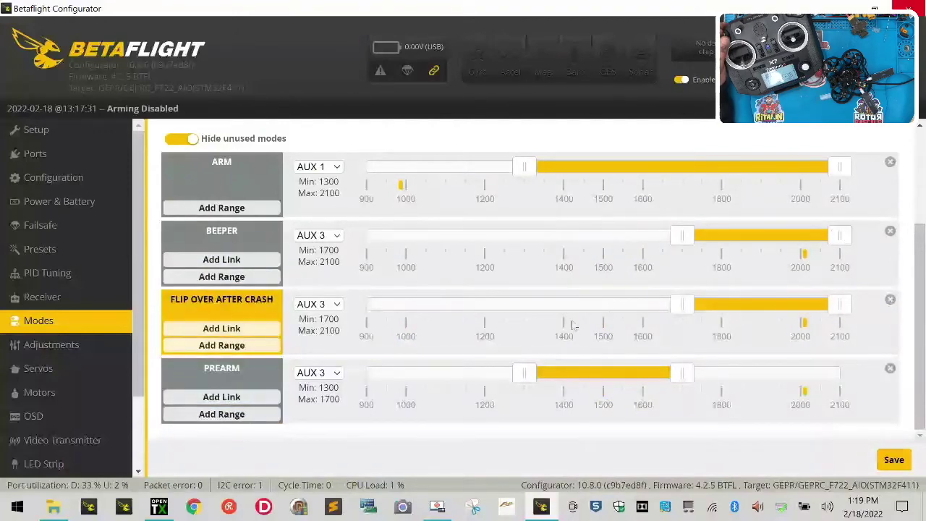
drag(756, 235, 561, 240)
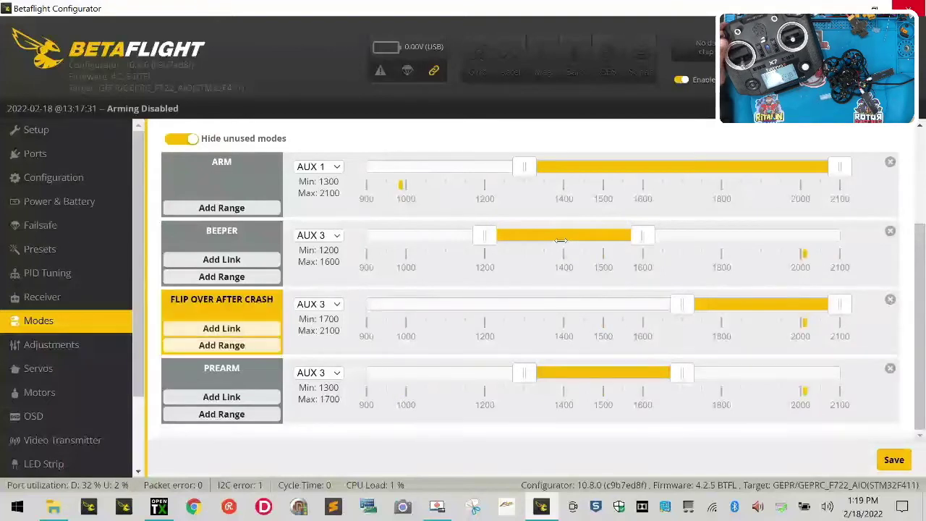
drag(642, 235, 840, 235)
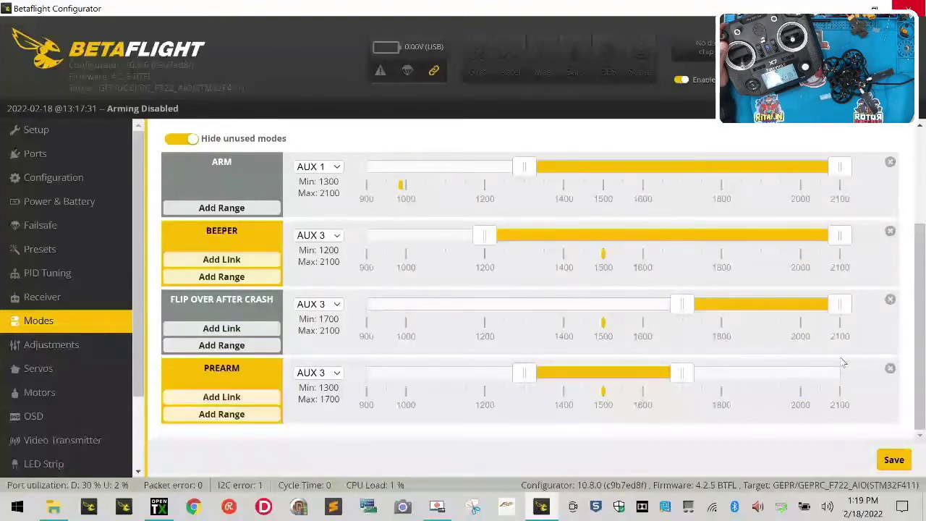
click(890, 370)
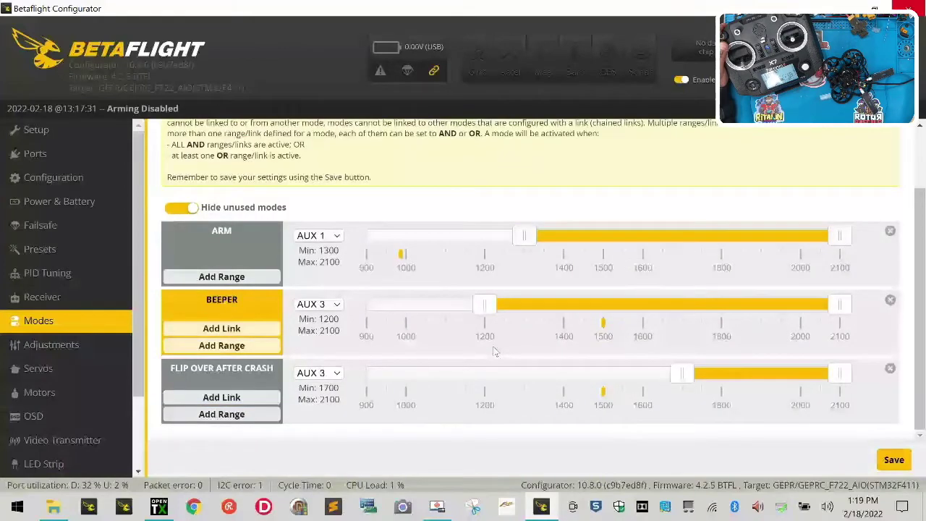
Show the unused modes again and reload the mode settings to discard the unsaved beeper and prearm changes
click(181, 208)
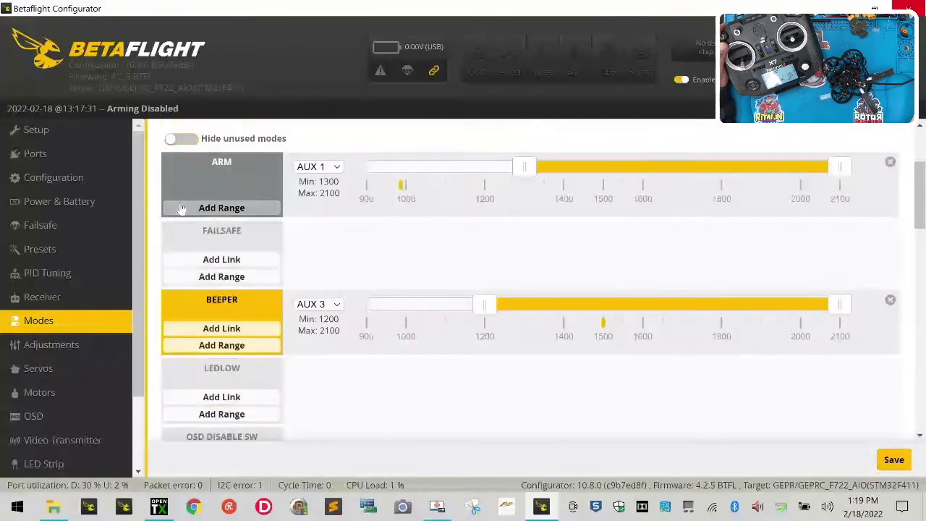
scroll(282, 288, up, 2)
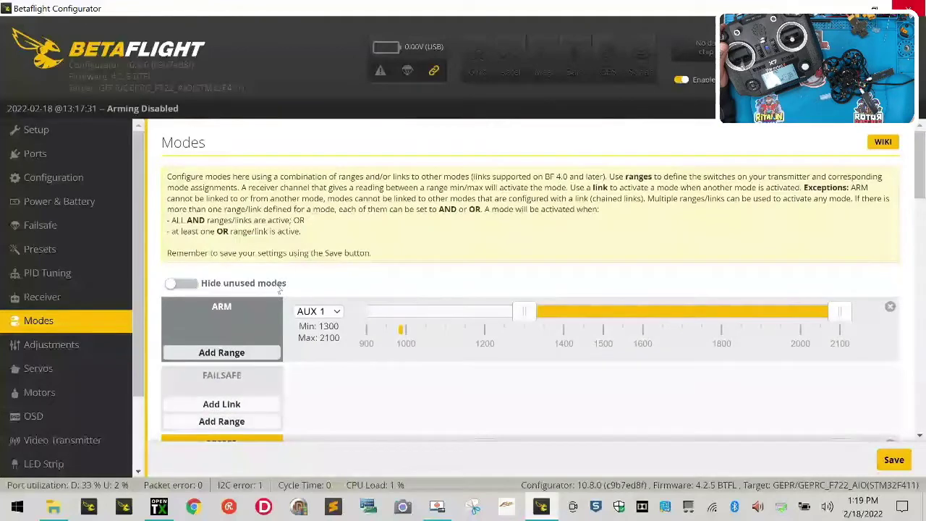
scroll(277, 289, down, 4)
scroll(278, 290, up, 4)
click(60, 346)
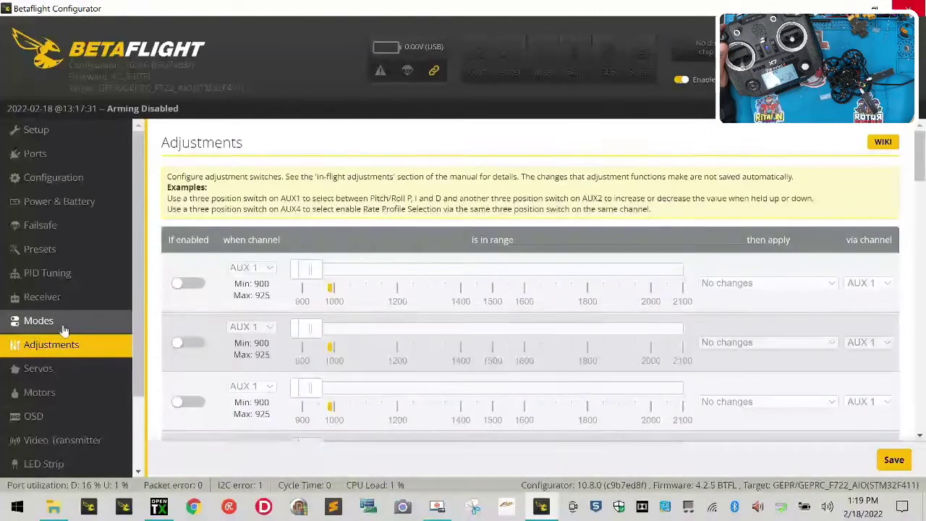
click(63, 328)
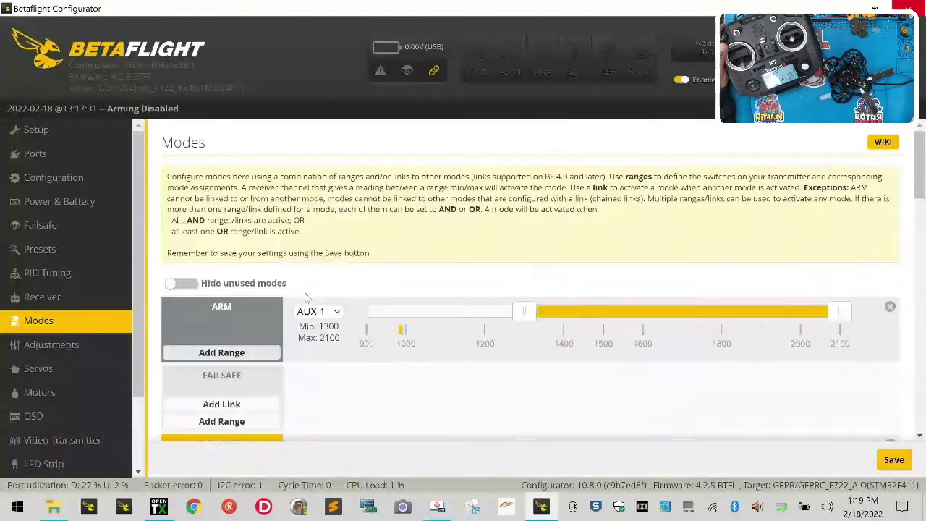
Try a failsafe mode range of 1300 to 1700 on AUX 3, and remove it
scroll(247, 307, down, 2)
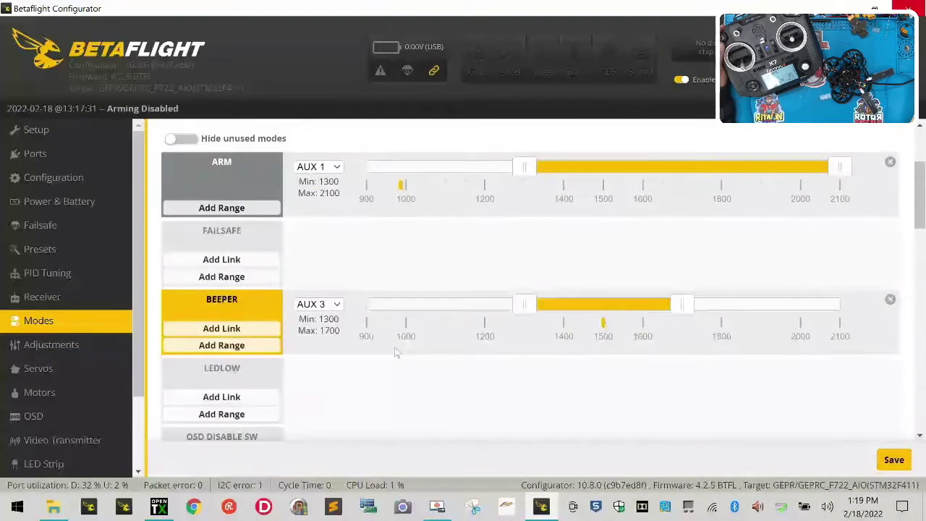
click(244, 280)
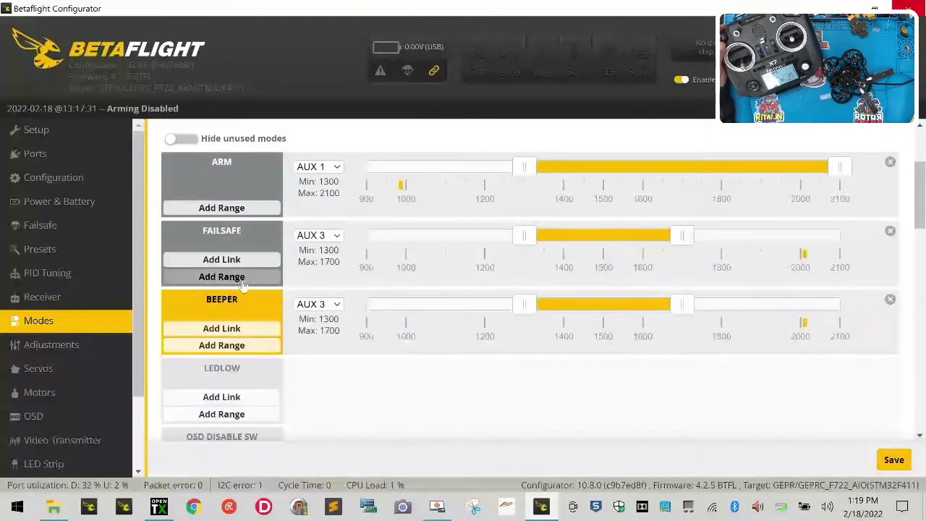
click(890, 230)
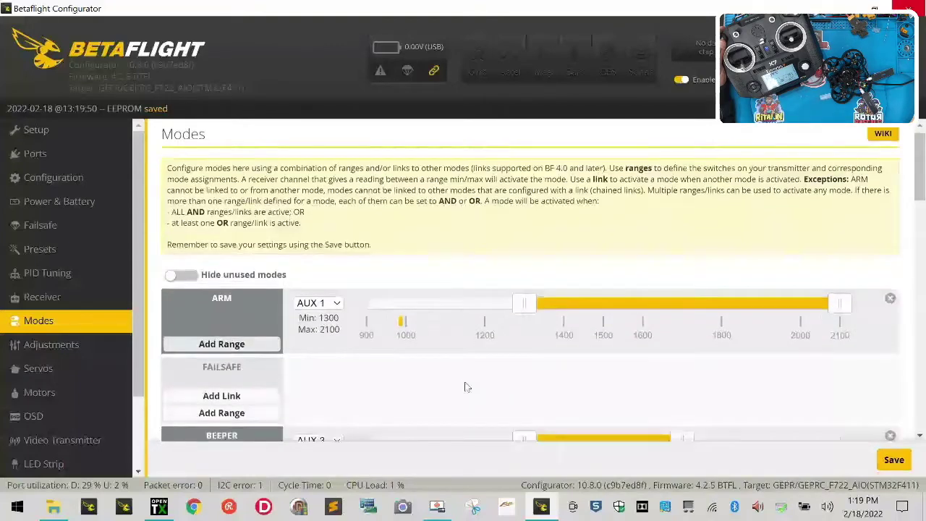
Look through the full list of available modes, the adjustments page and the PID tuning profile settings
scroll(467, 387, down, 4)
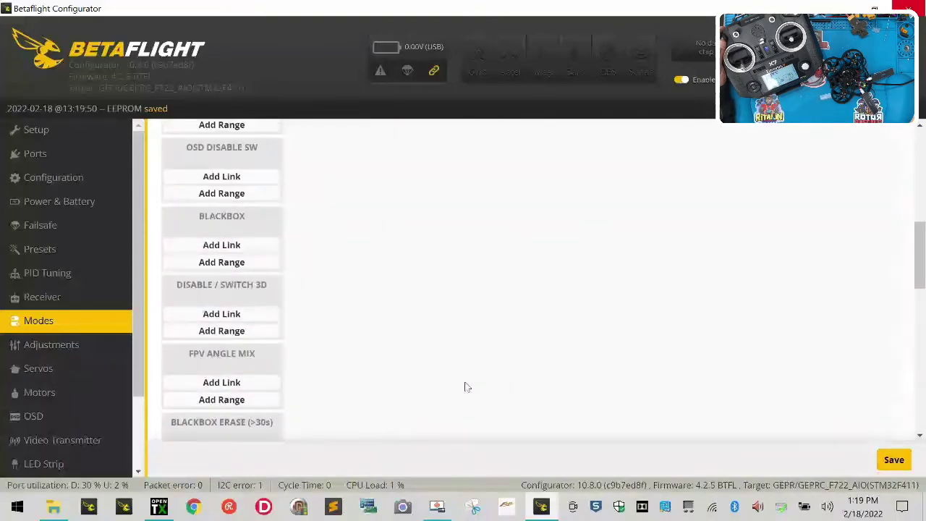
scroll(467, 388, down, 4)
scroll(467, 387, up, 4)
scroll(467, 387, down, 8)
scroll(466, 387, down, 2)
scroll(467, 387, up, 10)
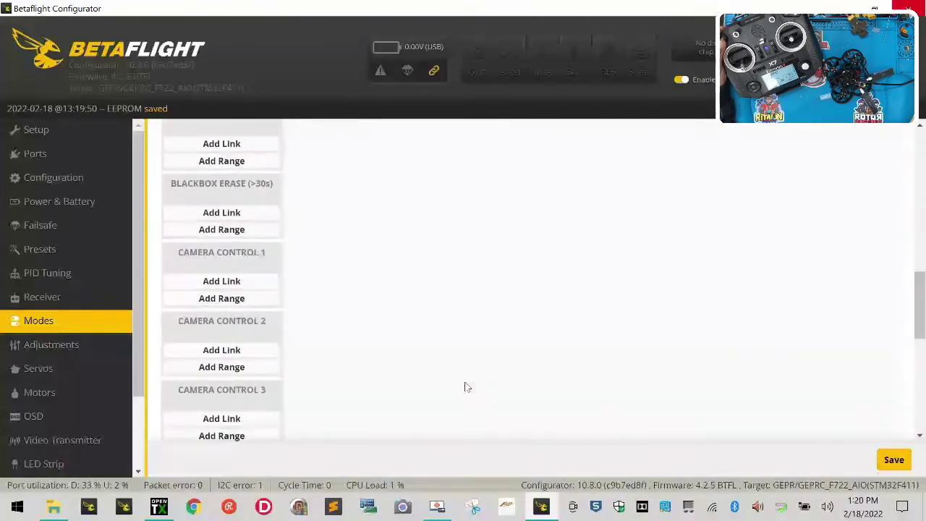
scroll(467, 387, up, 5)
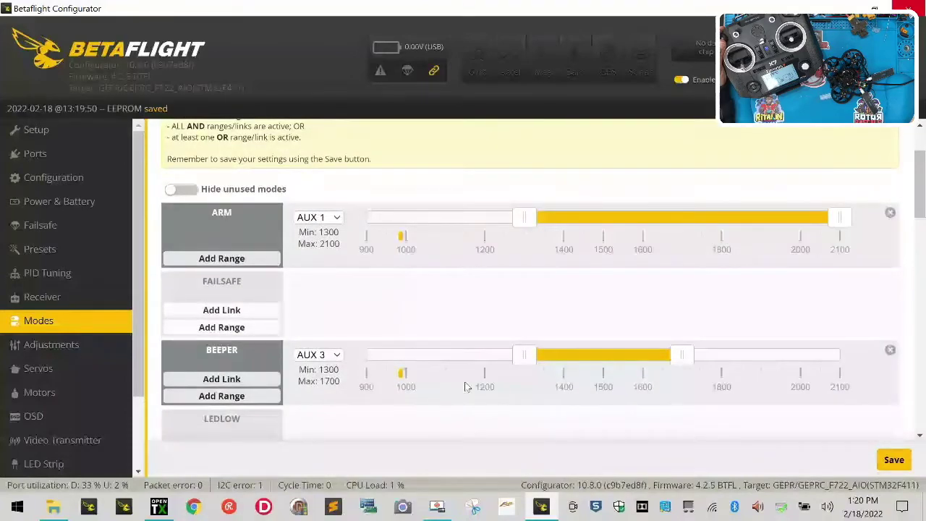
scroll(249, 181, up, 3)
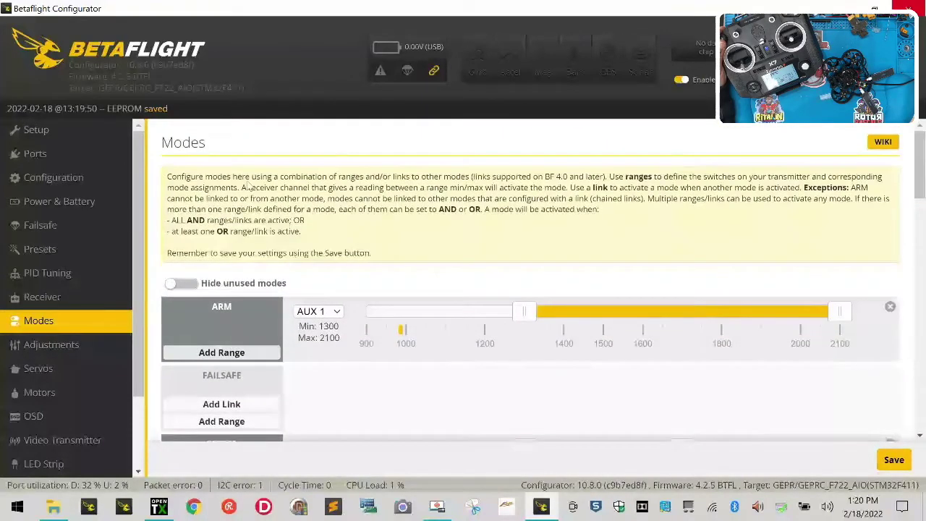
scroll(518, 254, down, 2)
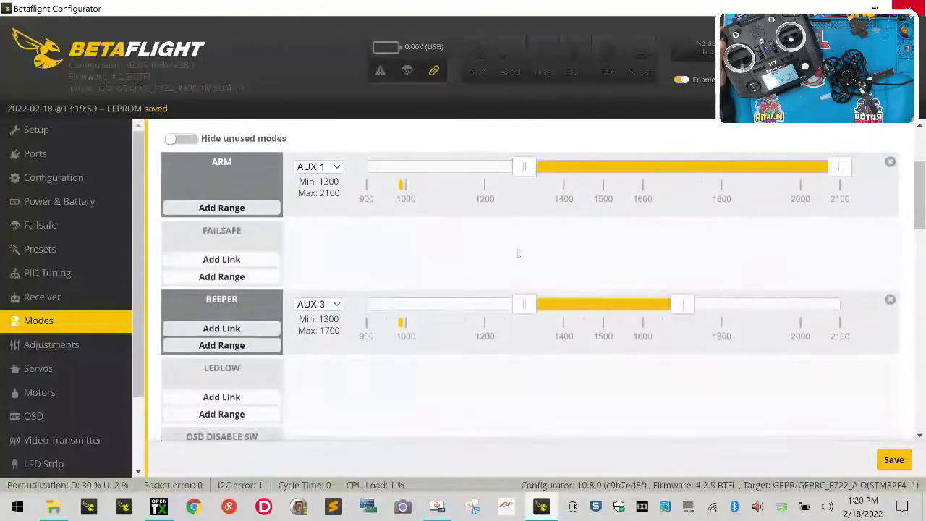
scroll(519, 253, down, 2)
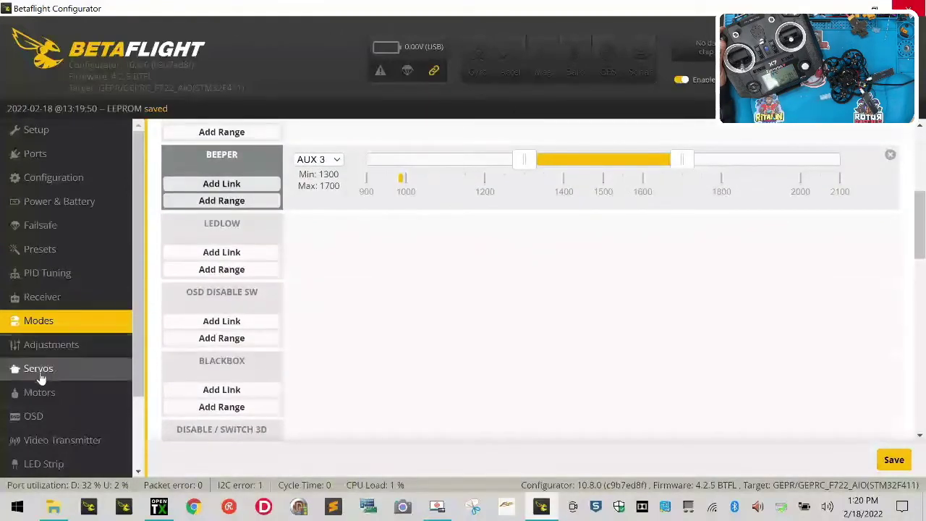
click(62, 349)
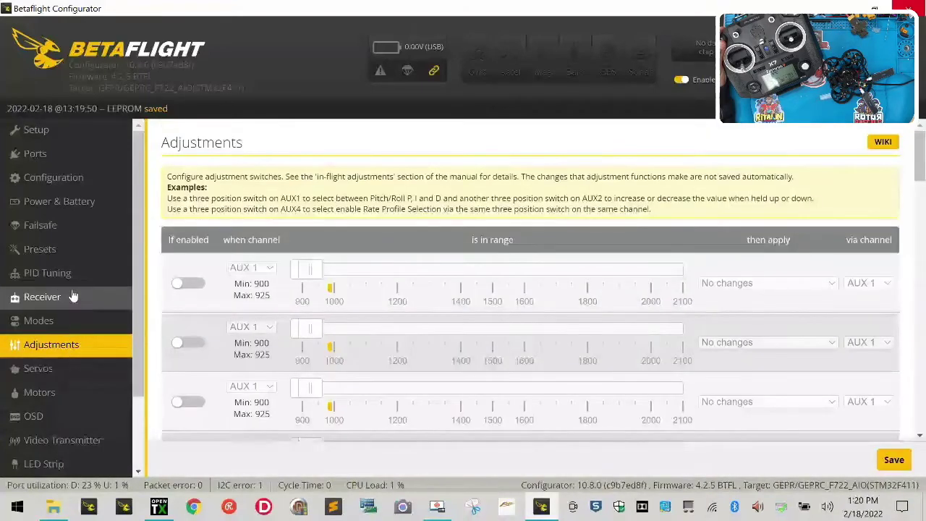
click(75, 272)
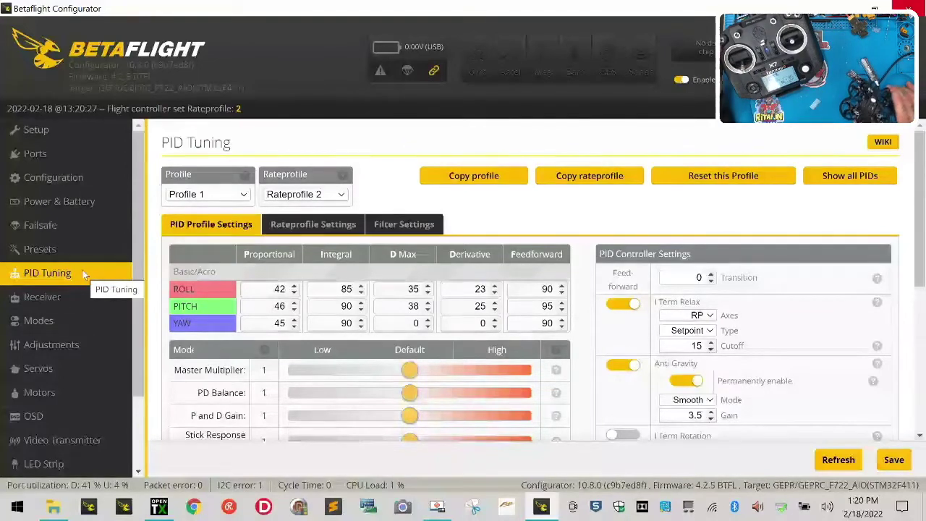
Dismiss the mixer mode warning, turn off 3D mode for the motors, and save and reboot the flight controller
click(42, 394)
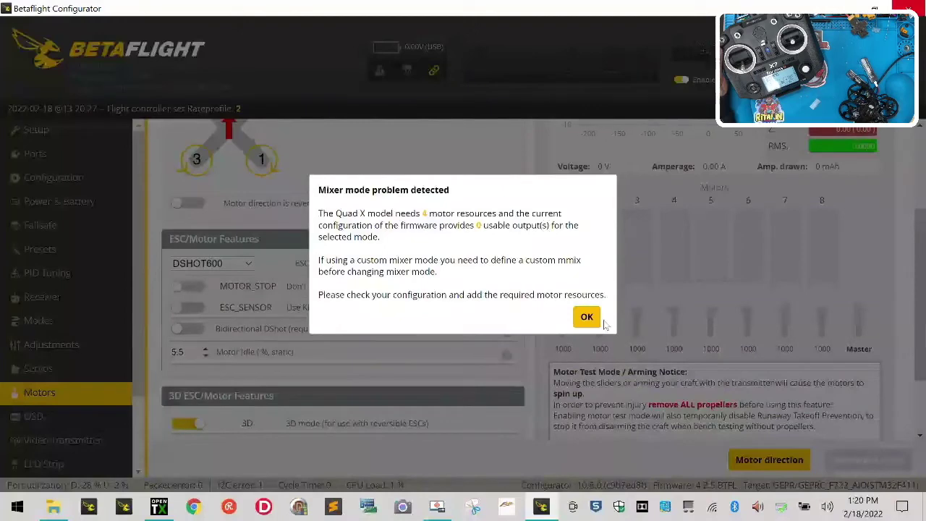
click(592, 320)
scroll(595, 322, down, 3)
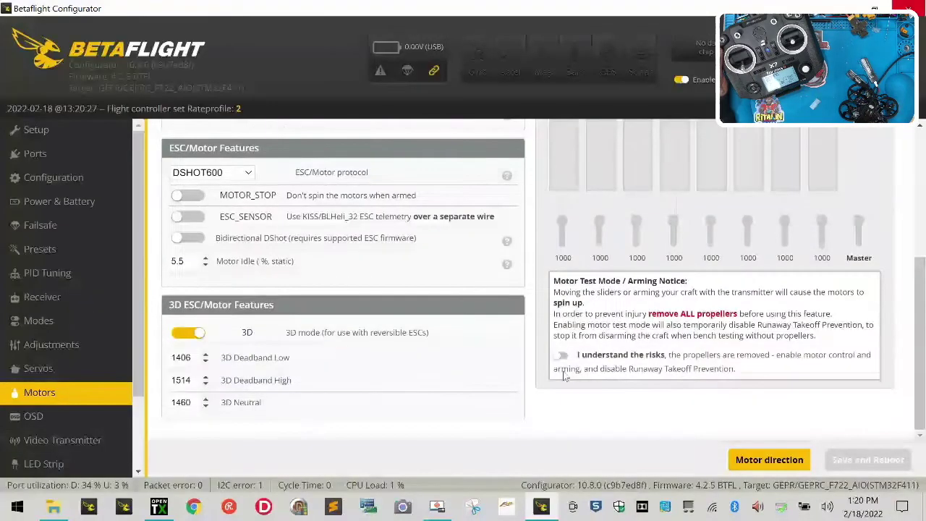
click(190, 333)
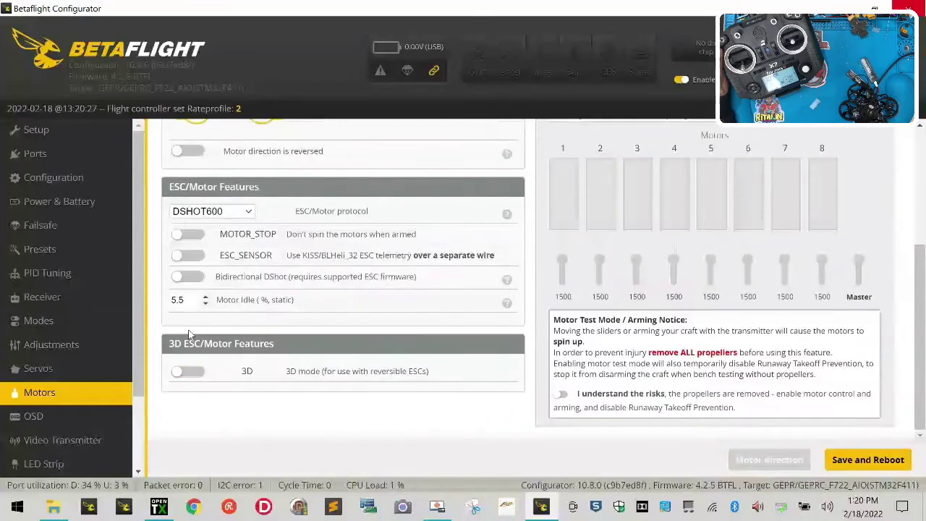
click(869, 460)
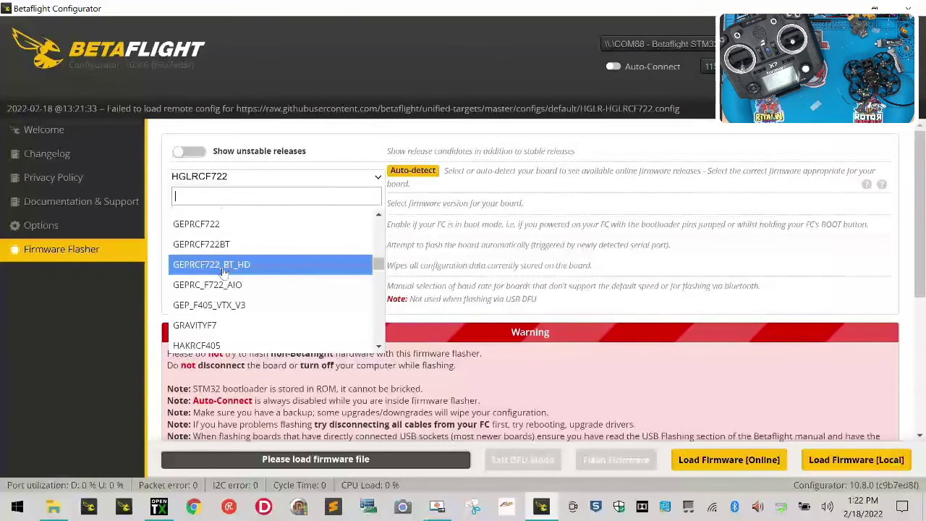
Select the MATEKF411 target with firmware 4.2.11, disable No reboot sequence, enable Full chip erase, and load the online firmware
scroll(362, 311, down, 5)
scroll(309, 317, down, 15)
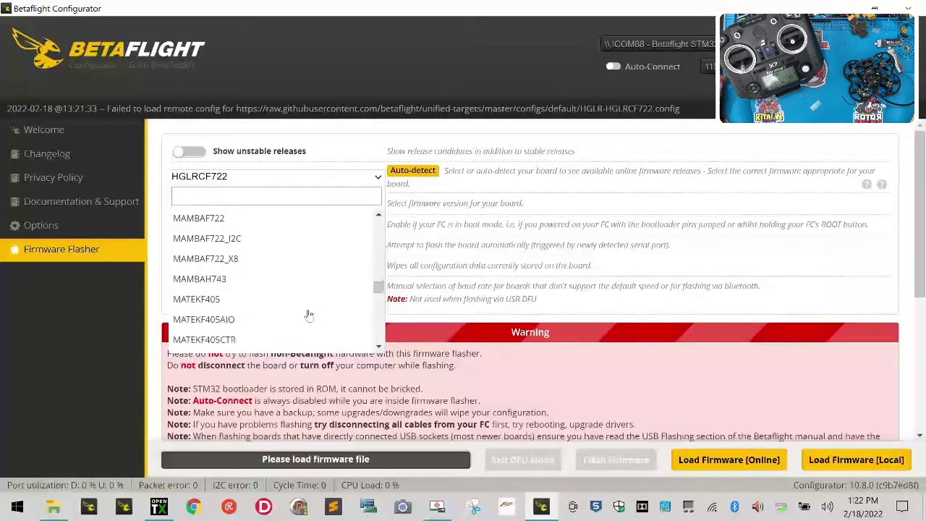
scroll(286, 325, down, 2)
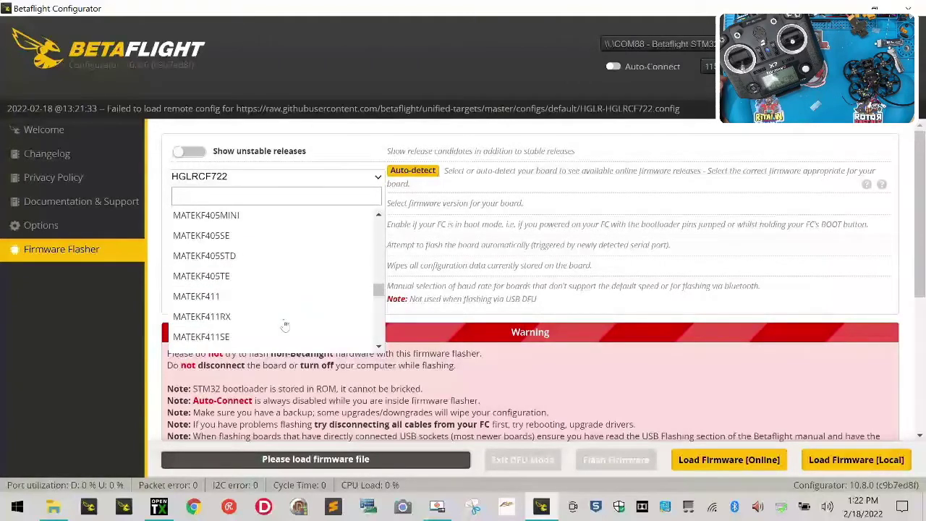
click(287, 301)
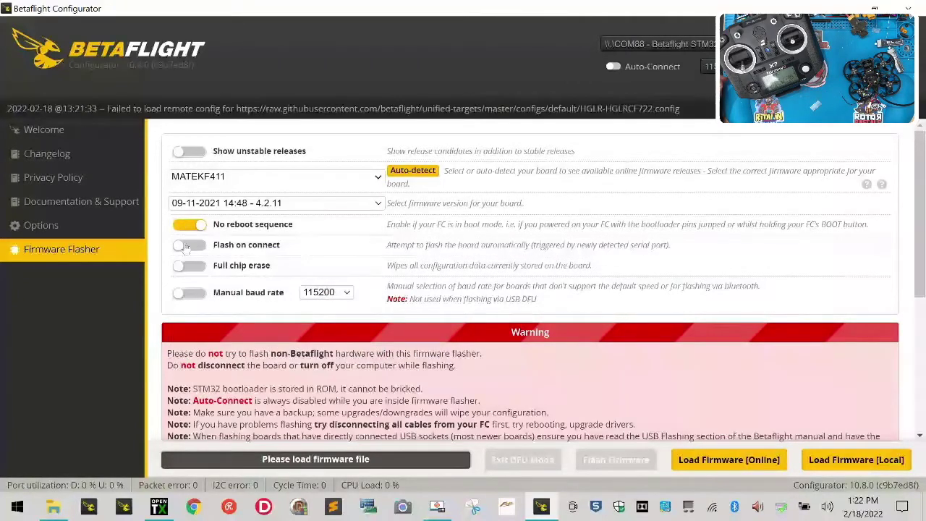
click(190, 225)
click(190, 245)
click(750, 463)
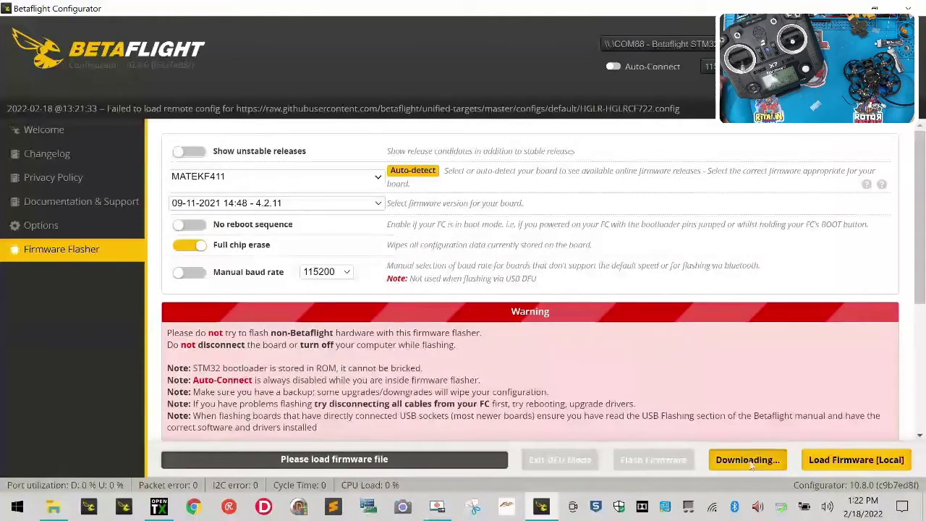
Flash the loaded MATEKF411 firmware to the board, continuing despite the firmware mismatch
scroll(621, 378, down, 2)
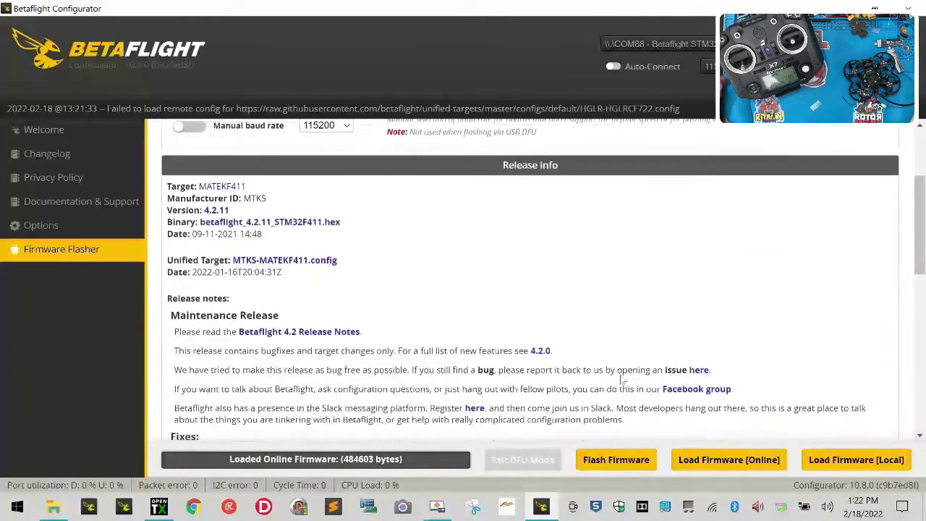
scroll(621, 378, down, 1)
click(616, 459)
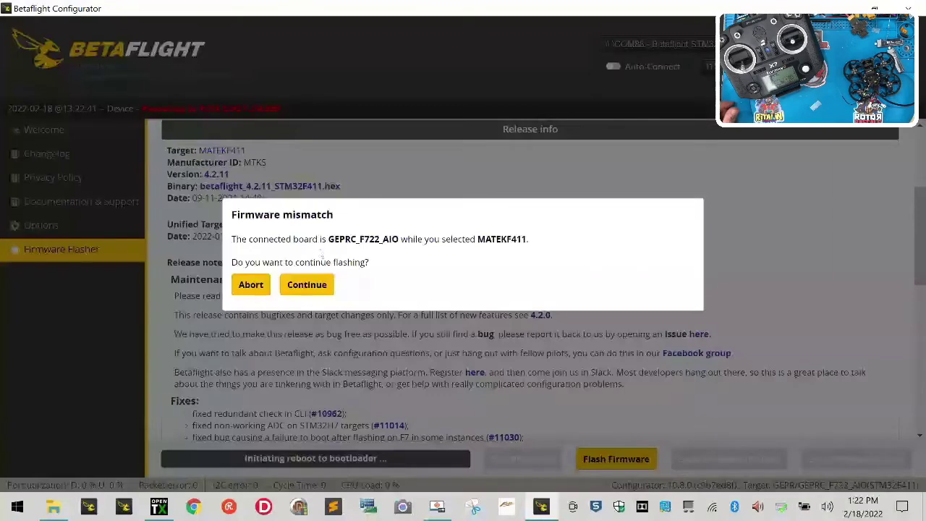
click(316, 286)
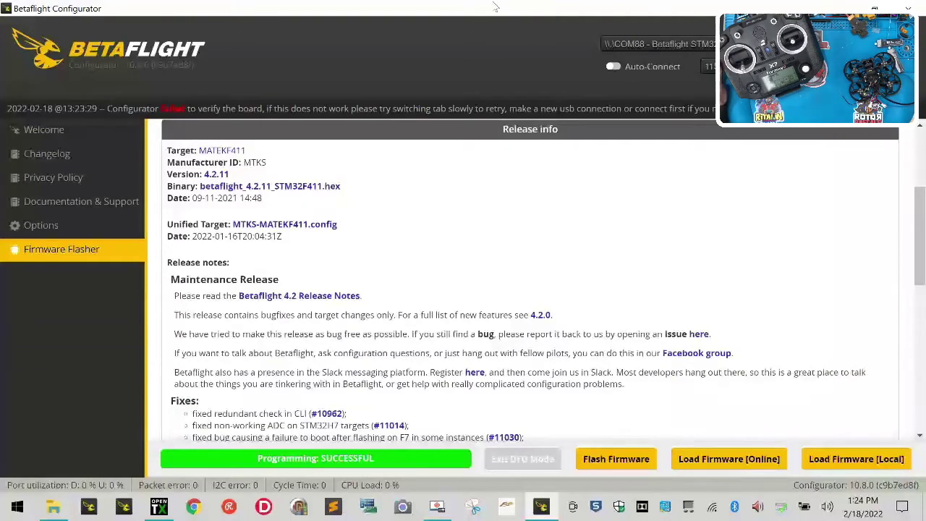
Restore down the configurator window, apply the board's custom defaults, and dismiss the configuration problems warning
double_click(498, 7)
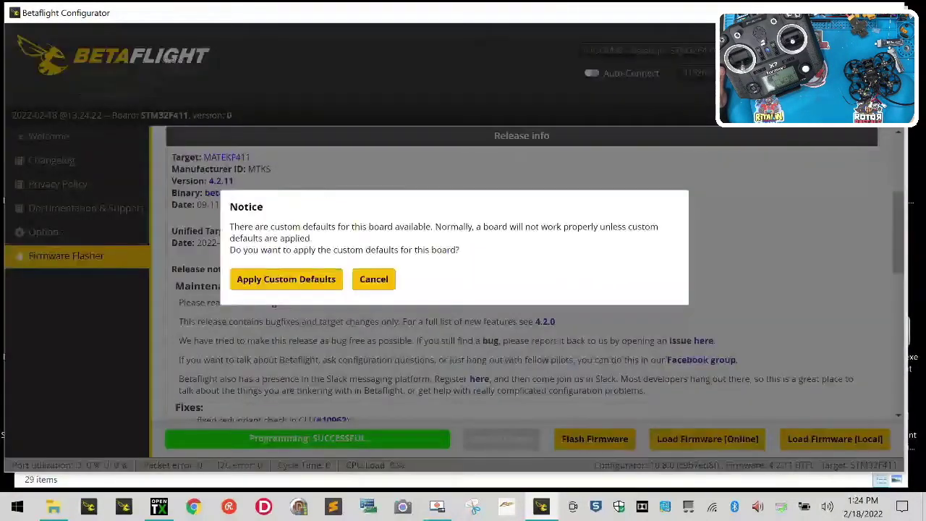
click(302, 280)
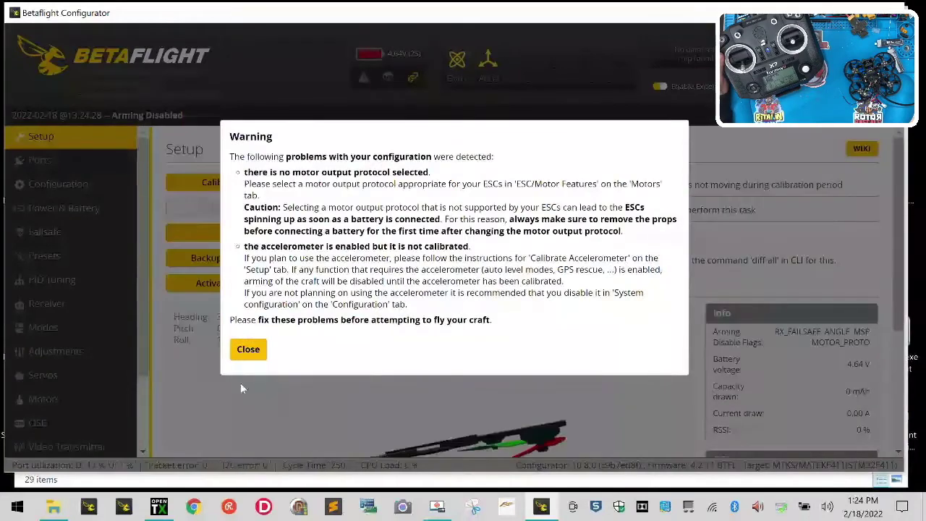
click(249, 348)
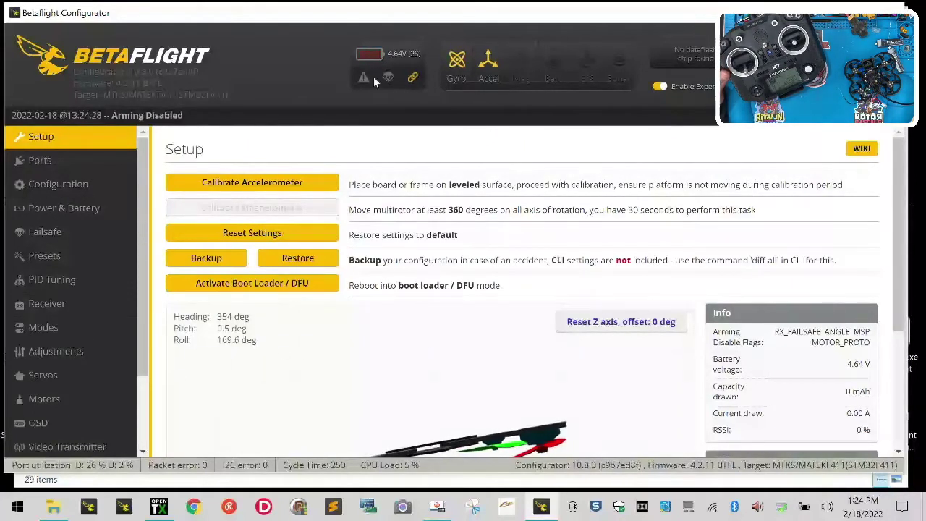
Reset the Z axis of the model preview and calibrate the accelerometer, repeating both once
click(633, 324)
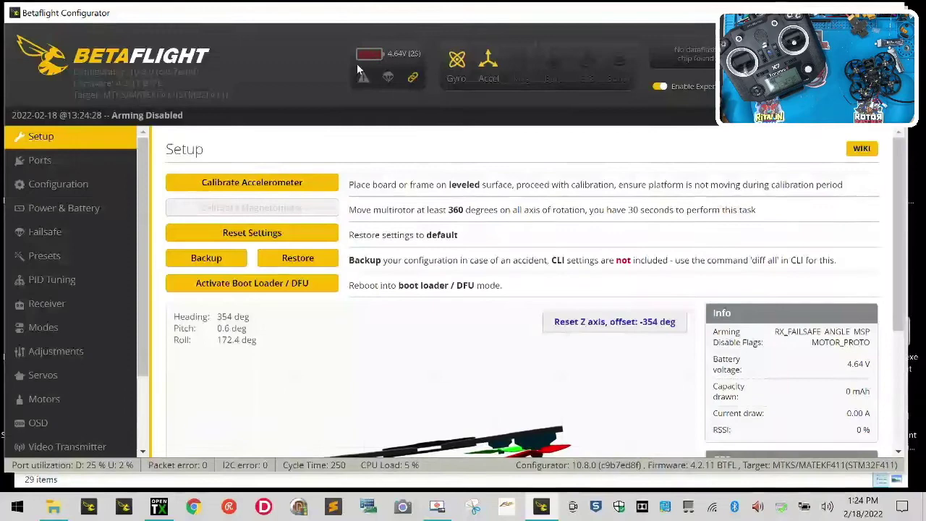
click(279, 181)
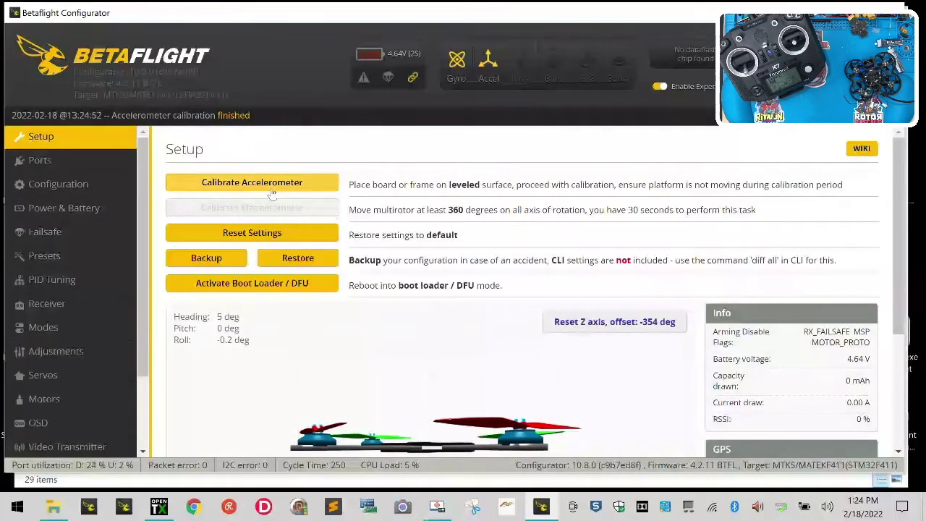
click(608, 320)
click(245, 182)
scroll(638, 388, down, 3)
scroll(638, 388, up, 3)
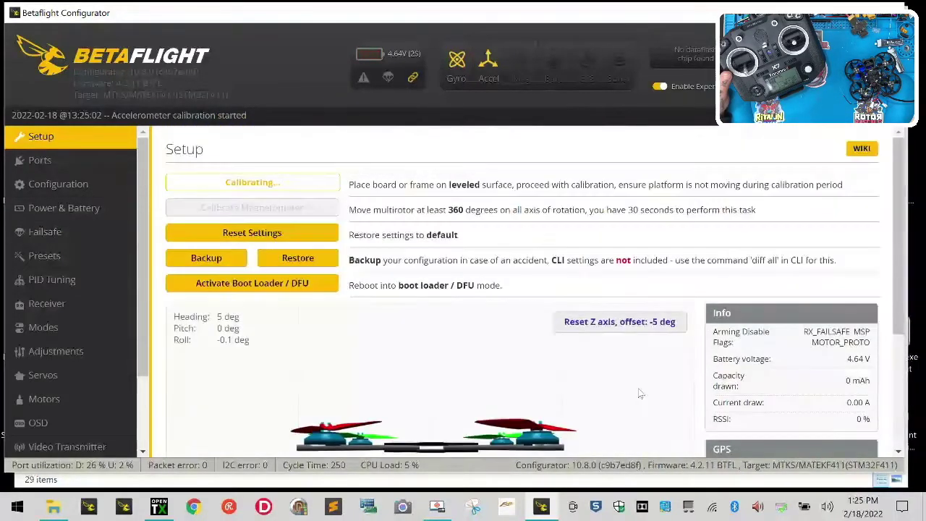
Check the serial ports, disable the SOFTSERIAL and AIRMODE features, save and reboot, and dismiss the motor protocol warning
click(42, 160)
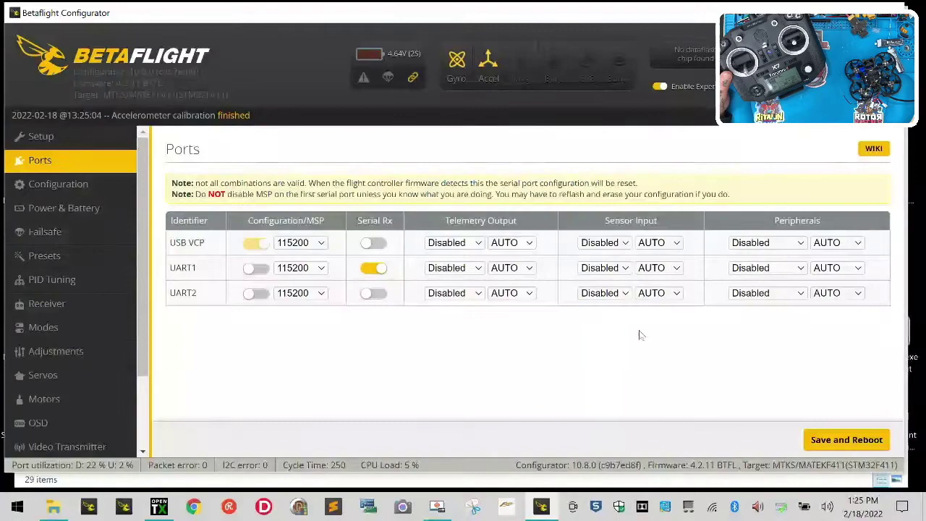
click(45, 188)
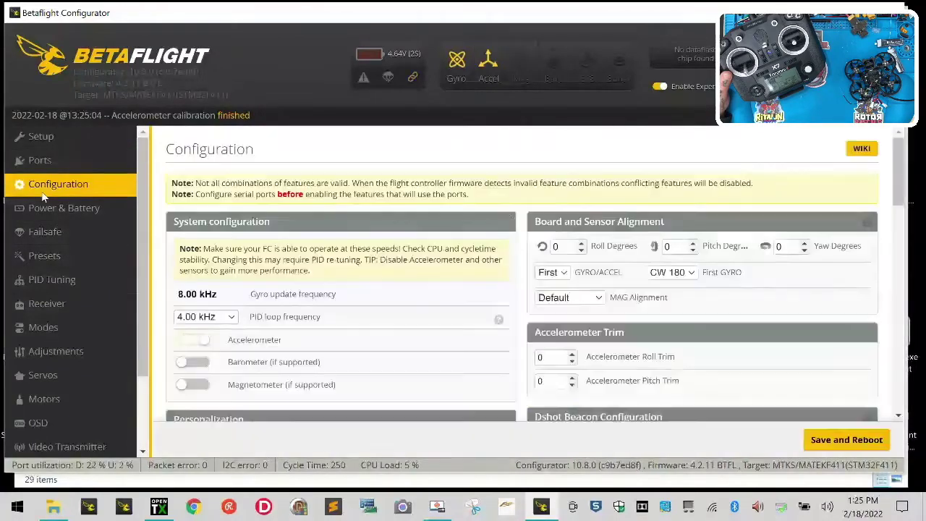
scroll(509, 374, down, 4)
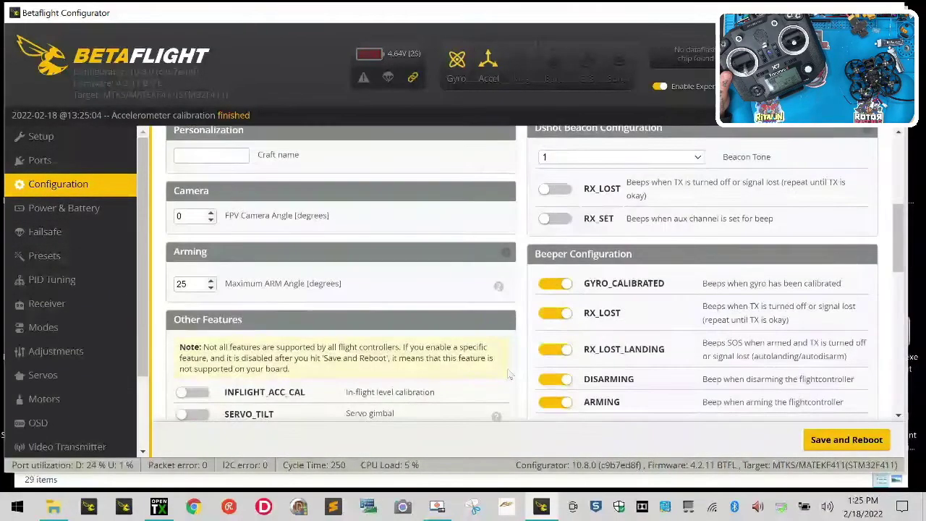
scroll(509, 374, down, 5)
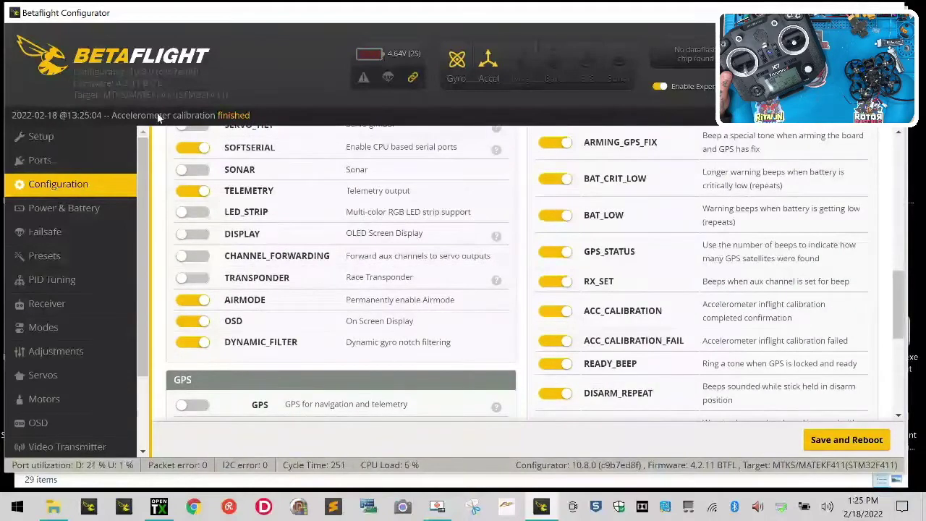
click(195, 149)
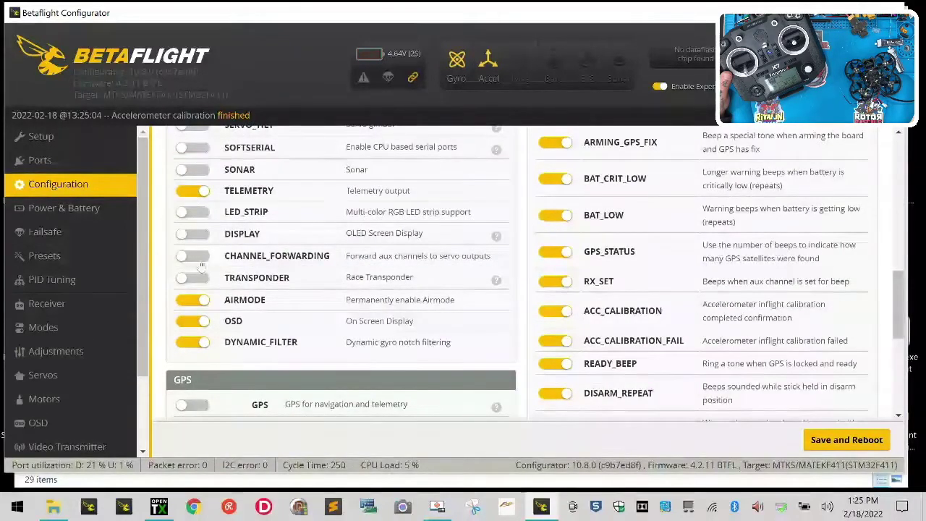
click(194, 301)
scroll(612, 360, down, 2)
scroll(612, 360, up, 4)
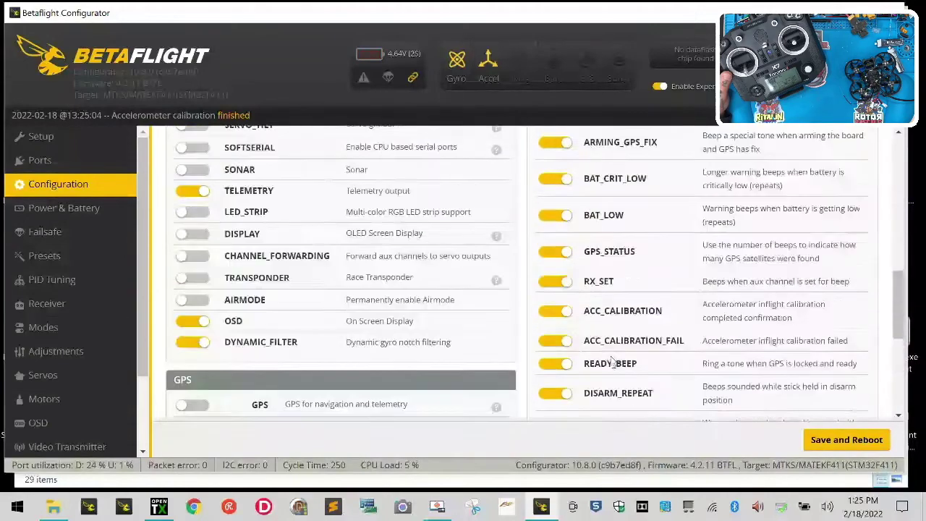
scroll(568, 360, up, 6)
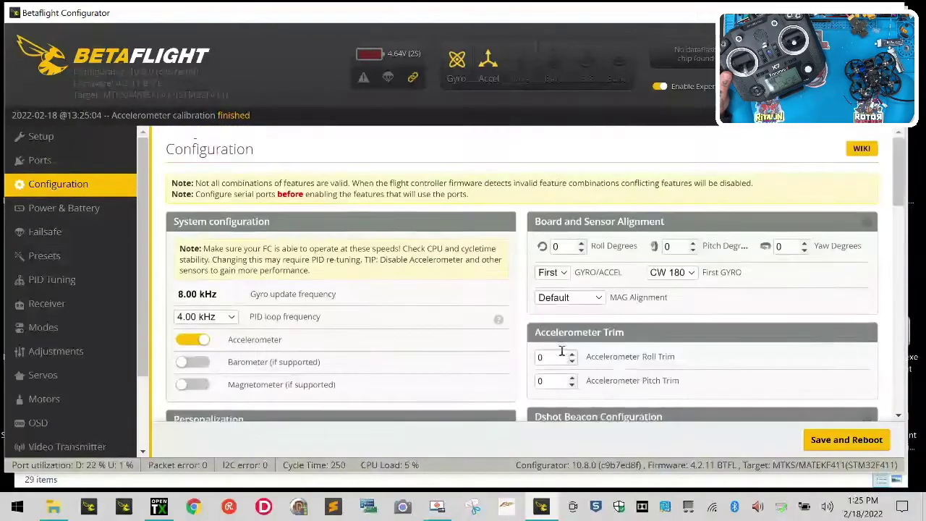
click(844, 440)
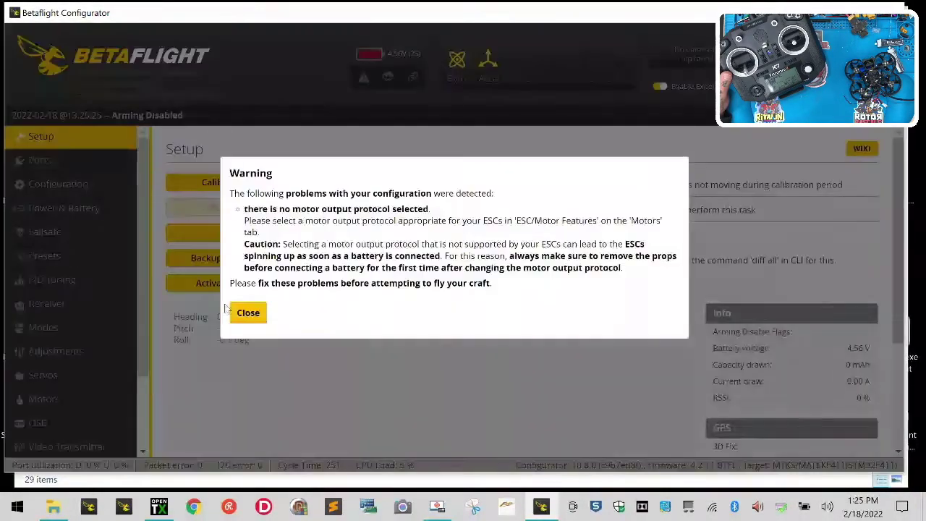
click(256, 312)
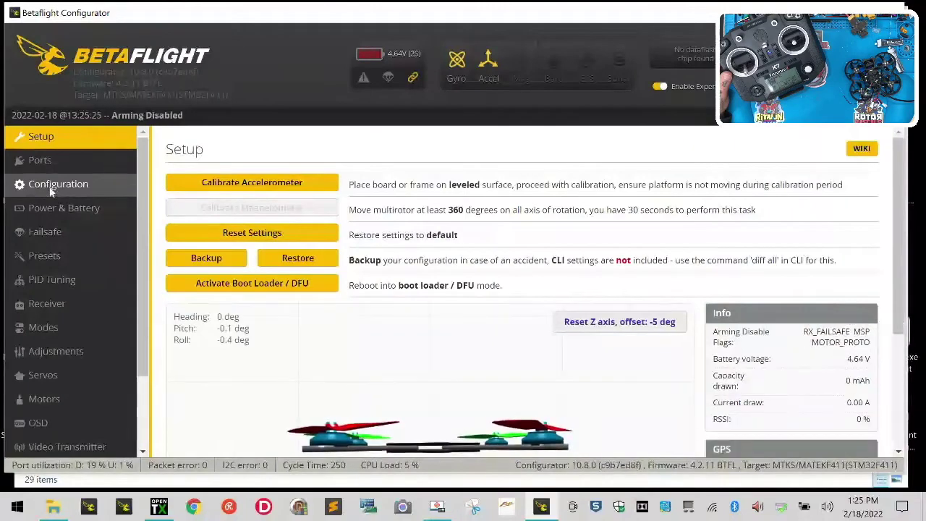
Review the board's general configuration and receiver settings, and check whether the channel bars respond to the transmitter
click(54, 186)
scroll(173, 290, down, 3)
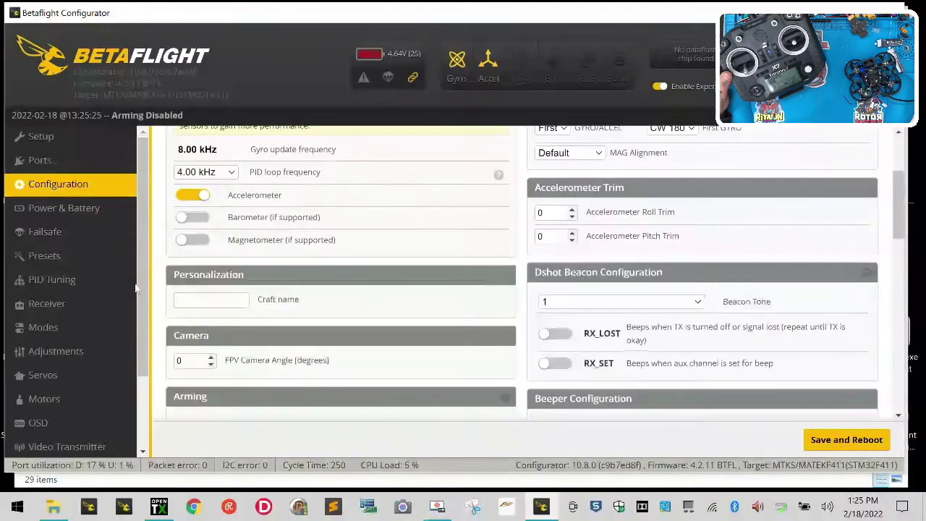
click(47, 209)
click(47, 304)
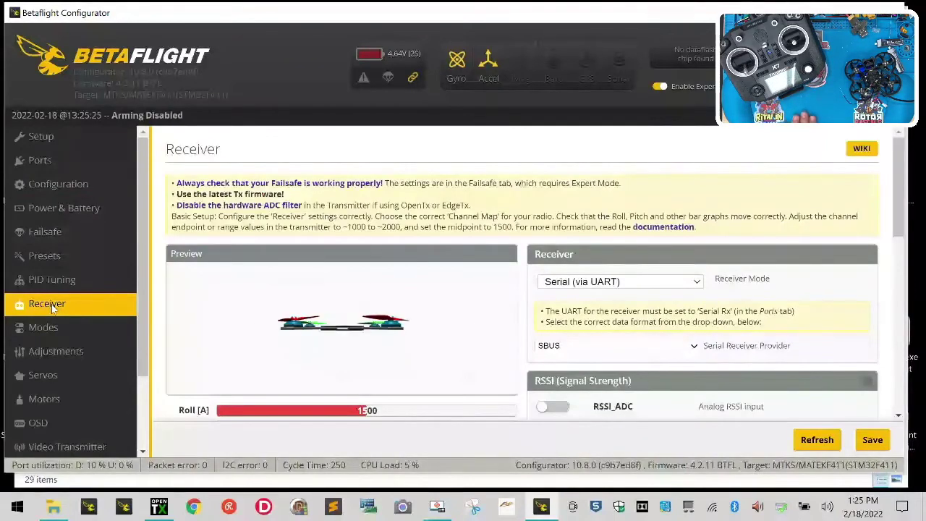
scroll(845, 209, down, 5)
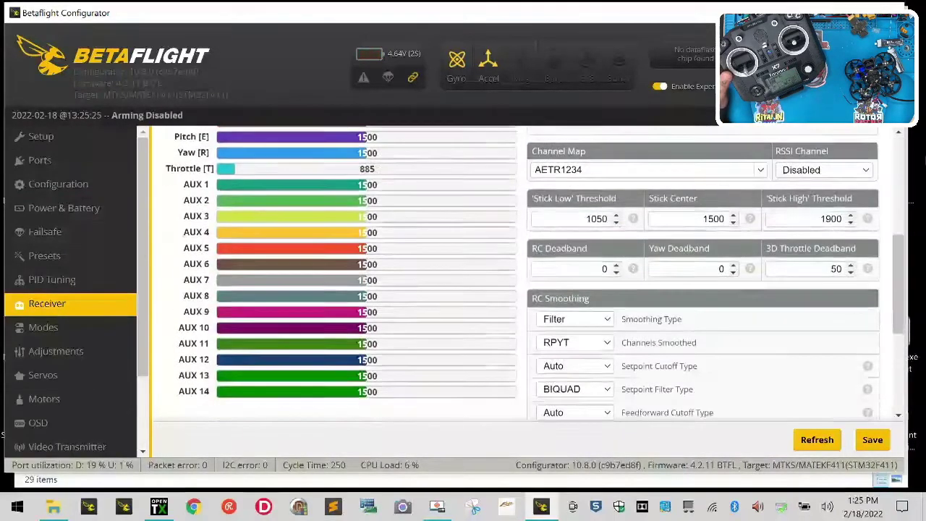
scroll(719, 209, up, 5)
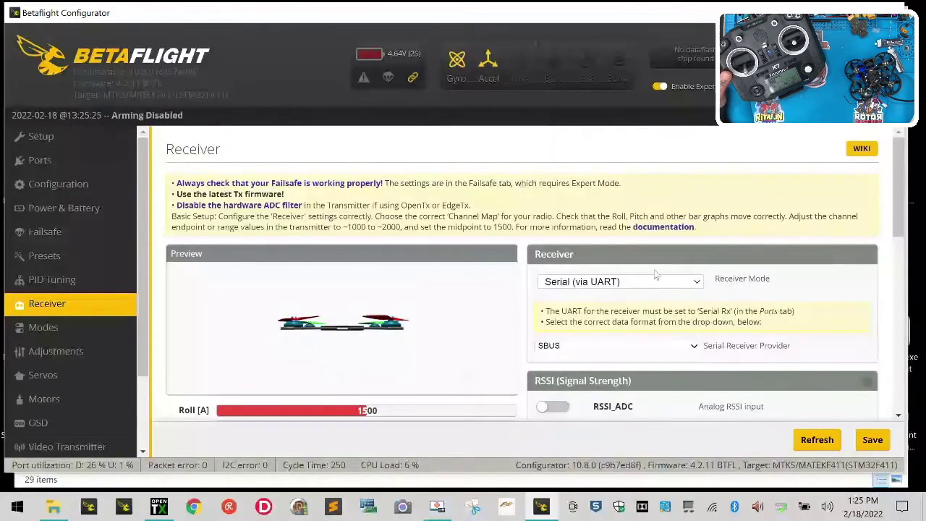
scroll(586, 373, down, 5)
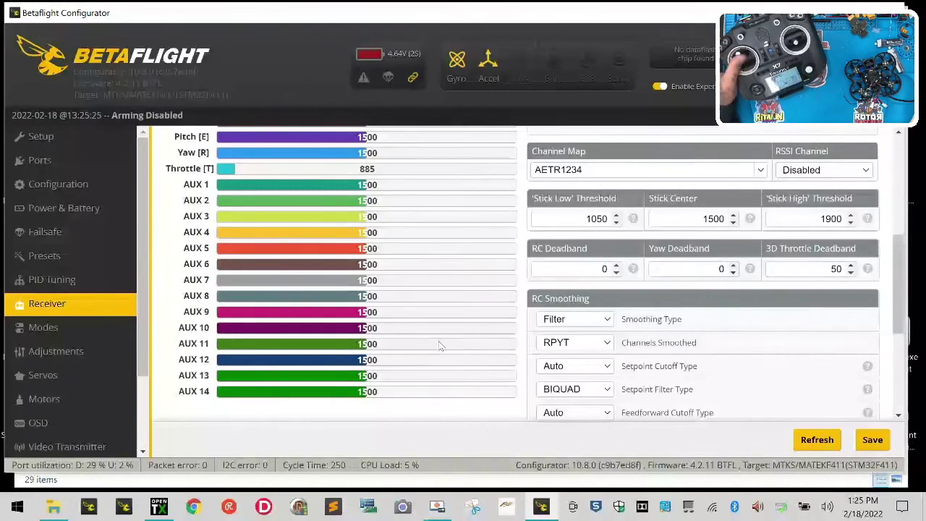
scroll(440, 351, up, 5)
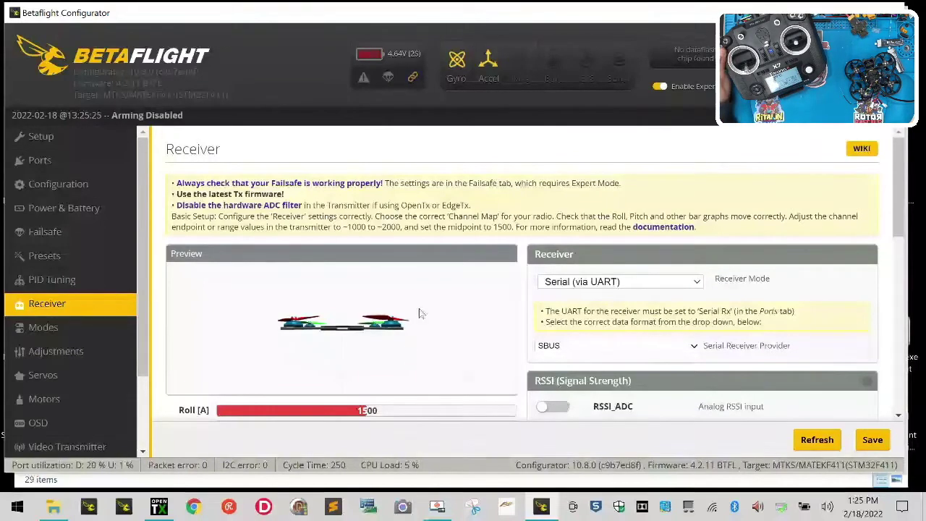
Move Serial Rx from UART1 to UART2, save and reboot, and dismiss the motor protocol warning
click(40, 160)
click(373, 268)
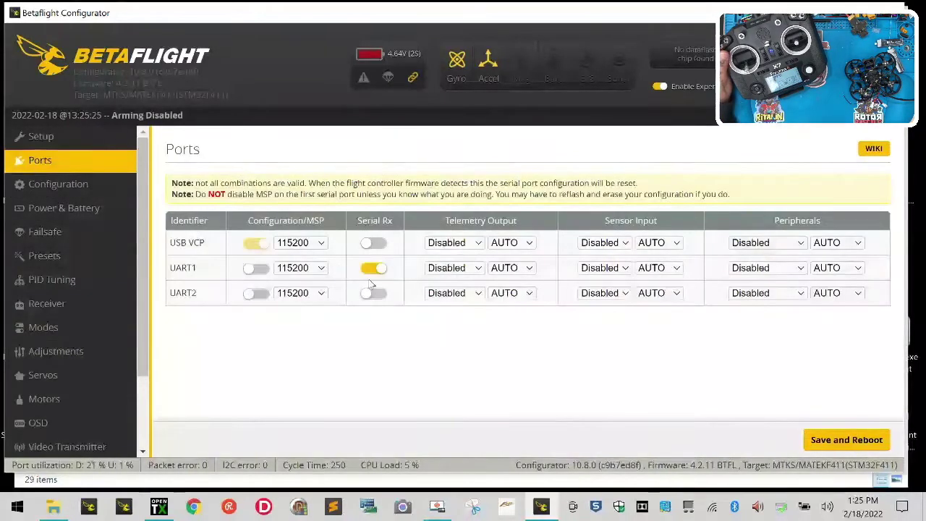
click(374, 293)
click(375, 268)
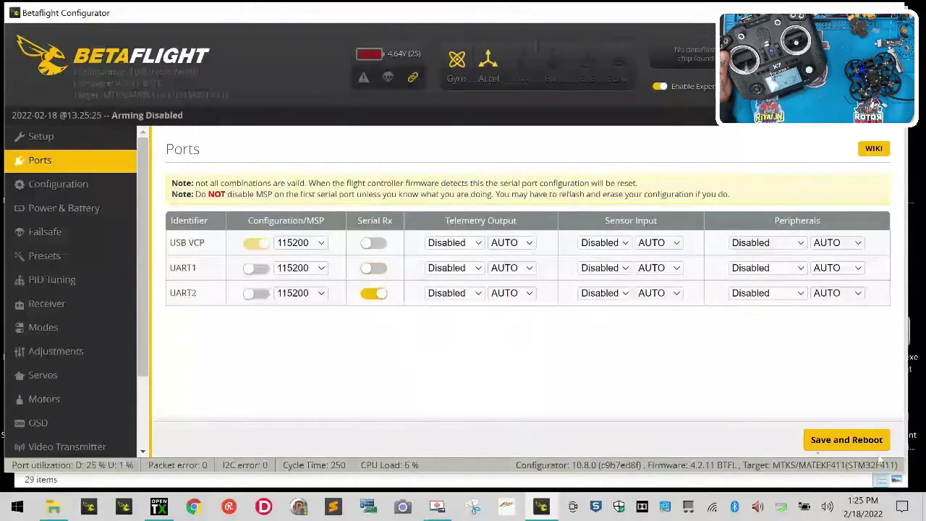
click(857, 440)
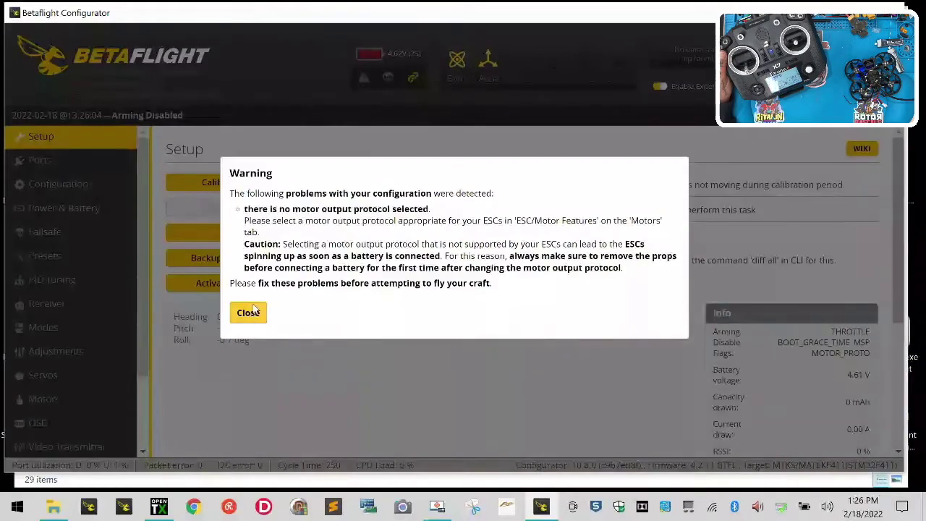
click(248, 312)
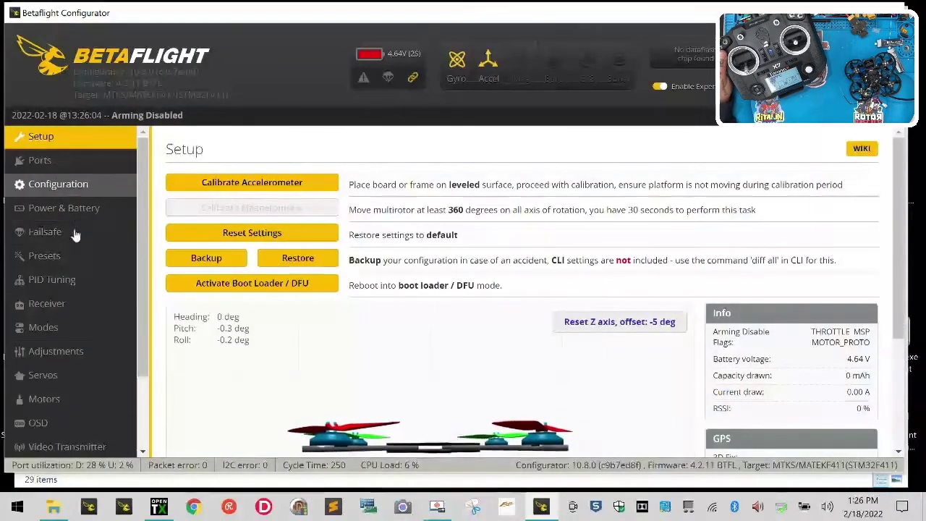
Set the receiver channel map to TAER1234 and save the receiver settings
click(67, 304)
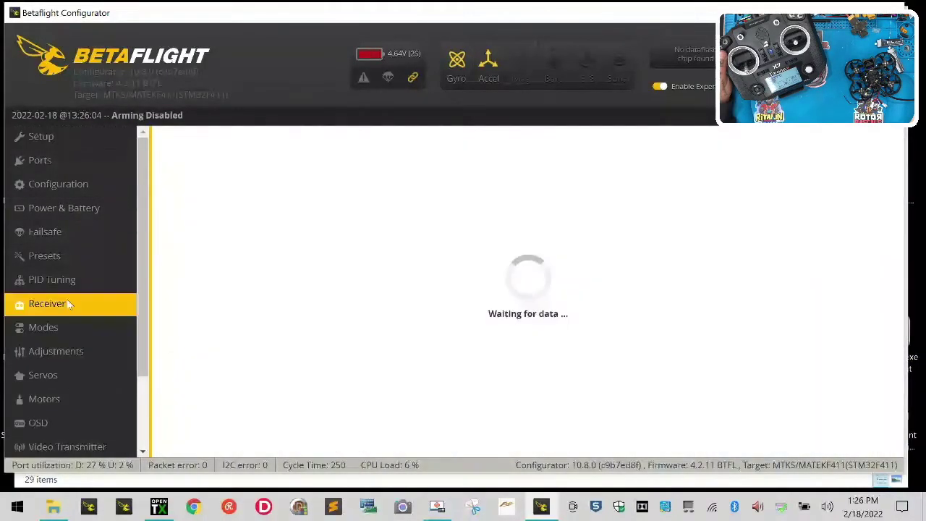
scroll(297, 322, down, 4)
scroll(297, 322, up, 2)
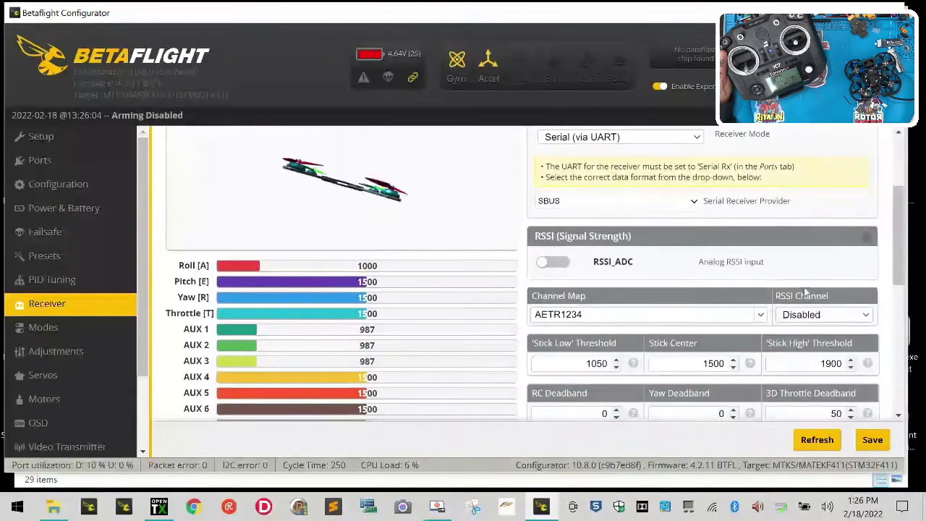
click(699, 317)
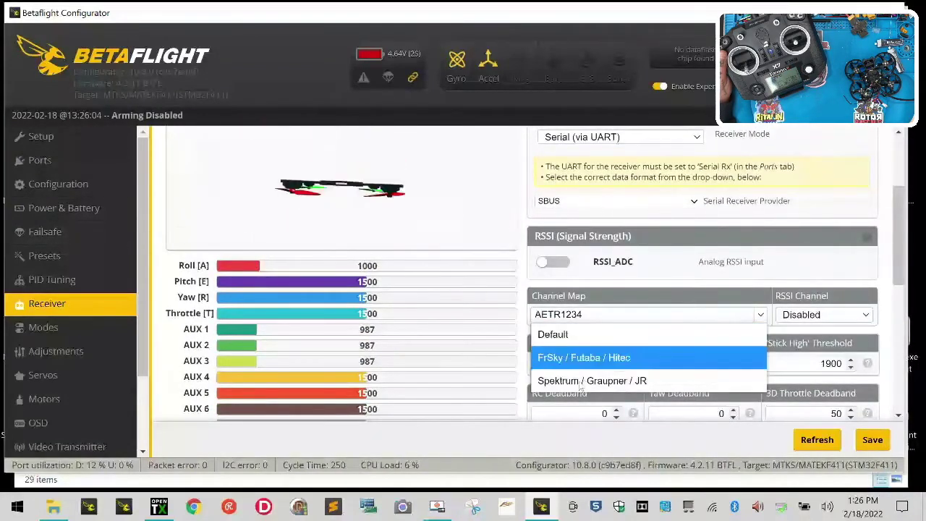
click(688, 357)
click(872, 440)
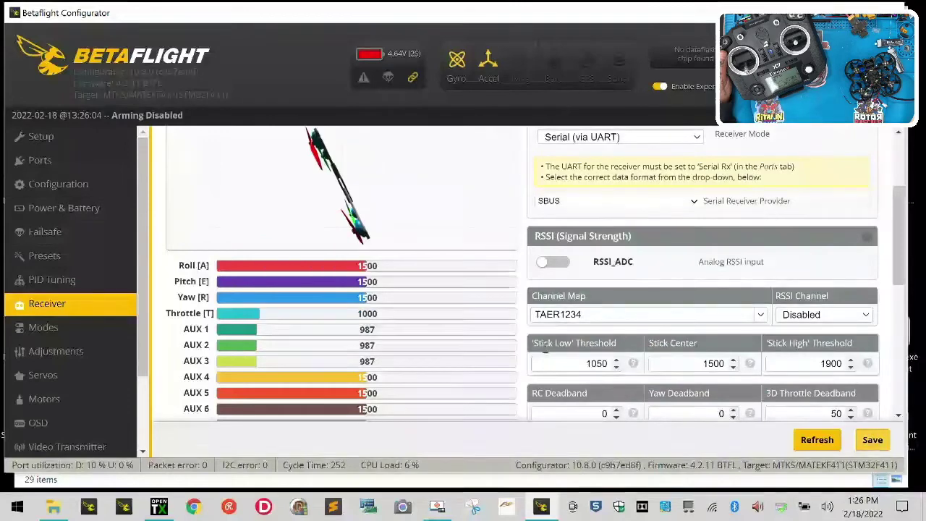
Add an ARM mode range on AUX 1 from 1300 to 2100
click(61, 329)
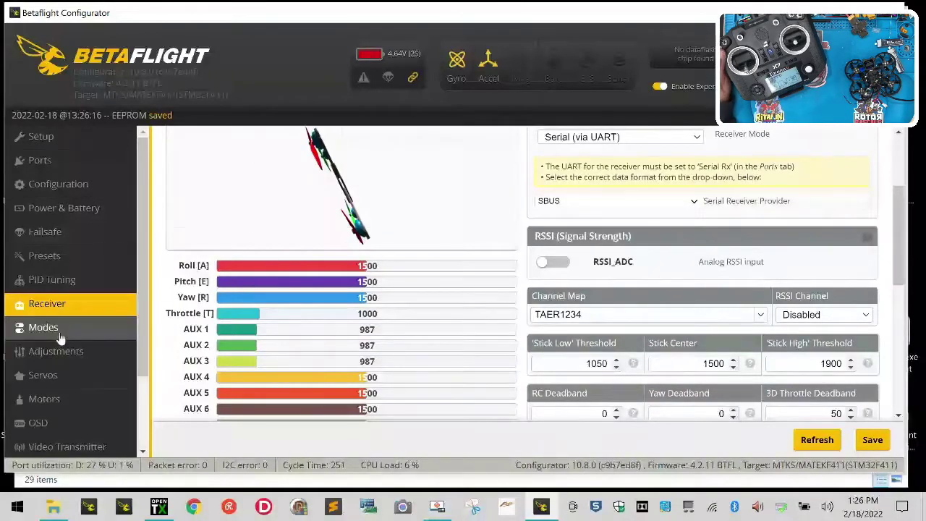
click(225, 360)
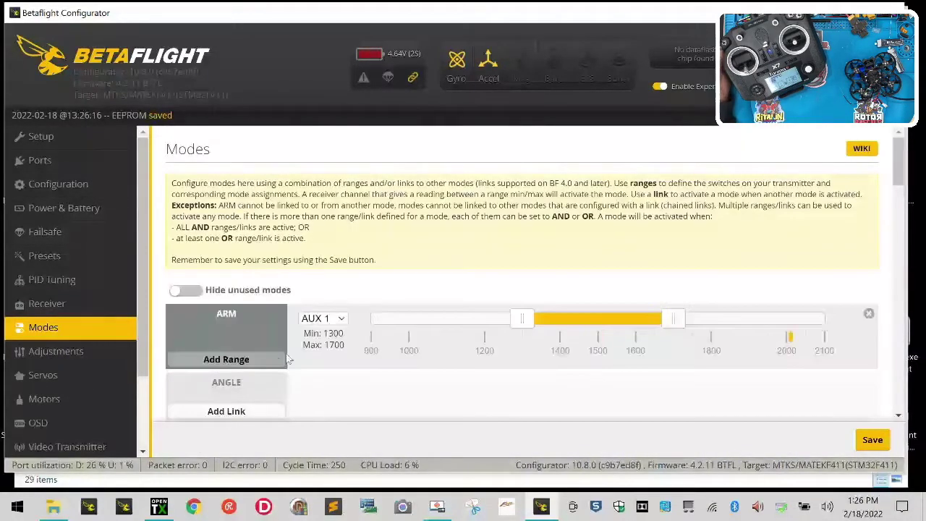
drag(676, 320, 824, 319)
Add ANGLE and HORIZON mode ranges on AUX 2, with ANGLE at 1300 to 1700 and HORIZON at 1700 to 2100
scroll(342, 347, down, 2)
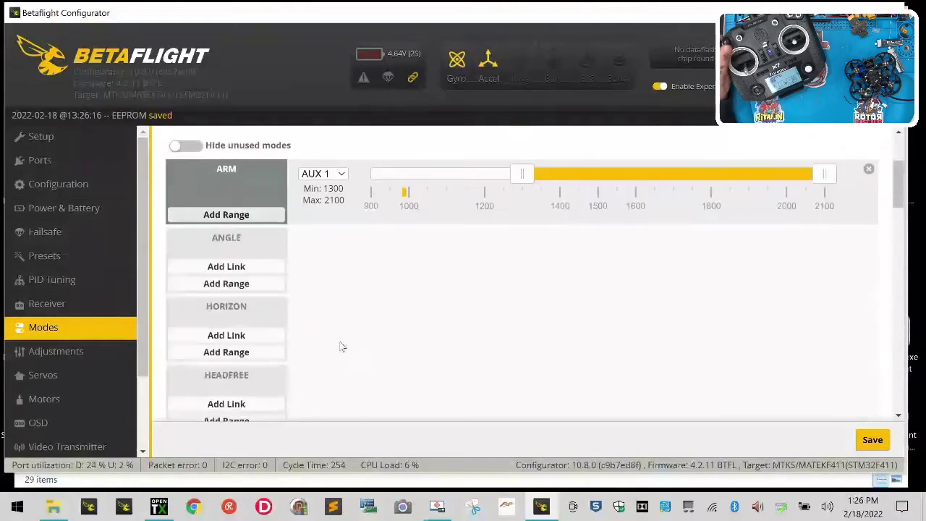
click(225, 284)
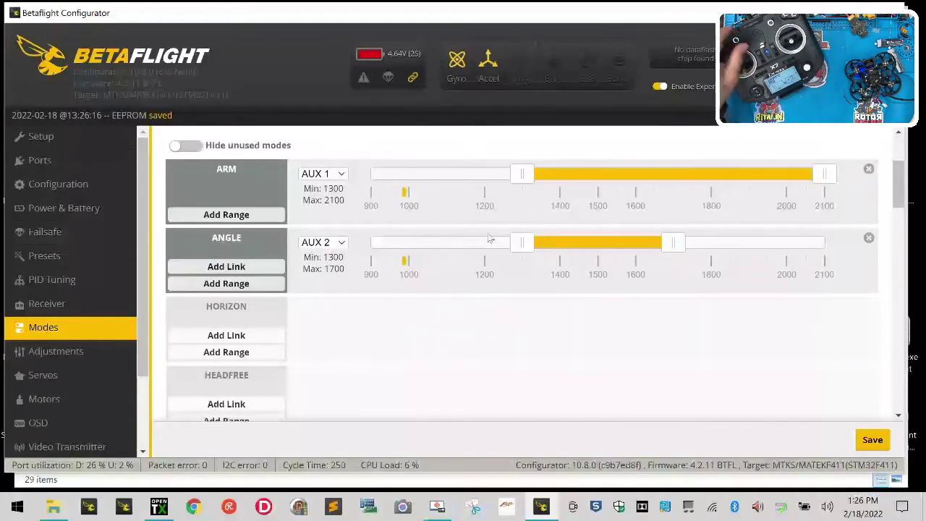
click(239, 353)
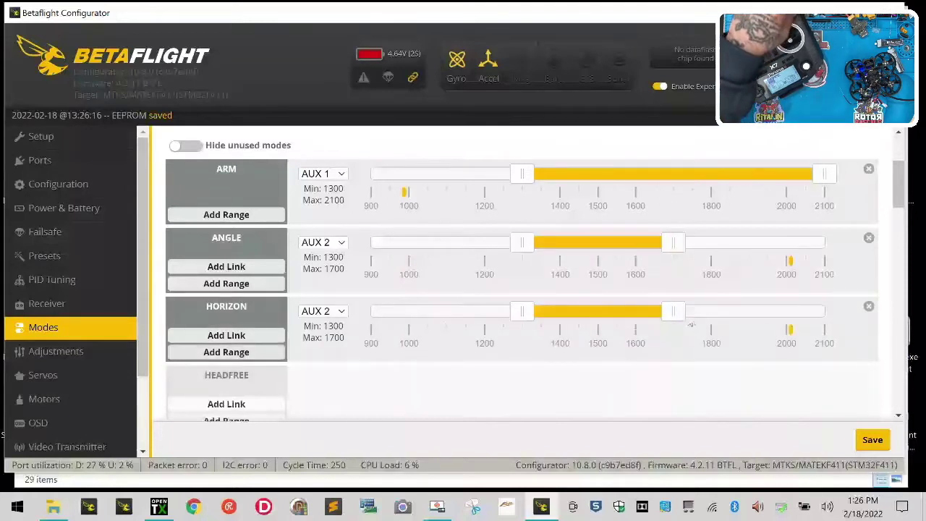
Add FAILSAFE and BEEPER mode ranges on AUX 3, with FAILSAFE at 1700 to 2100 and BEEPER at 1300 to 2100
scroll(490, 319, down, 2)
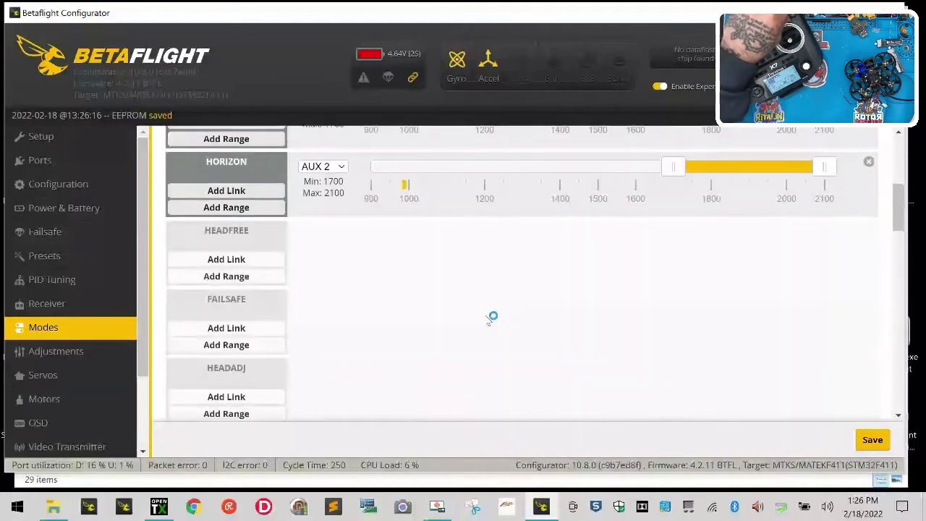
click(218, 345)
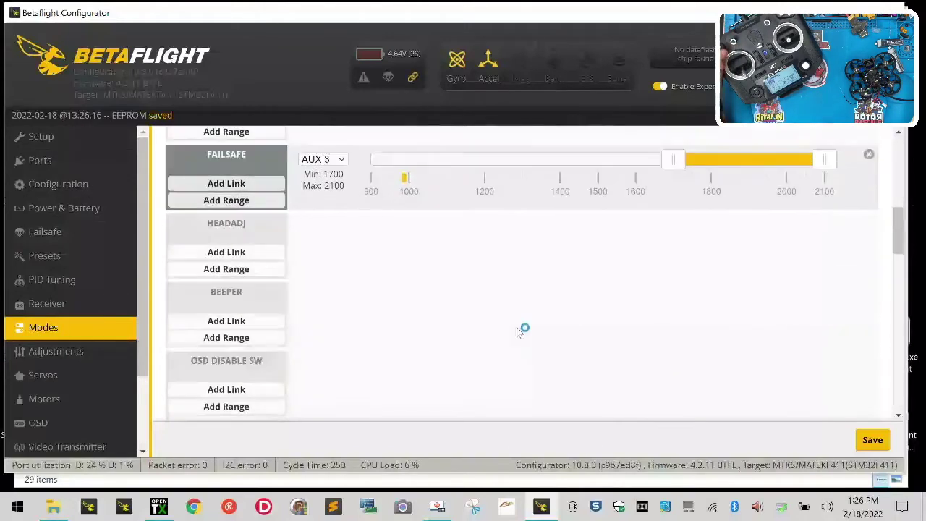
click(227, 337)
drag(671, 302, 825, 299)
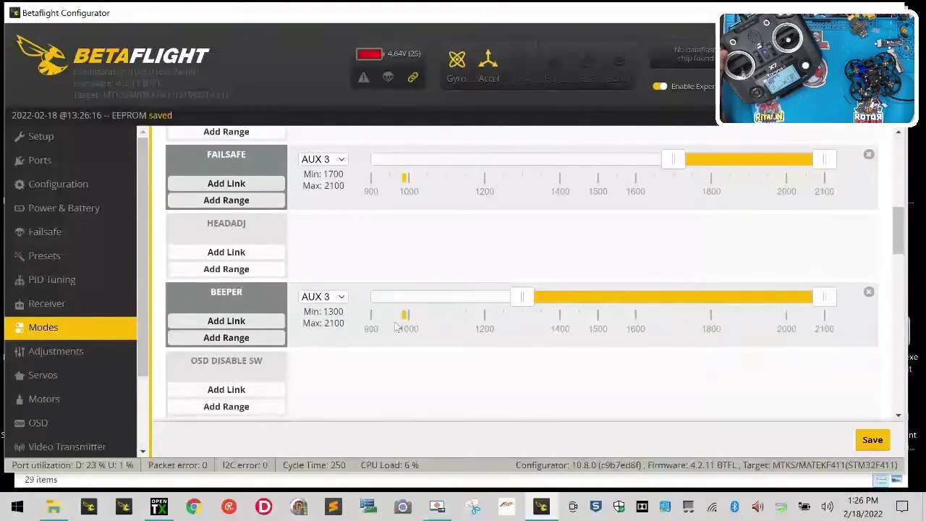
Add an AIR MODE range on AUX 2 from 900 to 1300 and save the modes
scroll(397, 327, down, 2)
scroll(397, 327, down, 2)
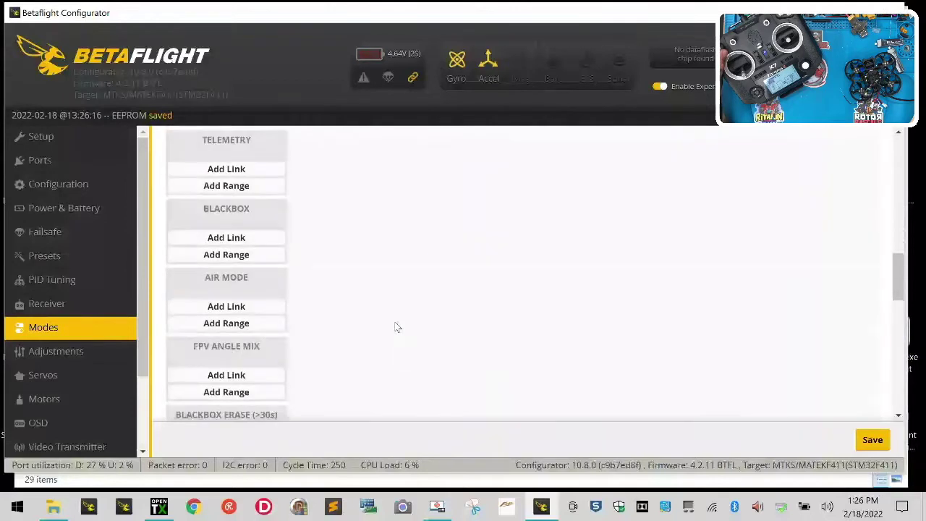
click(246, 328)
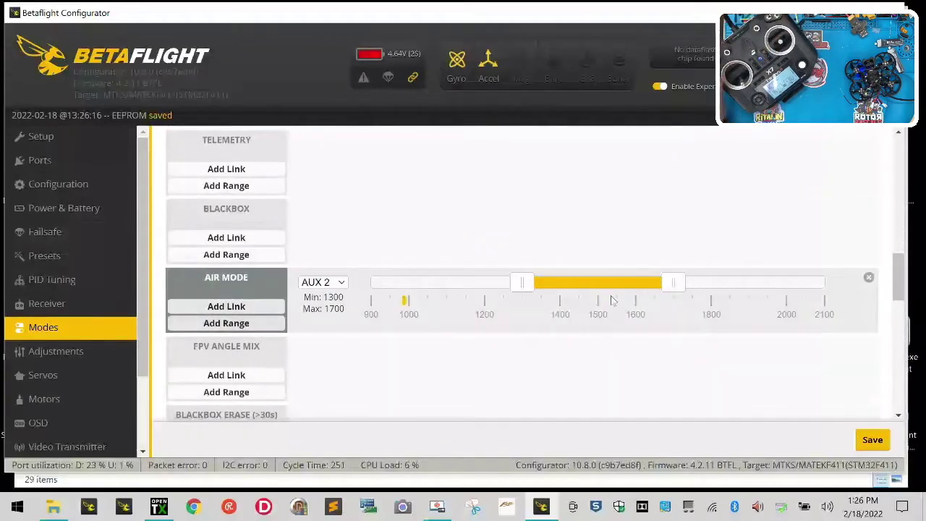
scroll(341, 291, down, 4)
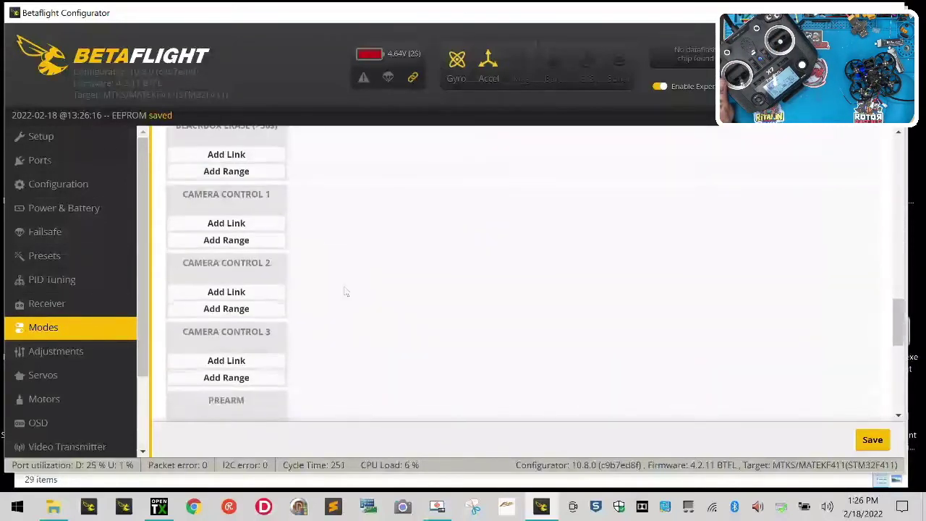
click(878, 440)
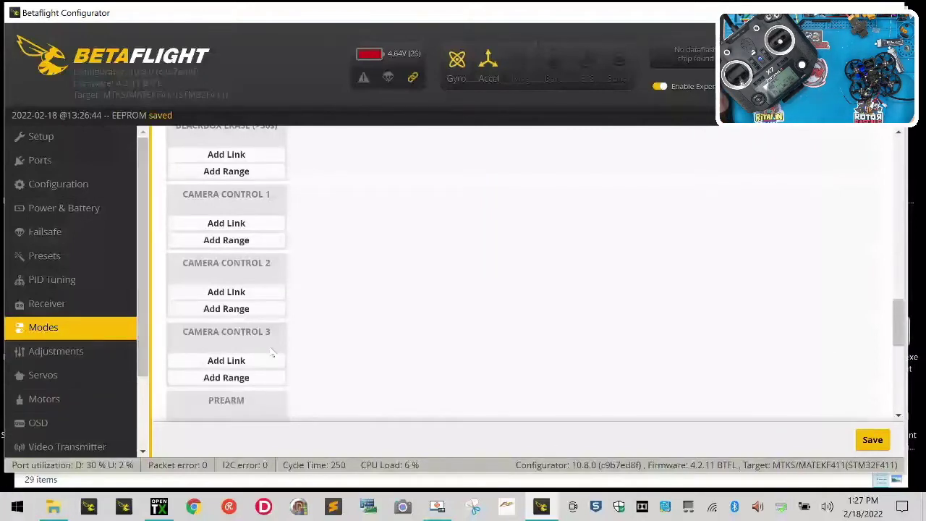
Review the full list of modes and check the assigned switch ranges
scroll(273, 354, down, 2)
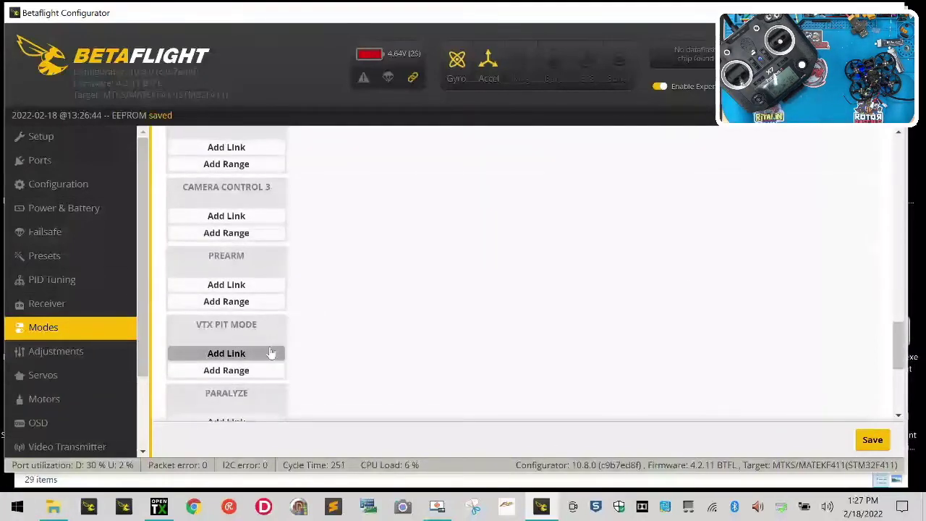
scroll(195, 423, down, 3)
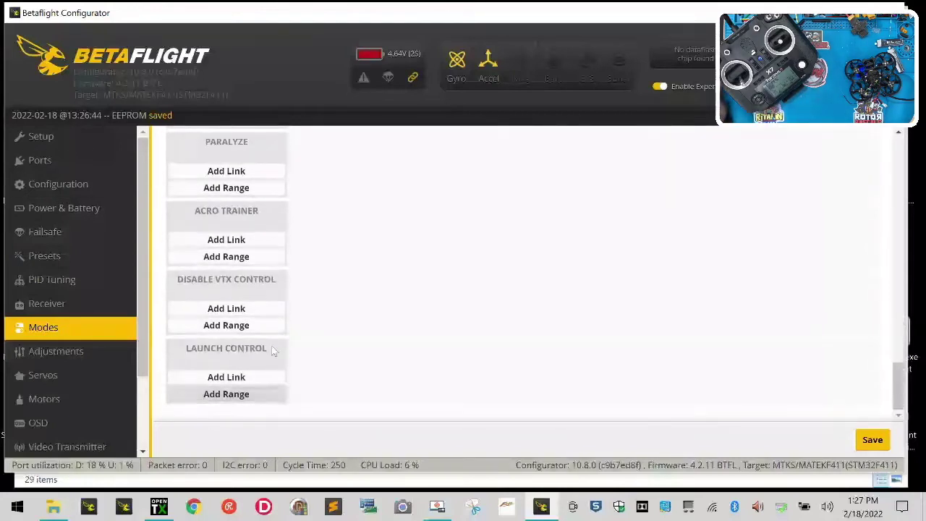
scroll(271, 347, up, 6)
scroll(272, 351, up, 4)
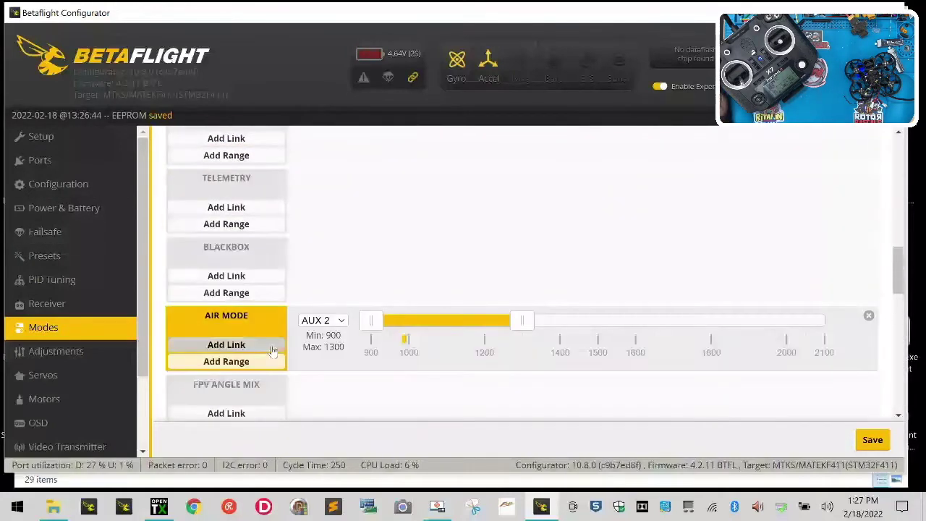
scroll(272, 352, down, 2)
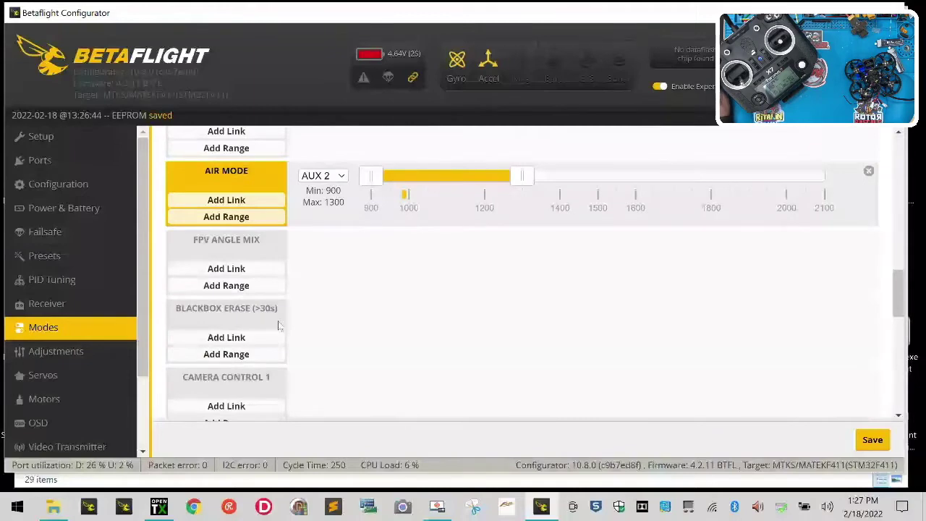
scroll(280, 326, up, 2)
scroll(279, 325, up, 10)
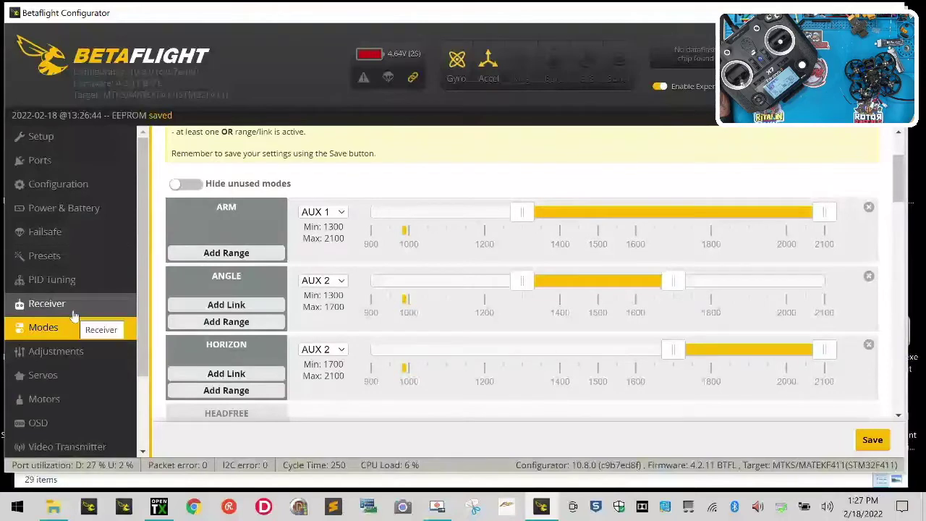
Set the ESC/Motor protocol to ONESHOT125, accept the motor test mode notice, and save and reboot the flight controller
click(52, 399)
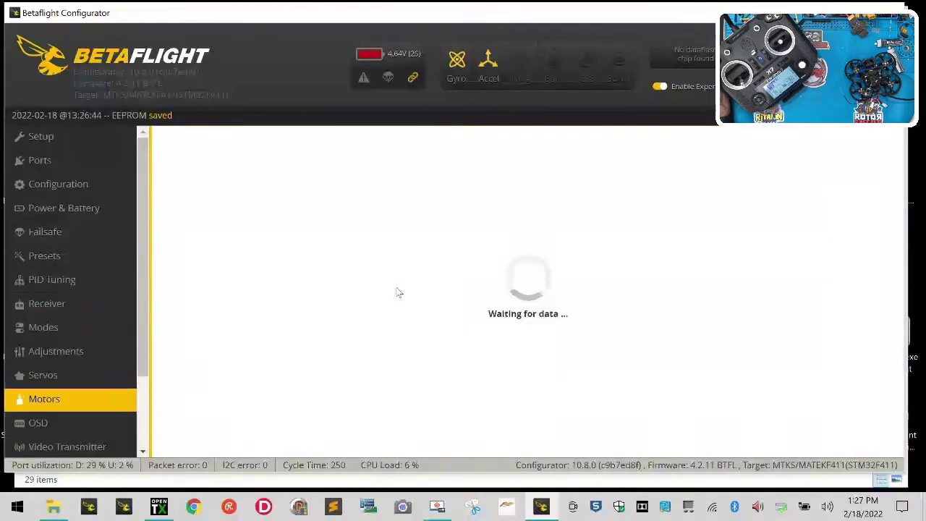
scroll(650, 301, down, 3)
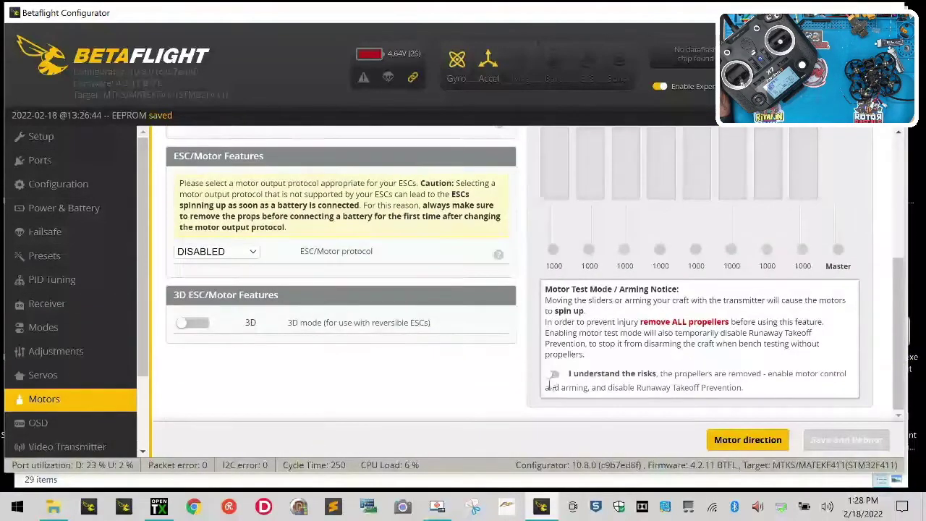
click(554, 374)
scroll(405, 340, up, 3)
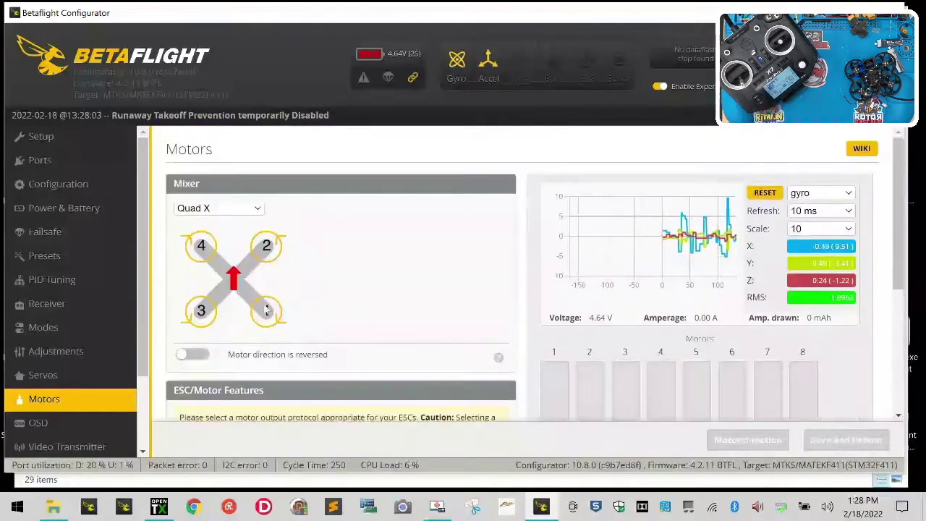
scroll(258, 334, down, 2)
click(253, 339)
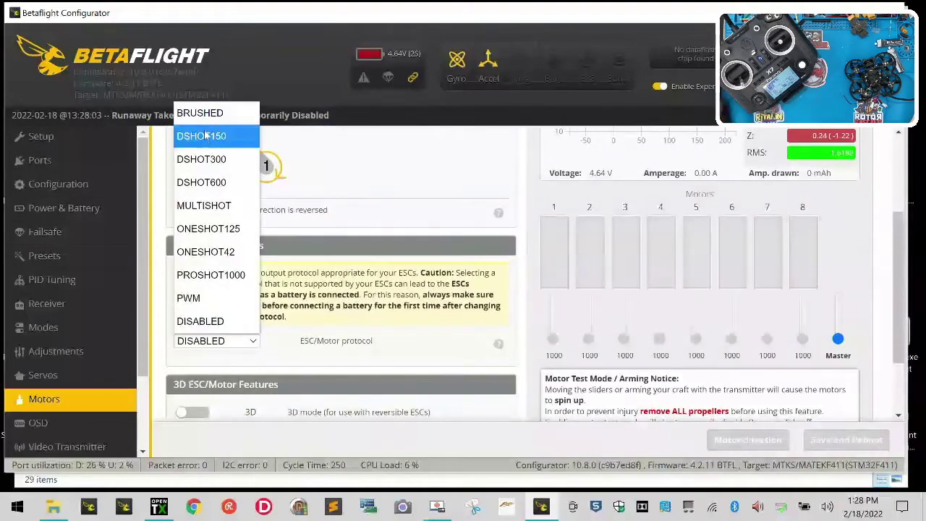
click(211, 229)
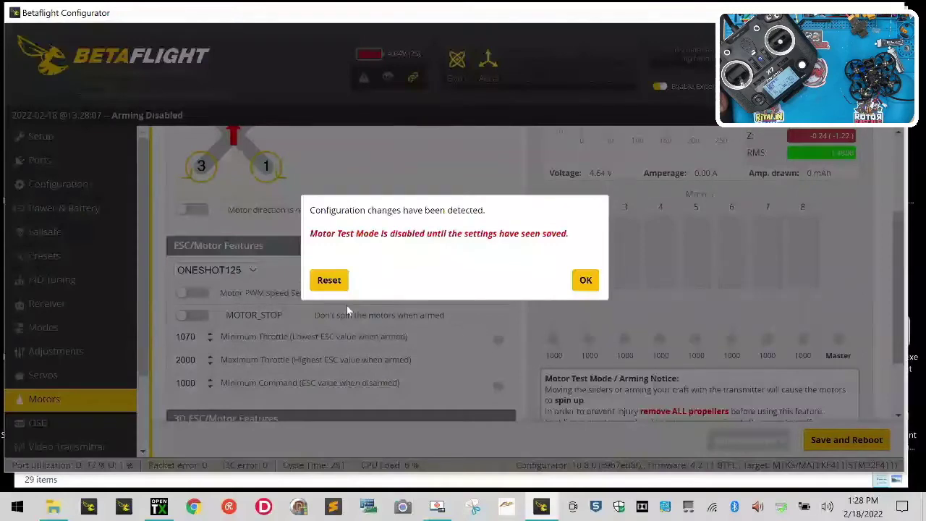
click(587, 280)
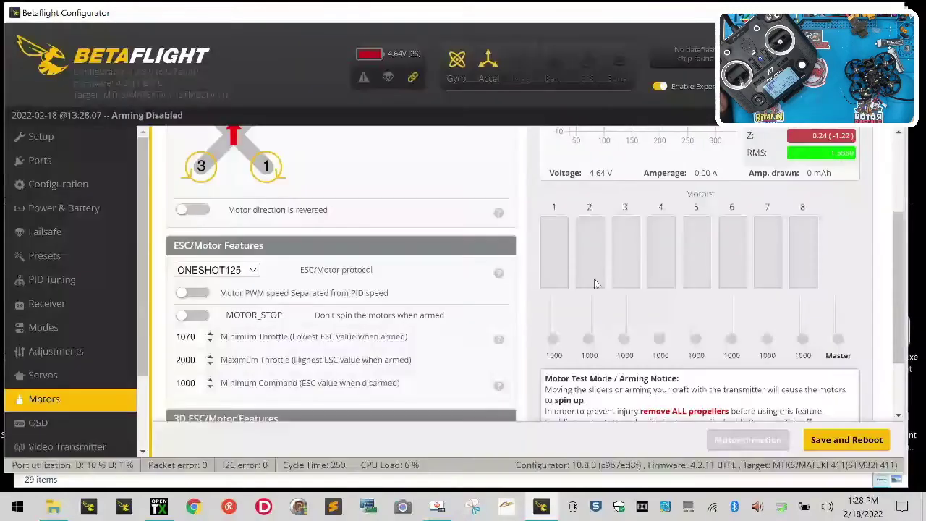
scroll(859, 455, down, 3)
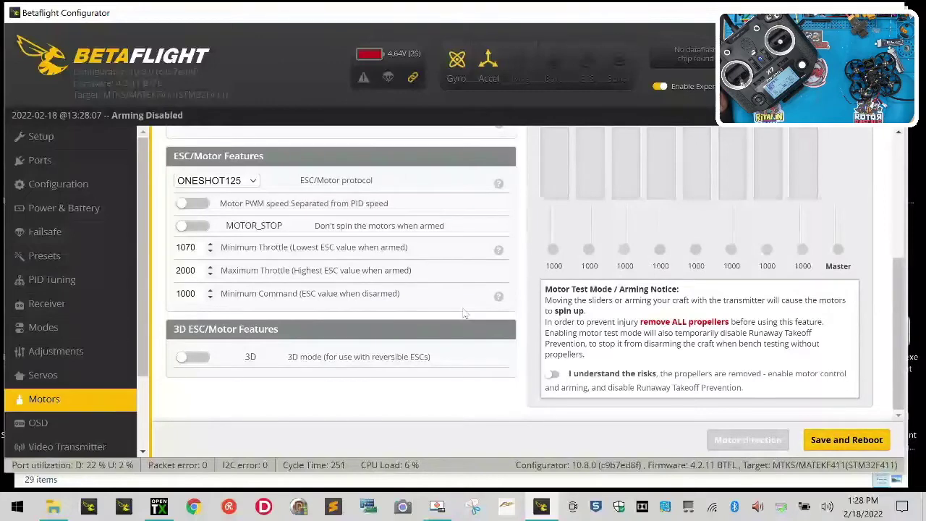
click(845, 439)
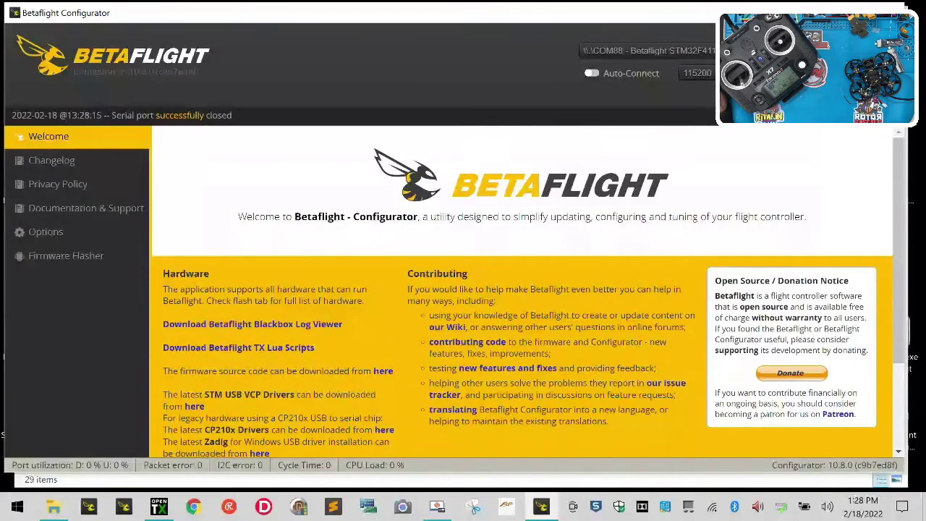
Reconnect to the flight controller, reset the Z axis of the model preview, and calibrate the accelerometer
click(893, 58)
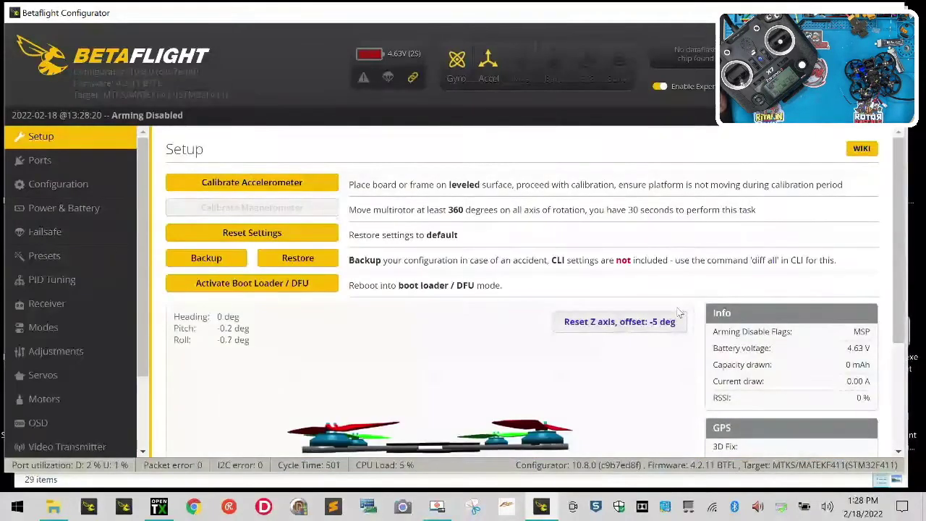
click(622, 323)
click(252, 182)
Acknowledge the motor test risks to enable motor control and try the Master motor slider
scroll(58, 351, down, 3)
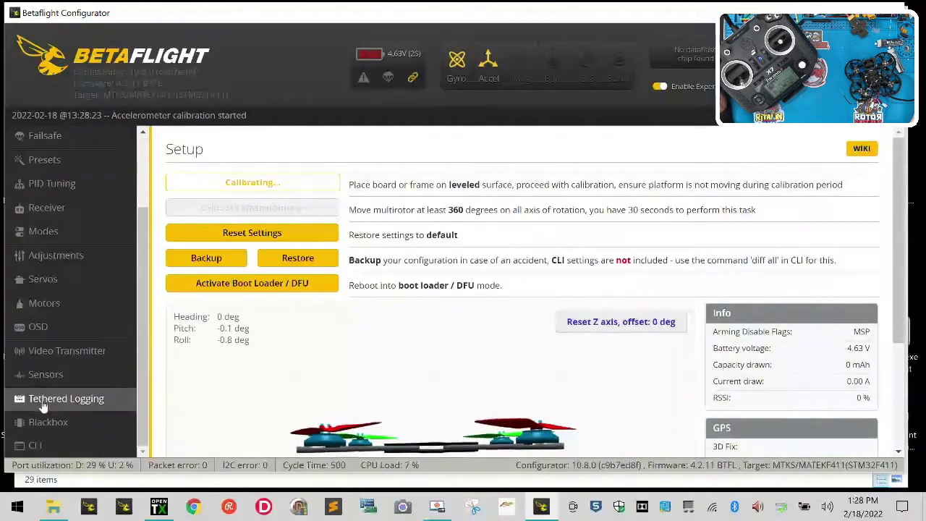
click(44, 302)
scroll(597, 353, down, 5)
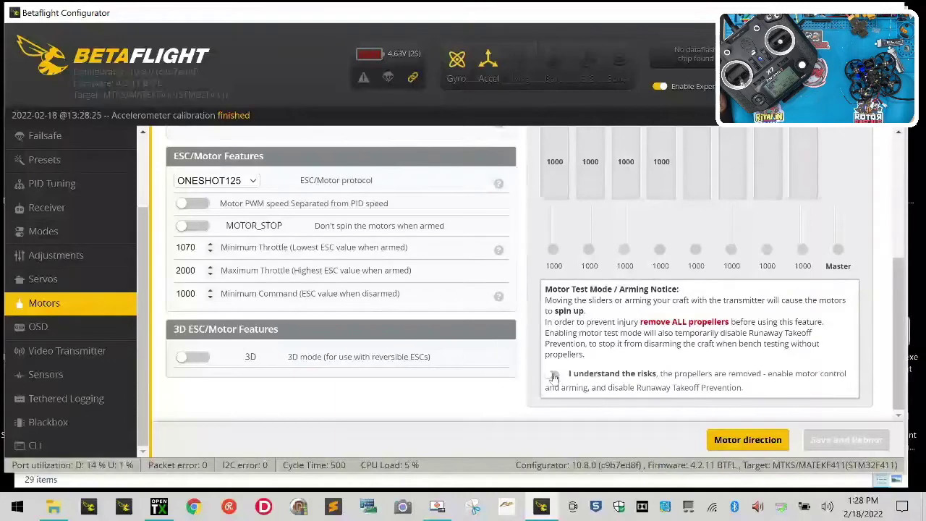
click(553, 375)
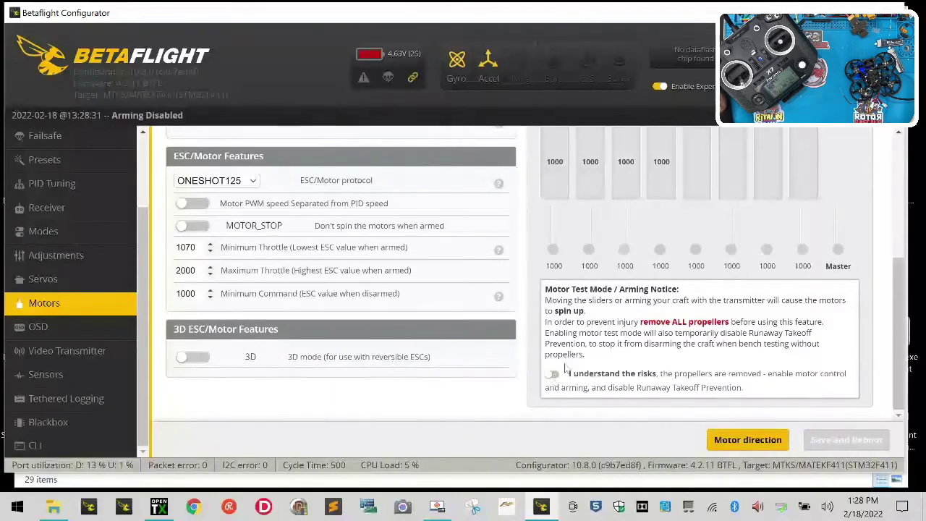
drag(837, 249, 837, 250)
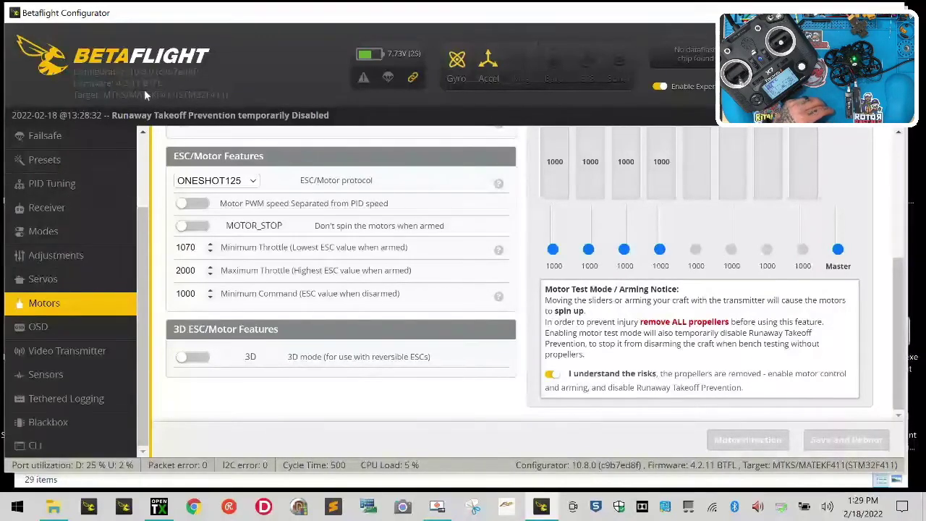
Set the UART1 peripheral to VTX (IRC Tramp) in the port configuration, and save and reboot
scroll(83, 174, up, 2)
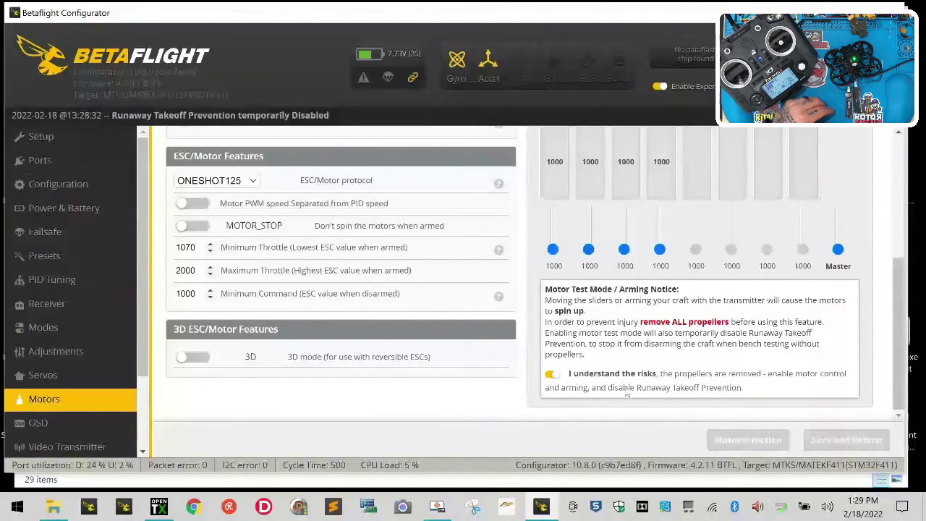
click(40, 160)
click(756, 272)
click(675, 215)
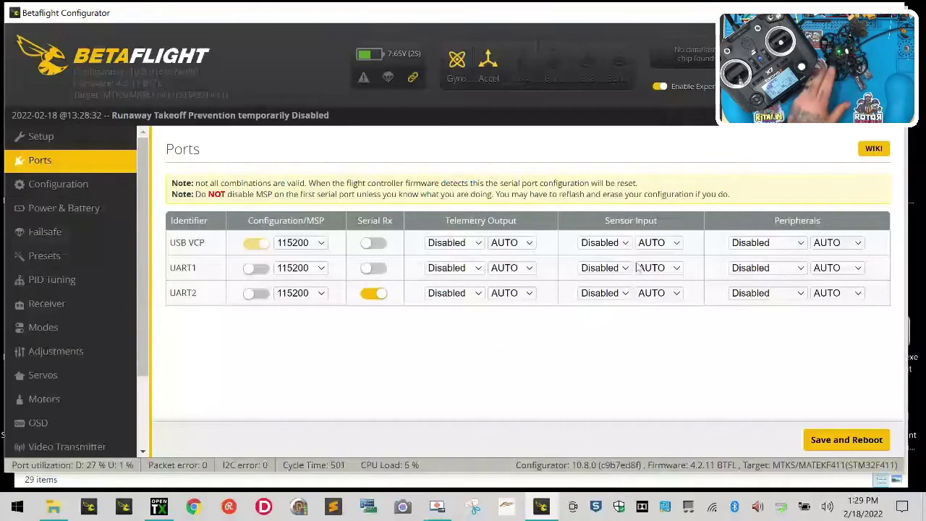
click(800, 268)
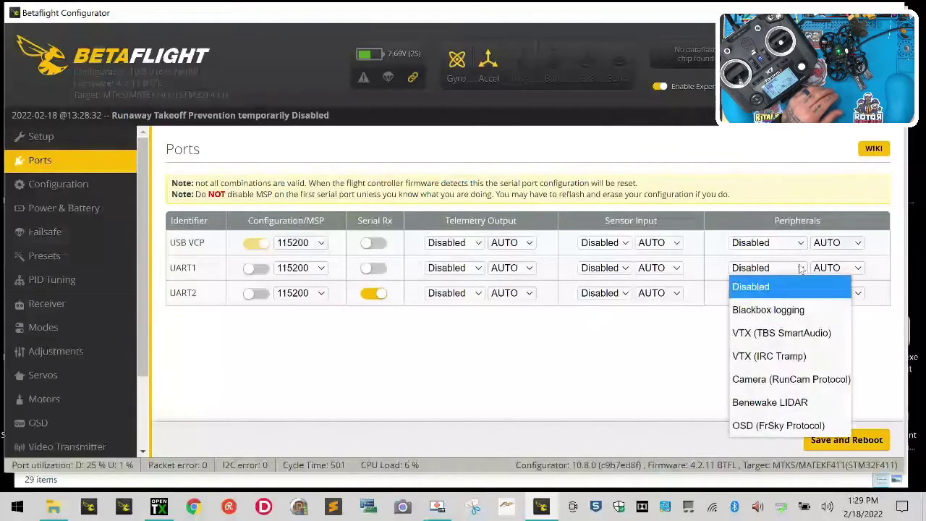
click(800, 362)
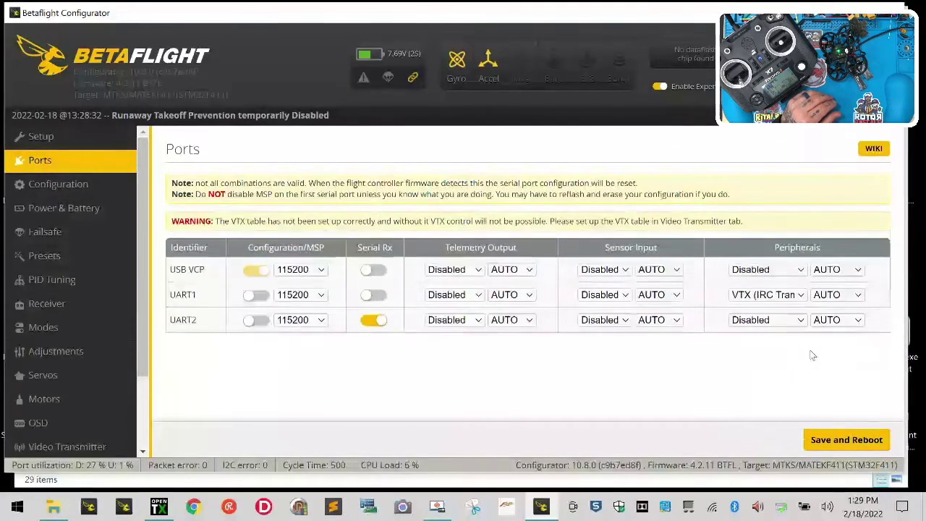
click(863, 438)
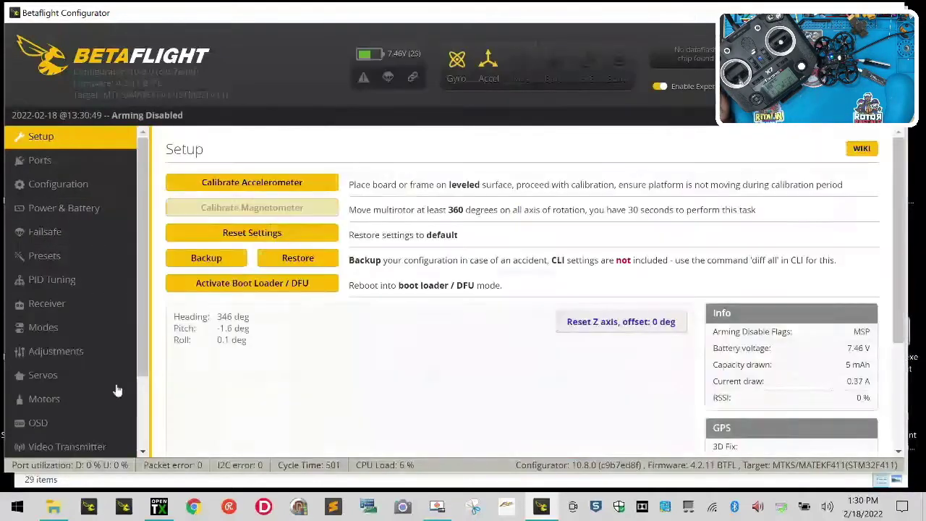
Review the video transmitter's selected mode, current values and VTX table, and save its settings
scroll(118, 390, down, 3)
click(73, 350)
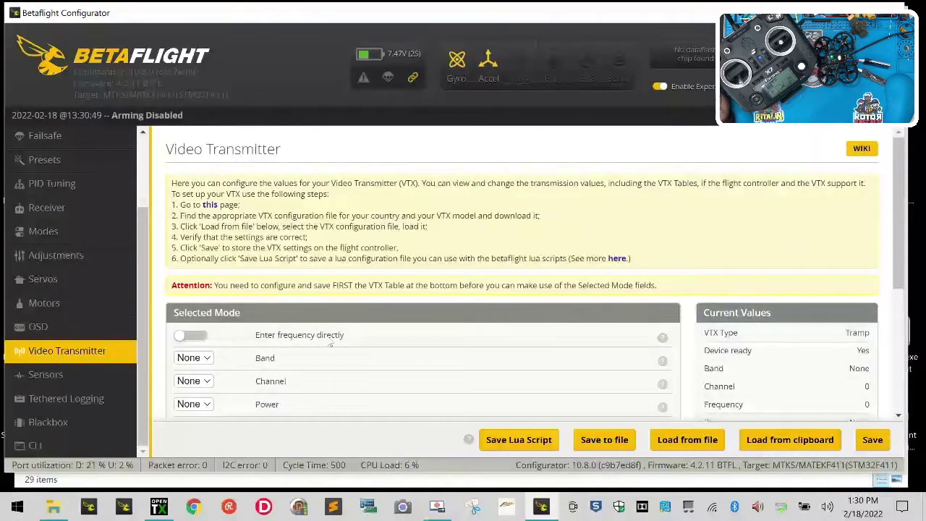
scroll(331, 345, down, 3)
scroll(40, 334, up, 2)
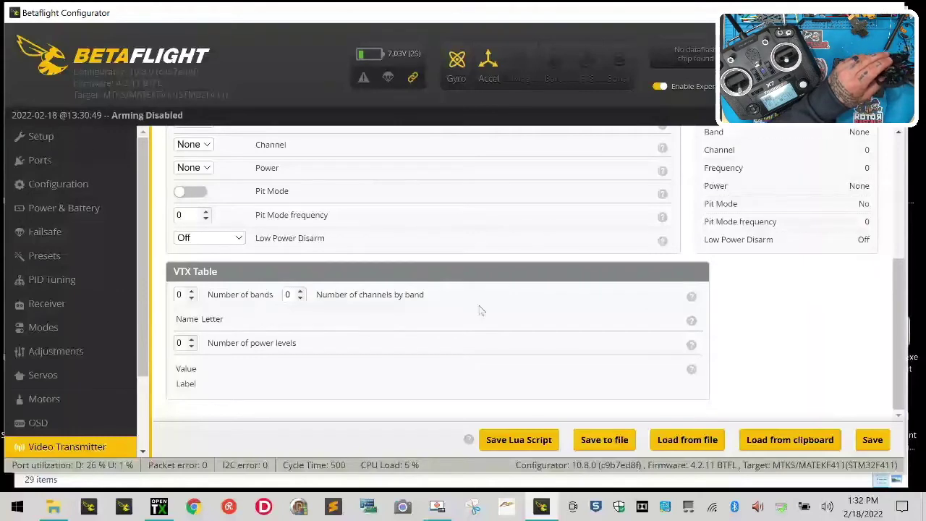
scroll(480, 311, up, 5)
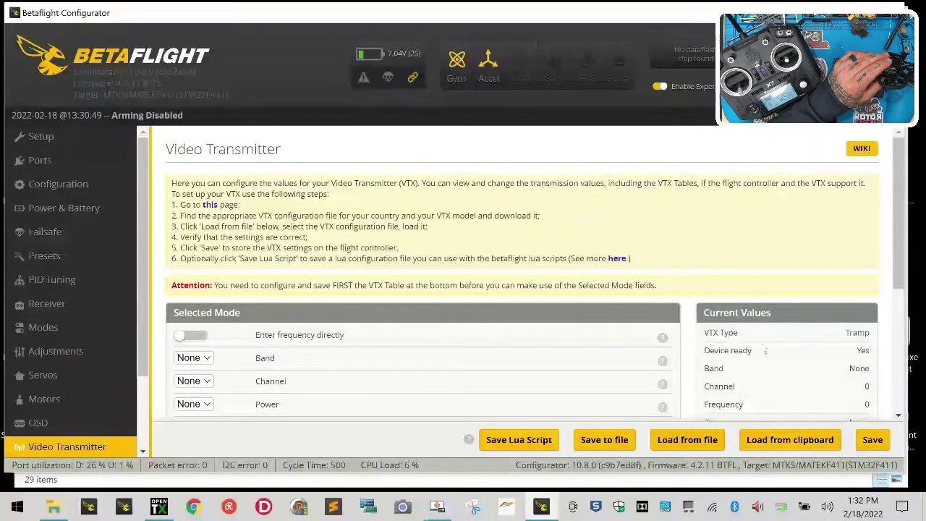
scroll(249, 346, down, 2)
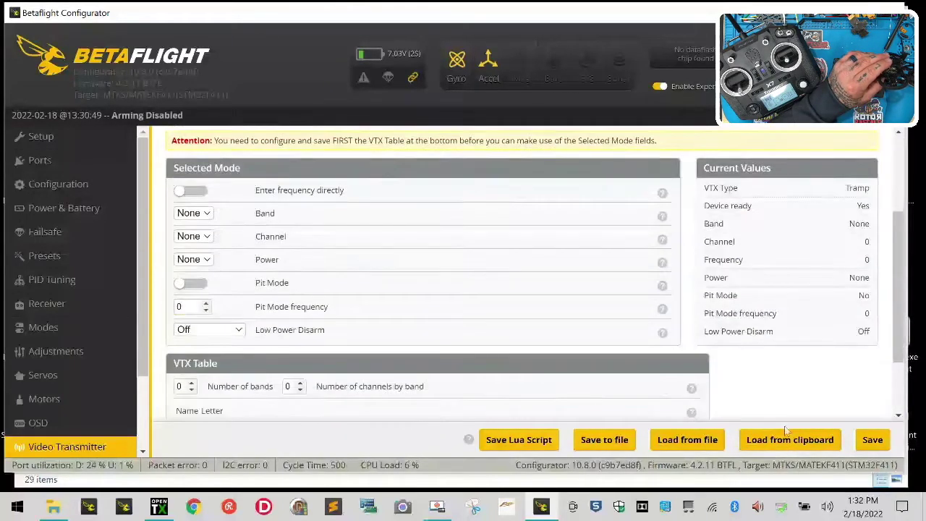
click(872, 440)
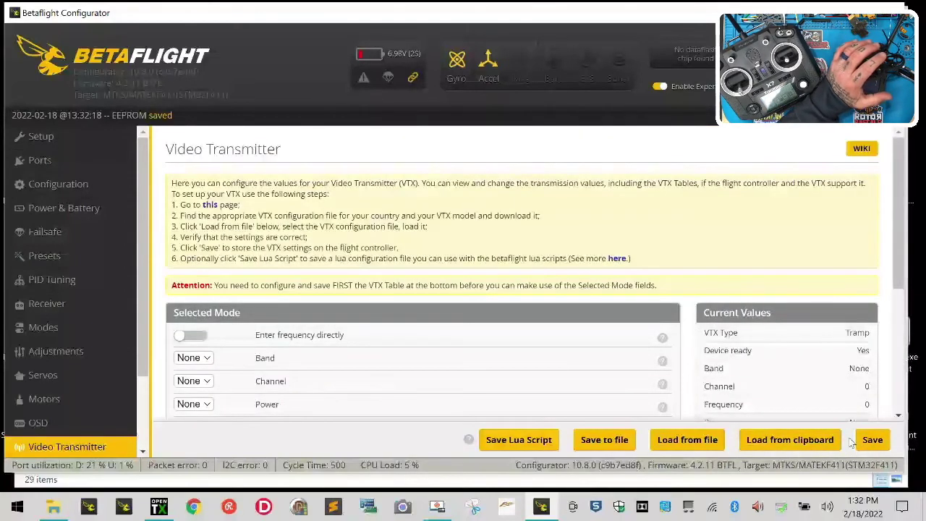
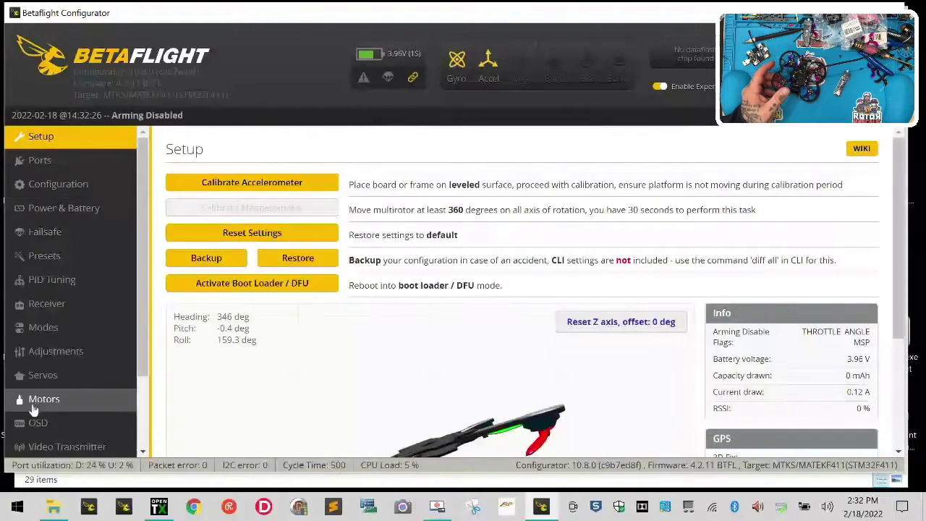
Enable motor control in motor test mode and raise the Master slider to spin all motors
scroll(788, 371, down, 3)
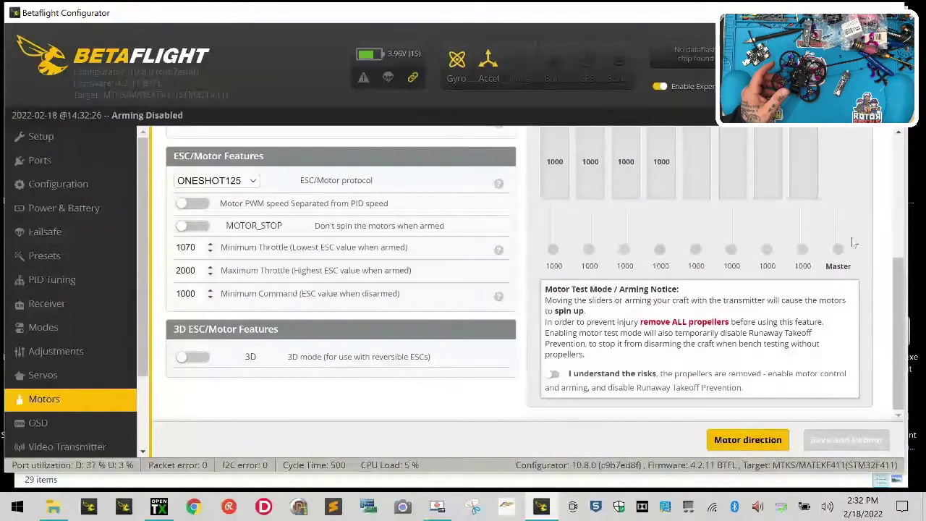
click(554, 375)
drag(837, 250, 838, 208)
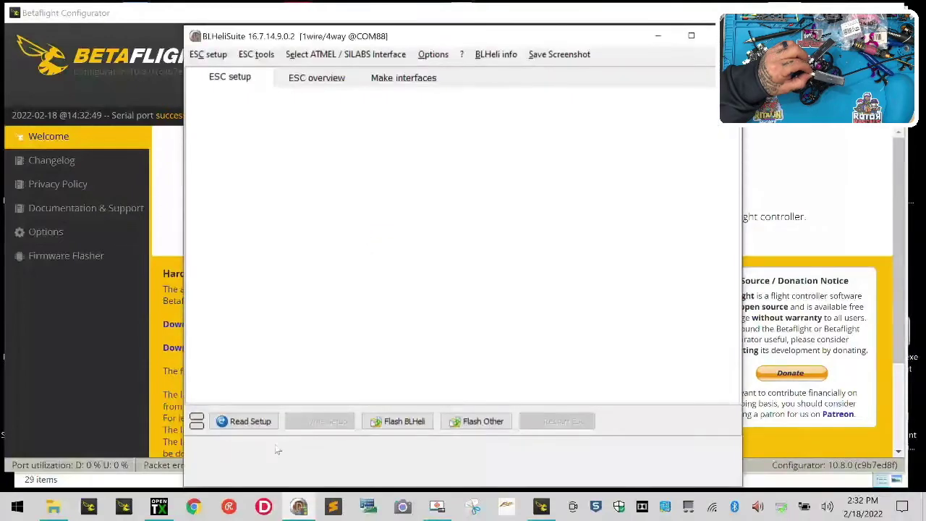
Switch to BLHeliSuite, check the COM 88 port selection, and try to read the ESC setup
click(242, 410)
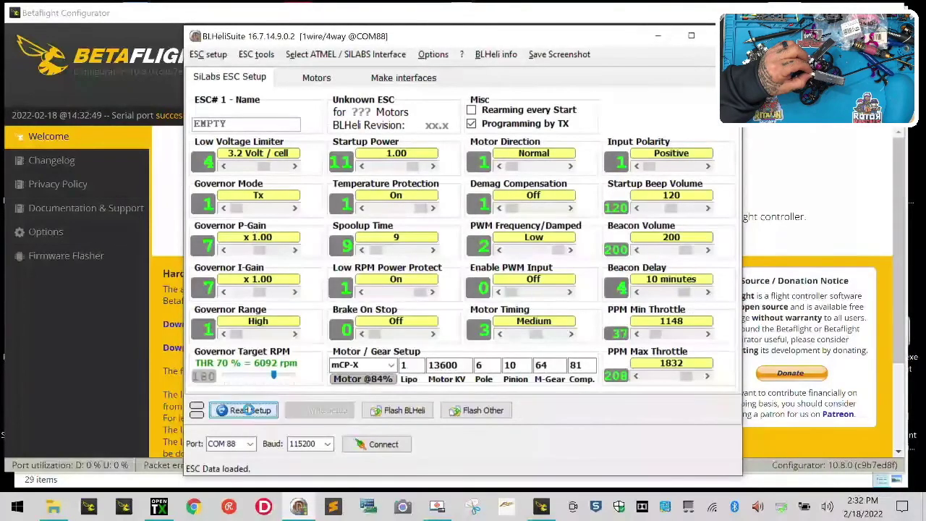
click(466, 285)
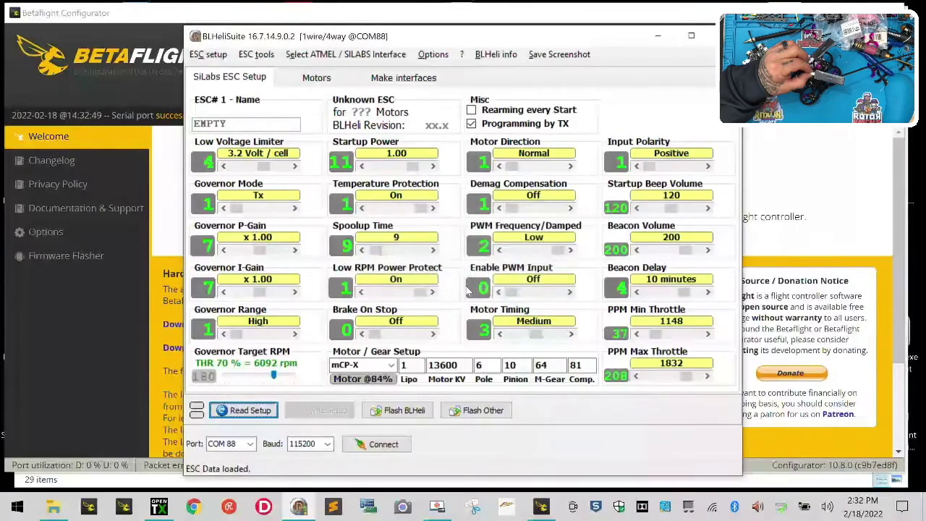
click(230, 444)
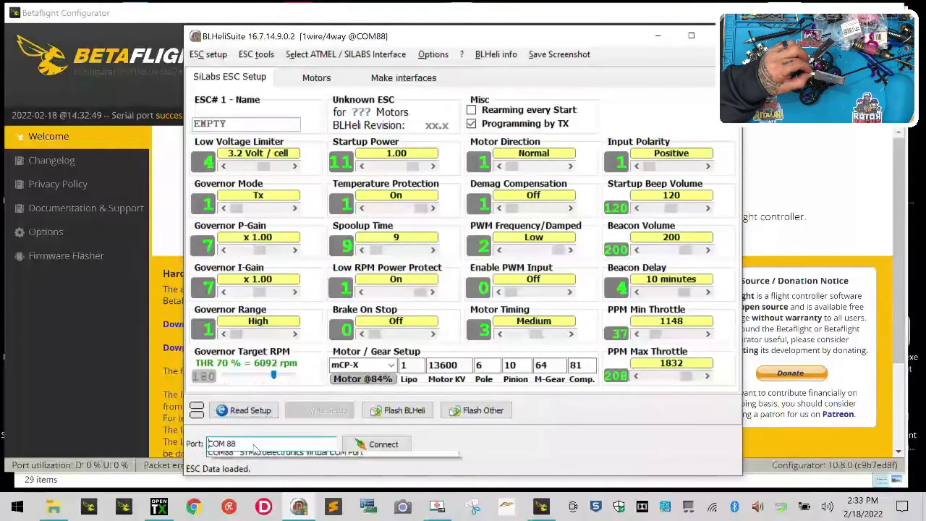
click(242, 410)
click(464, 277)
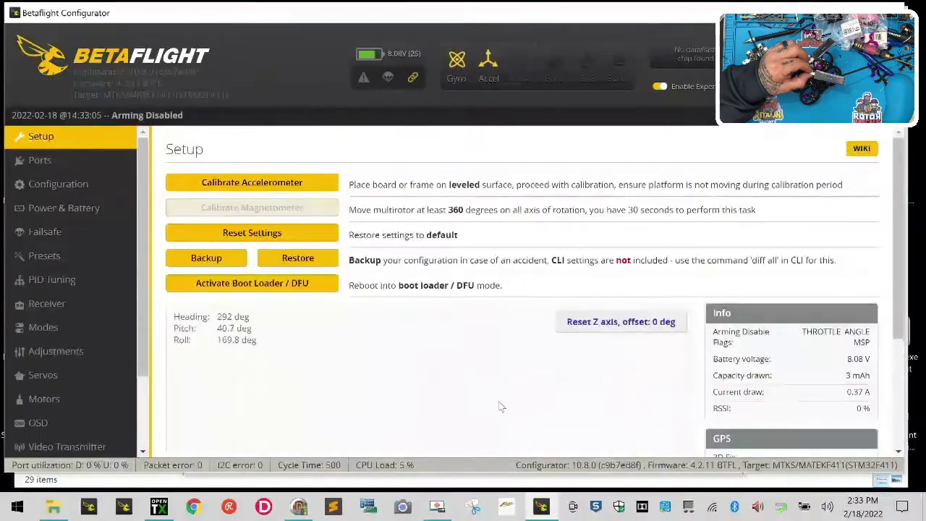
Return to Betaflight Configurator and check the motor settings and motor test controls
scroll(434, 290, down, 5)
click(70, 397)
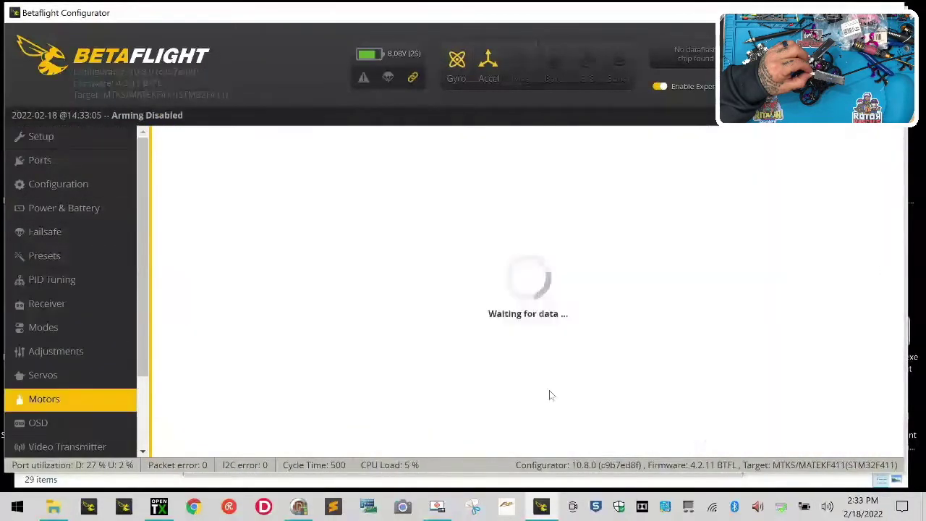
scroll(593, 402, down, 3)
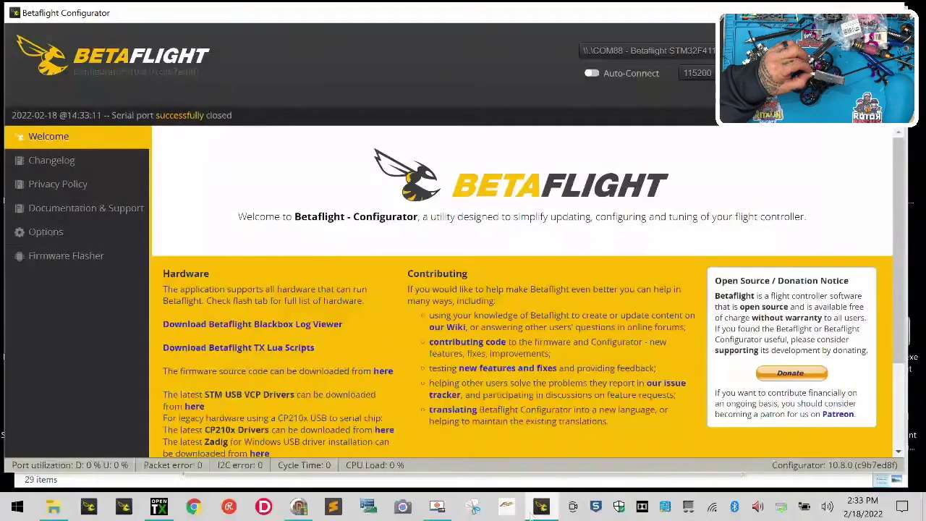
Switch back to BLHeliSuite and retry reading the ESC setup over COM 88
mouse_move(536, 511)
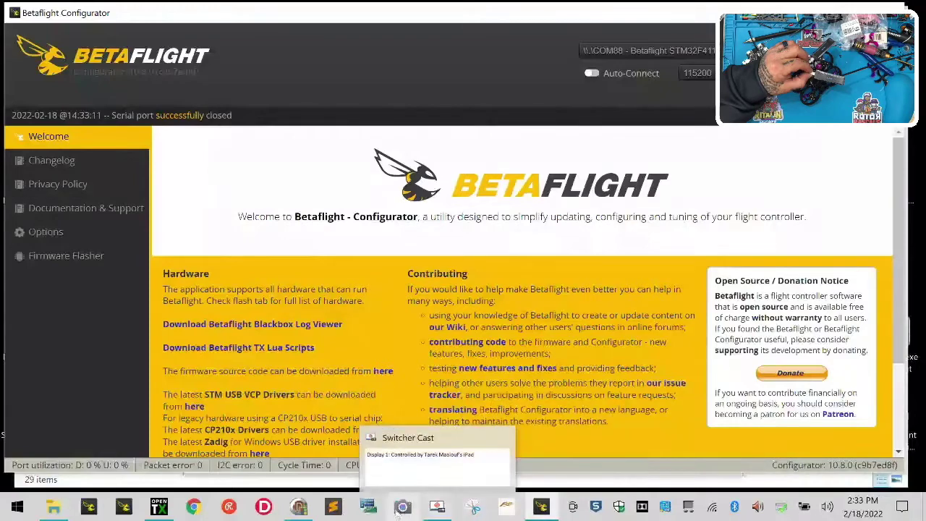
click(299, 507)
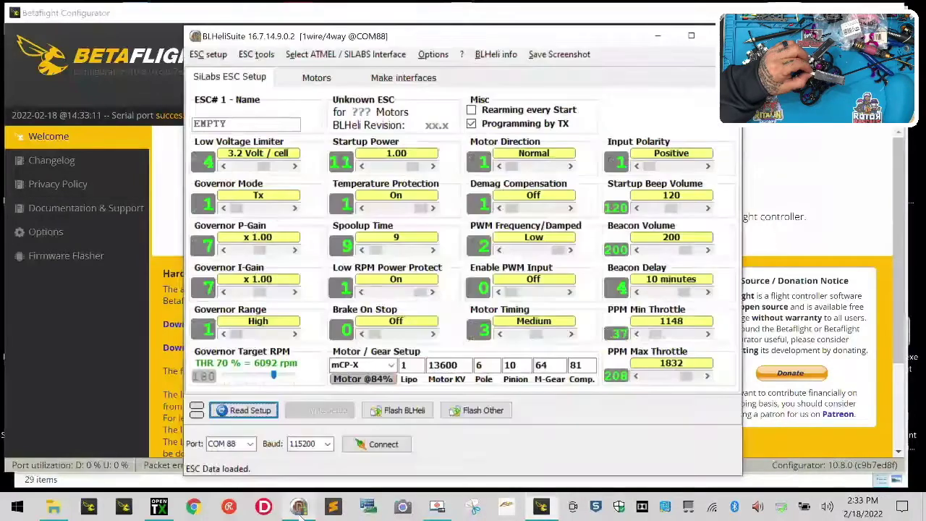
click(225, 410)
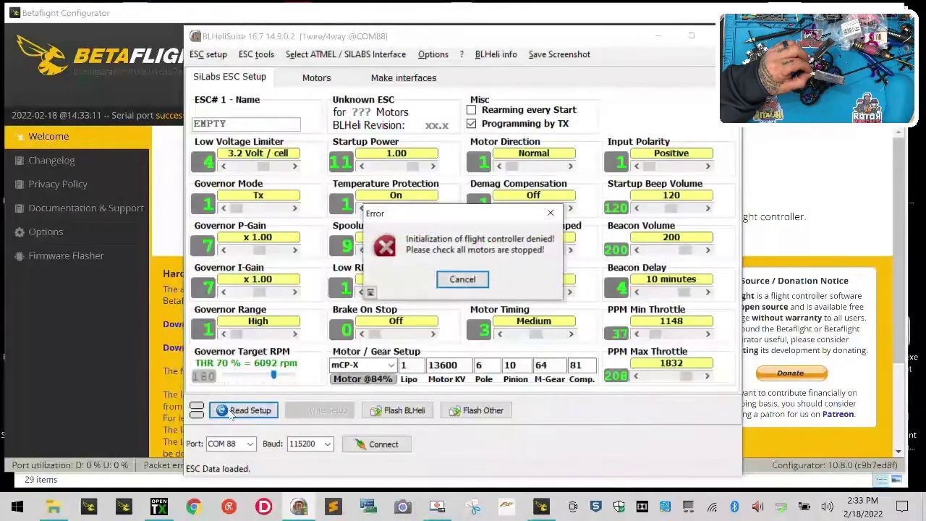
Dismiss the error, read the ESC setup of the connected ESCs over COM 88, and disconnect from the interface
click(466, 285)
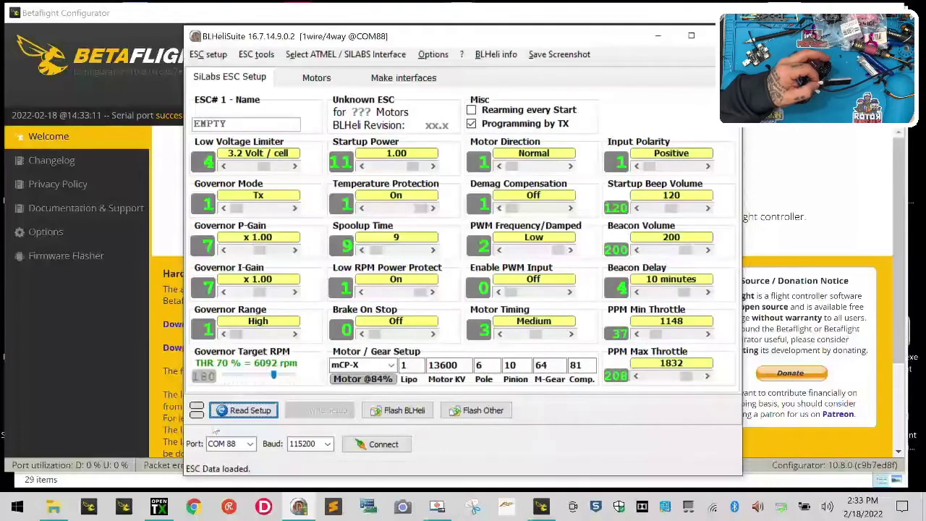
click(252, 418)
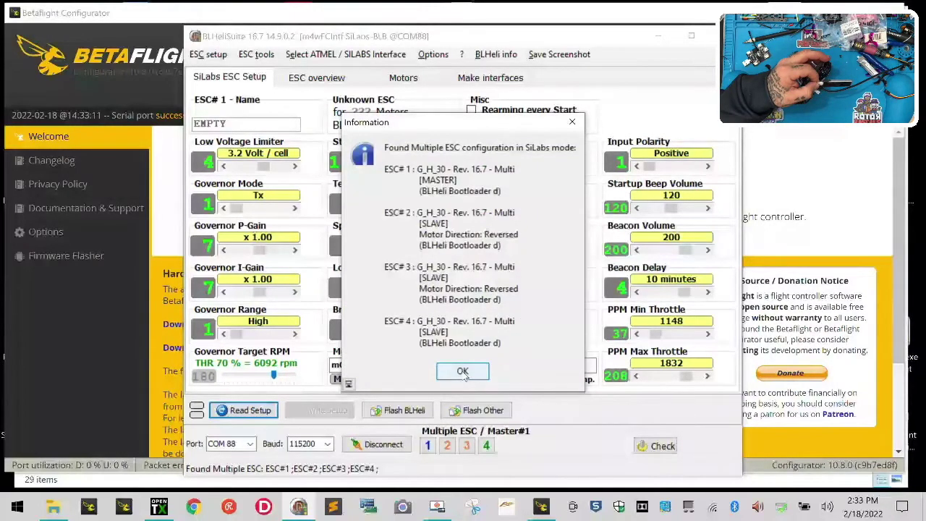
click(462, 371)
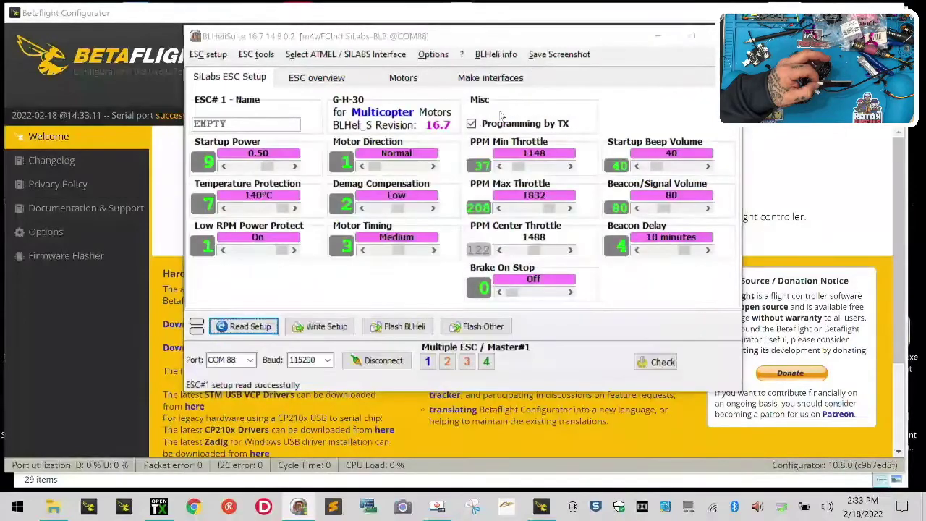
click(463, 238)
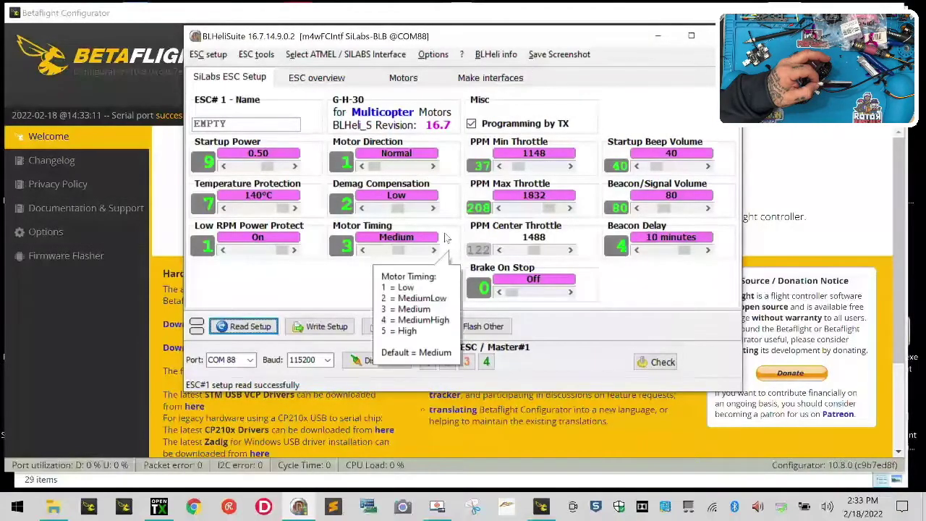
click(369, 359)
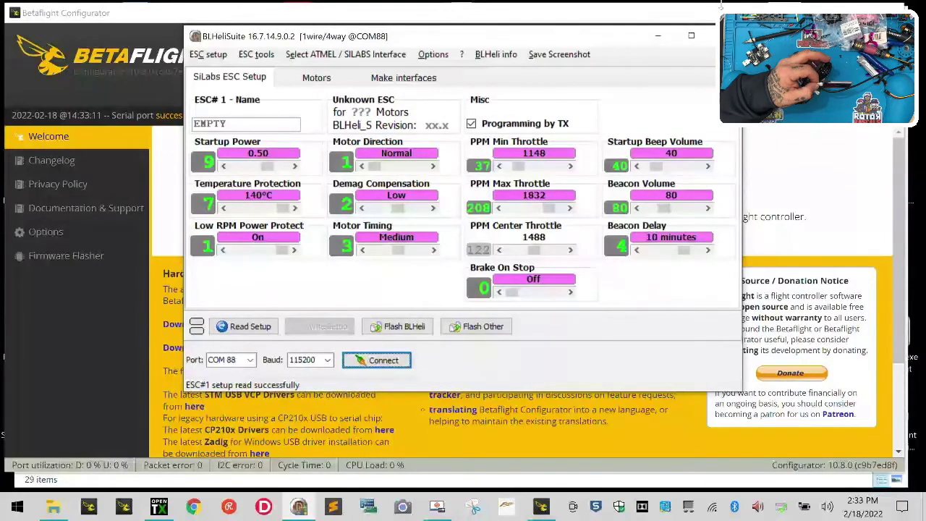
Return to Betaflight Configurator, enable motor control in motor test mode, and raise the Master slider to spin all motors
click(725, 36)
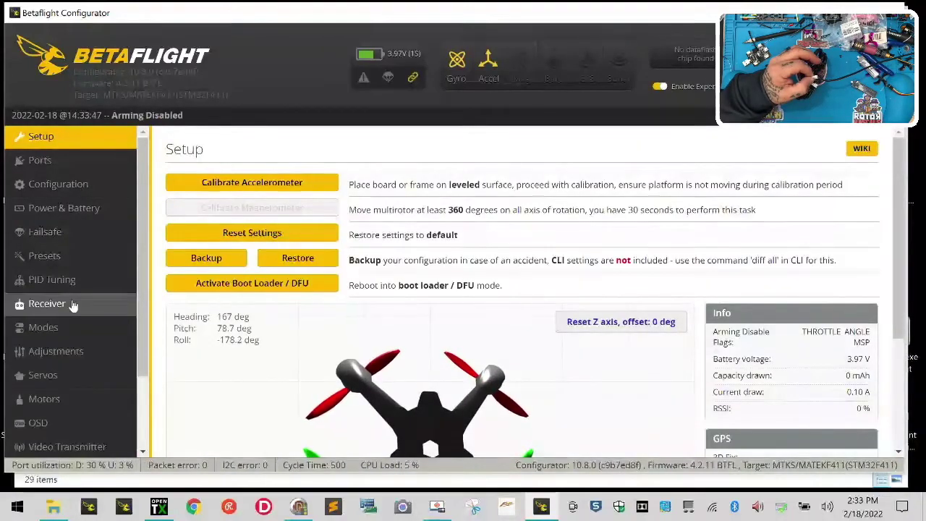
click(43, 399)
scroll(608, 408, down, 5)
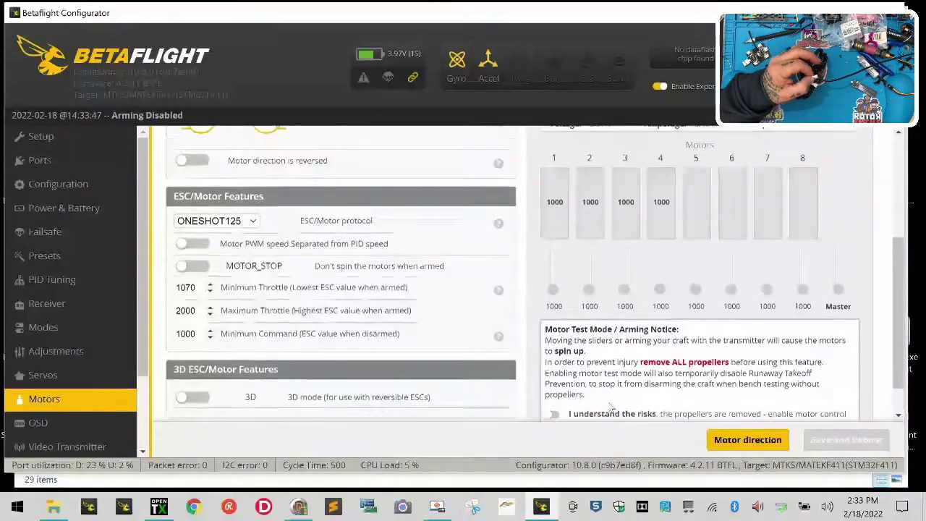
scroll(612, 407, up, 5)
scroll(796, 354, down, 4)
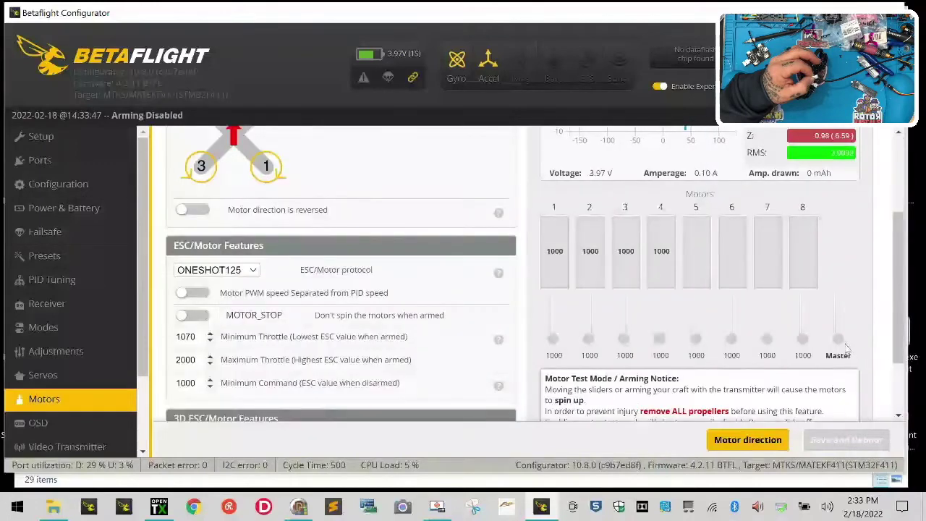
scroll(542, 364, down, 2)
click(555, 375)
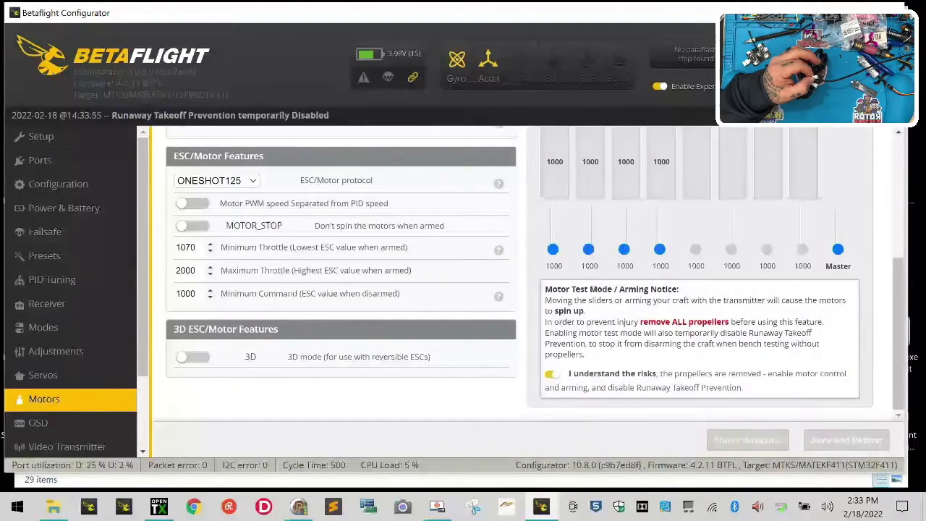
drag(840, 249, 844, 141)
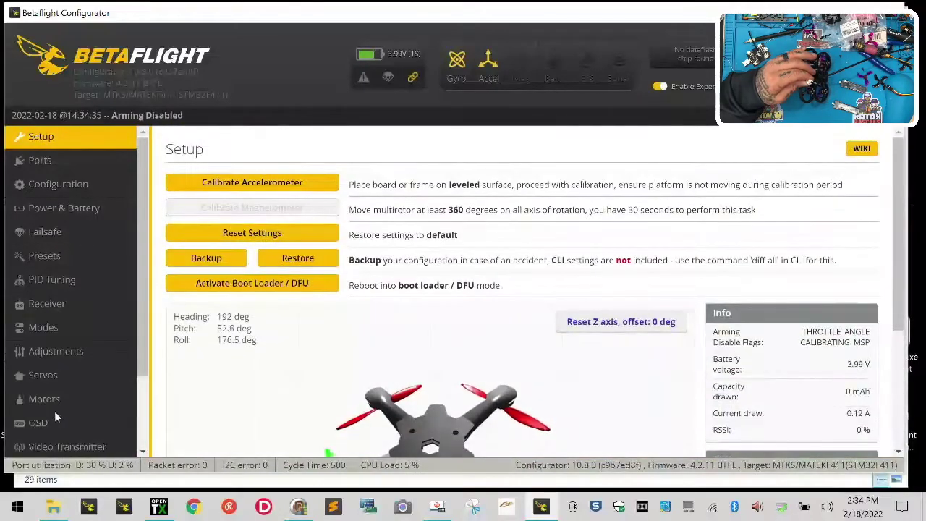
Enable motor control again, run all motors up to about 1909 with the Master slider, and bring them back to 1000
click(52, 402)
scroll(718, 386, down, 3)
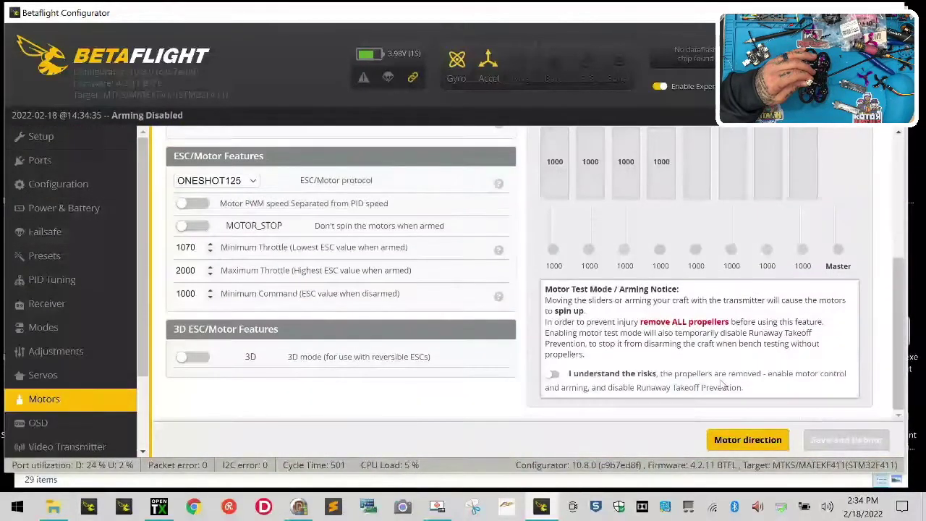
click(552, 375)
drag(837, 250, 854, 218)
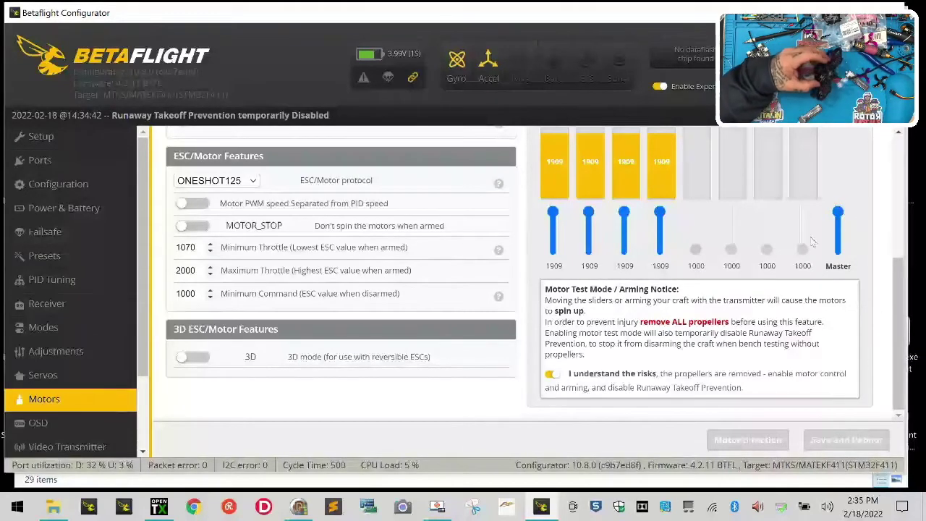
drag(838, 213, 838, 272)
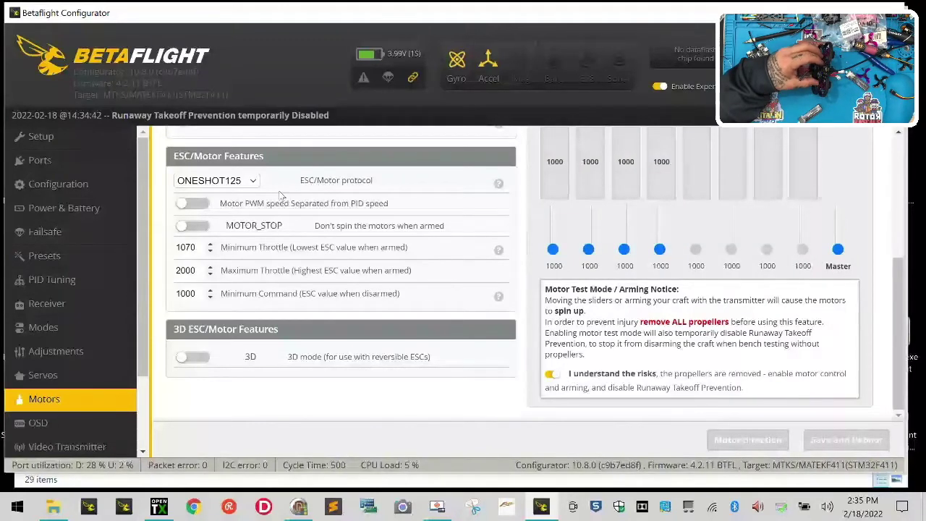
Set the ESC/Motor protocol to DSHOT150, acknowledge the configuration change notice, and save and reboot the board
click(244, 181)
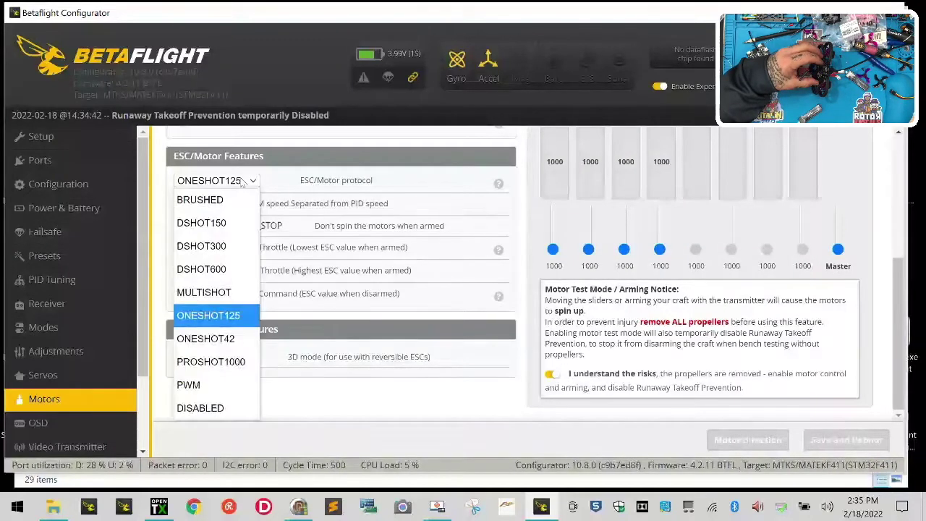
click(217, 223)
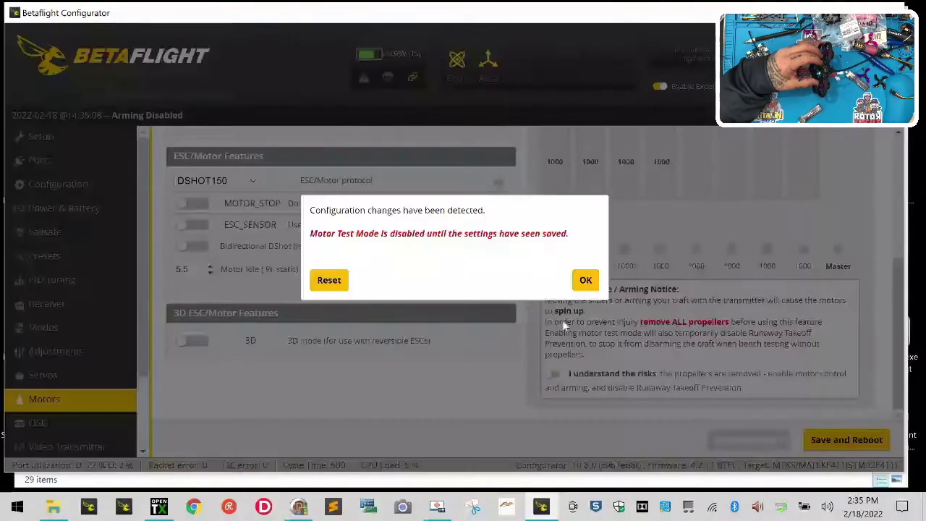
click(585, 280)
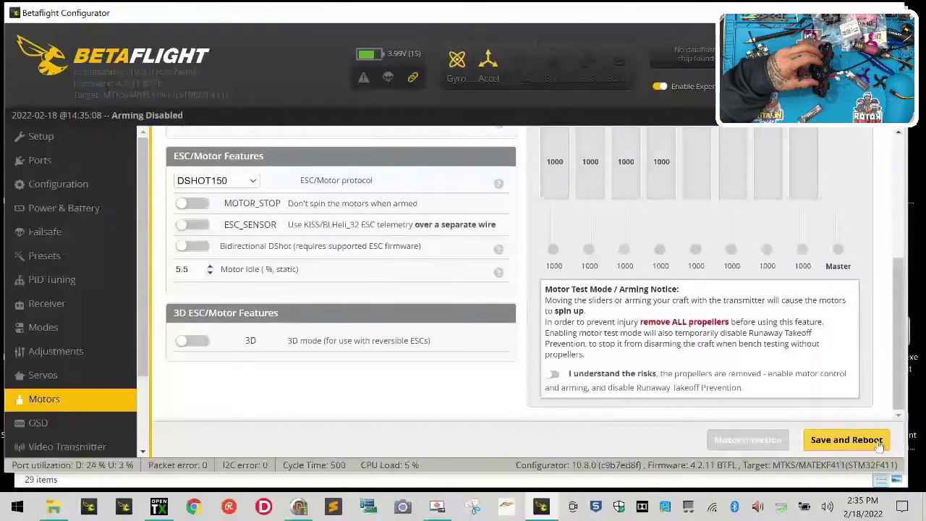
click(880, 443)
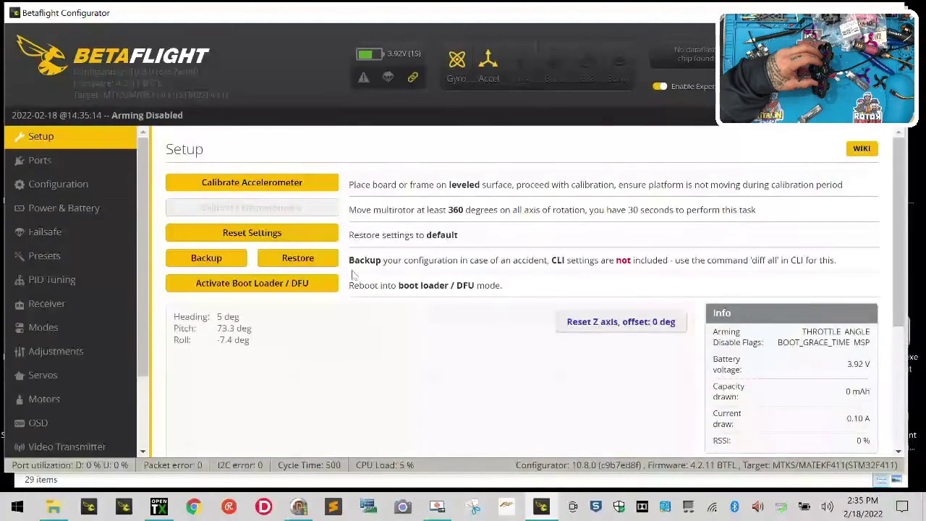
Enable motor control, briefly raise the Master slider to test all motors on DSHOT150, and disable motor control
scroll(612, 345, down, 3)
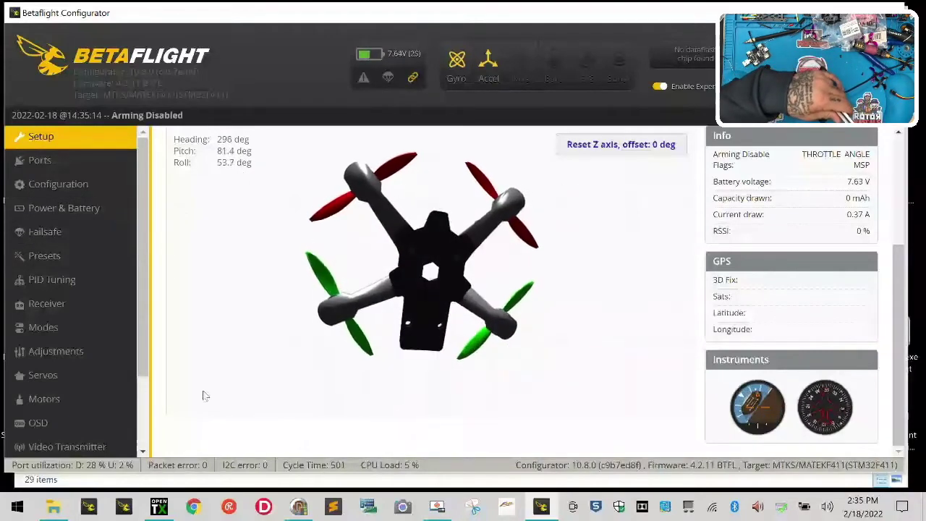
click(94, 398)
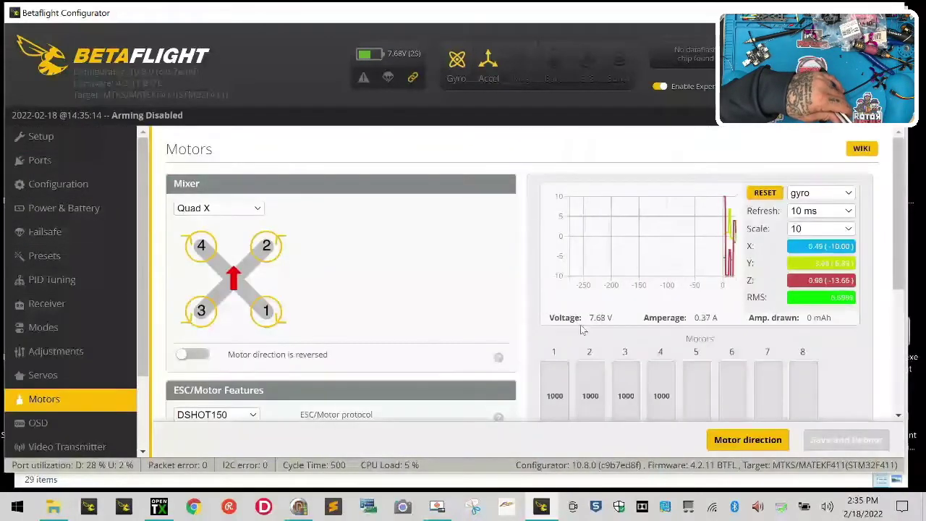
scroll(471, 352, down, 3)
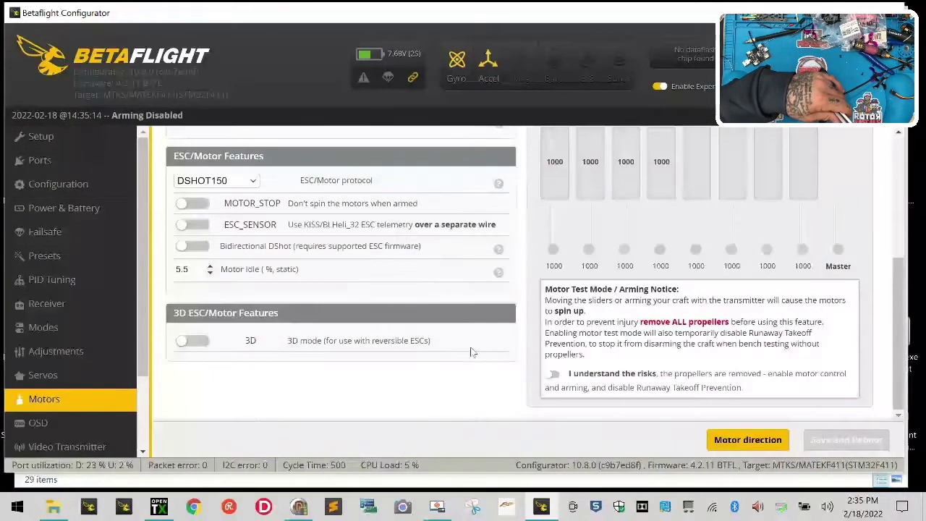
click(553, 374)
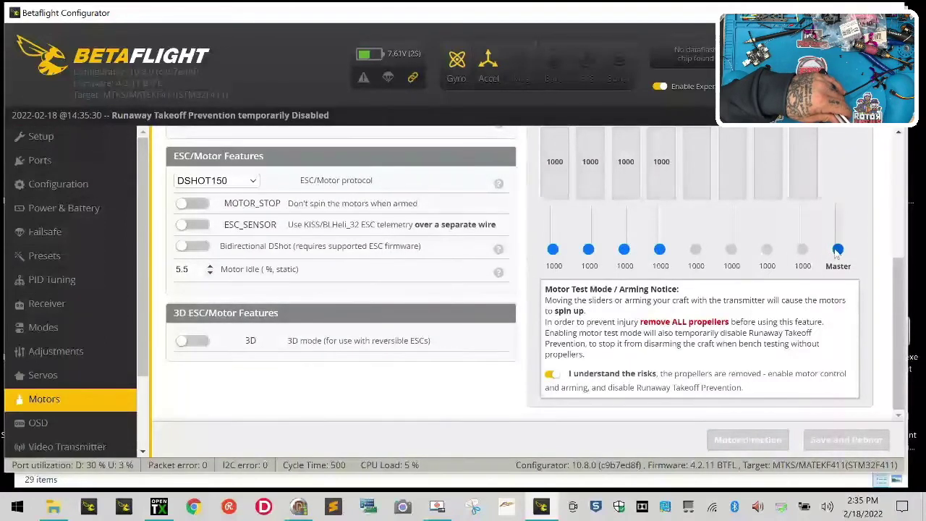
drag(839, 250, 838, 249)
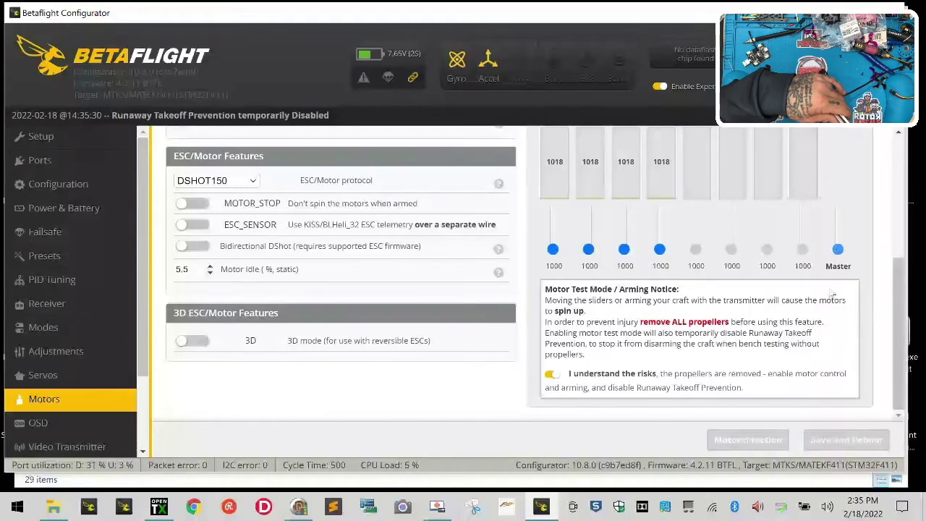
click(551, 375)
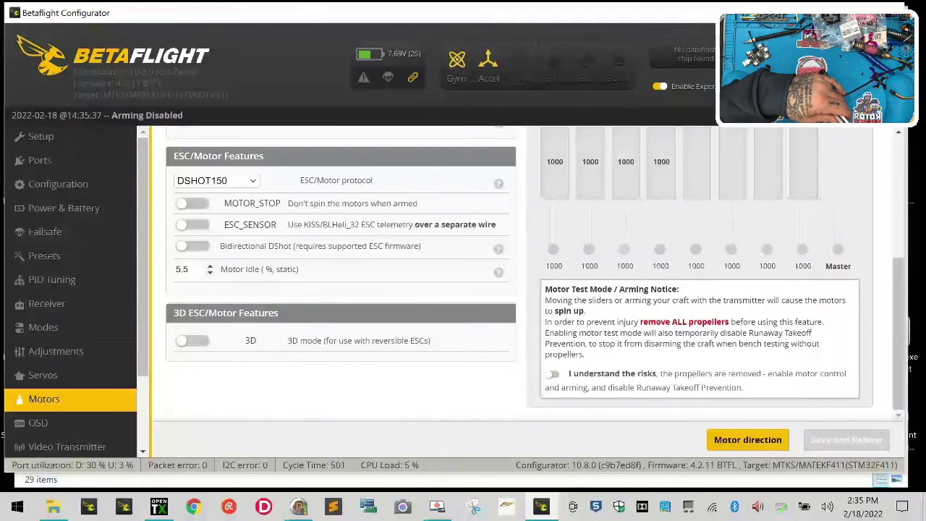
Review the flight mode ranges, including the ARM, ANGLE and HORIZON switch assignments
click(69, 329)
scroll(354, 329, down, 2)
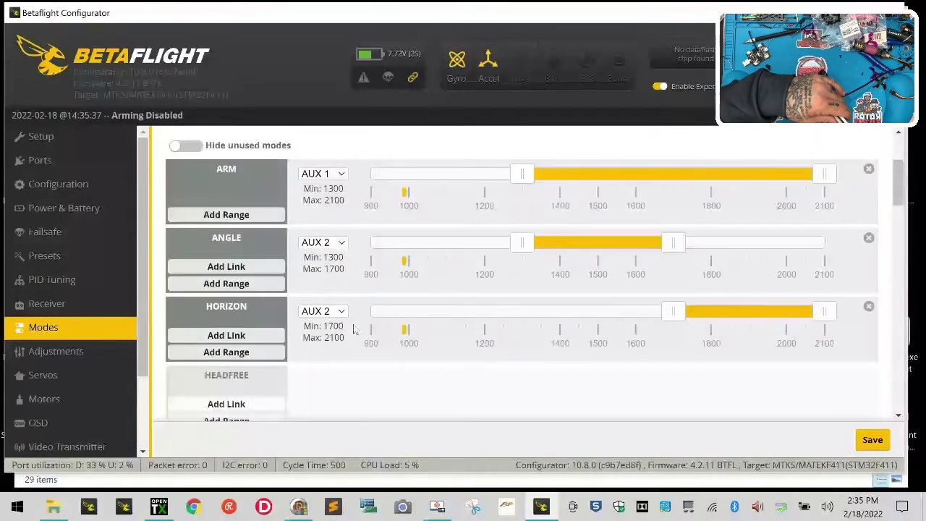
scroll(354, 330, down, 8)
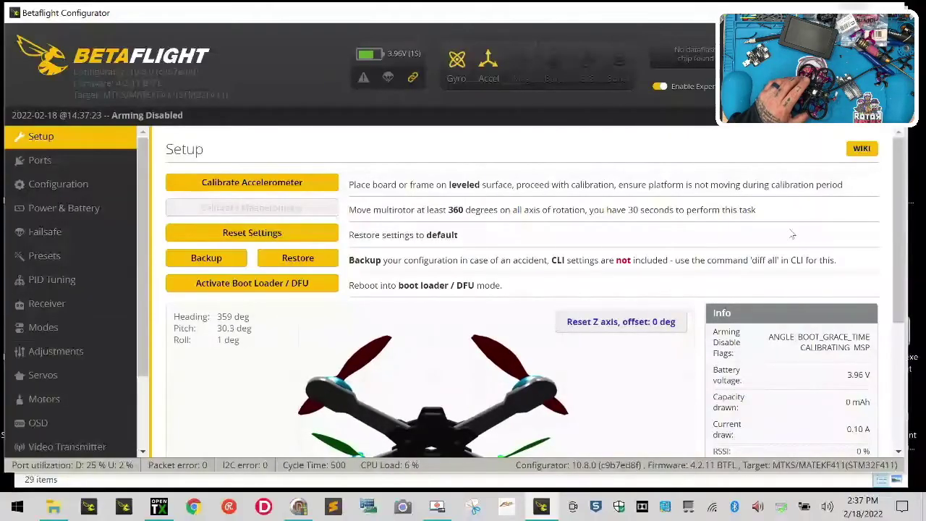
Turn on the reversed motor direction setting in the mixer, save and reboot the board, and reopen the motor settings
scroll(521, 290, down, 3)
click(72, 181)
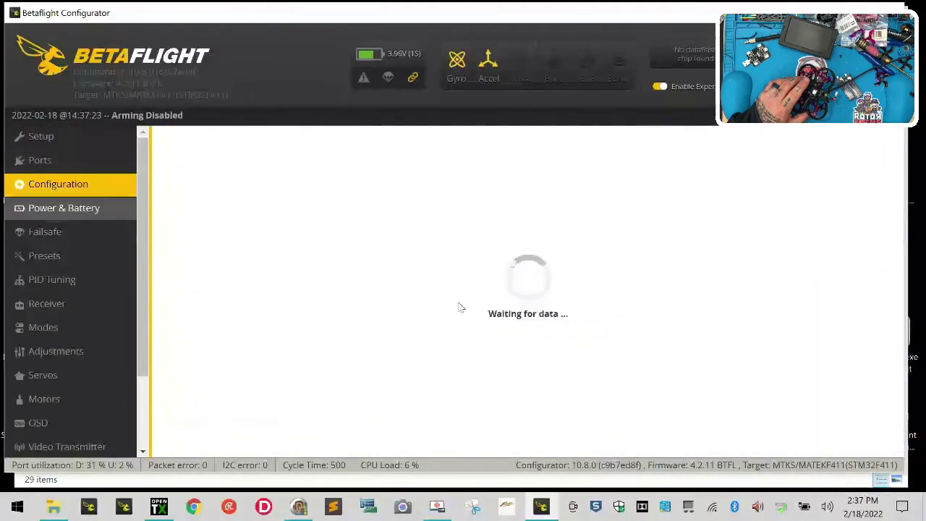
scroll(414, 349, down, 3)
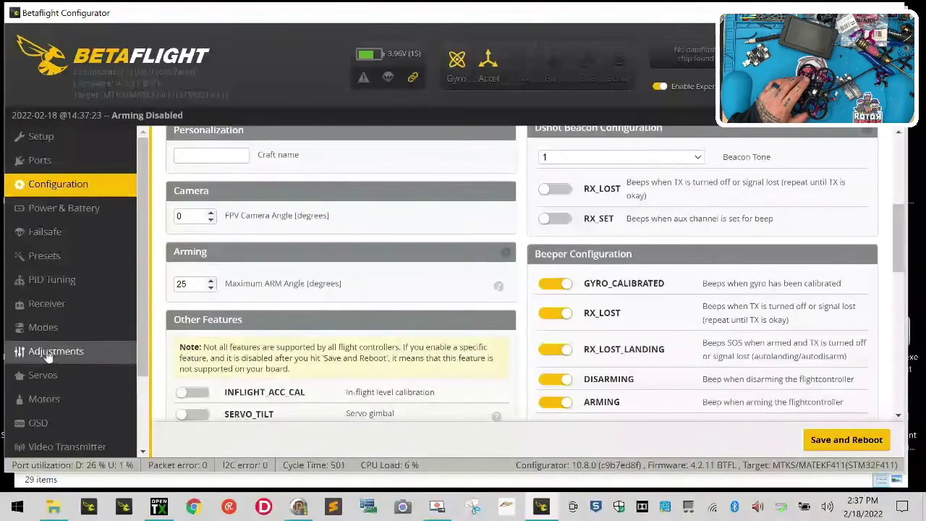
click(83, 406)
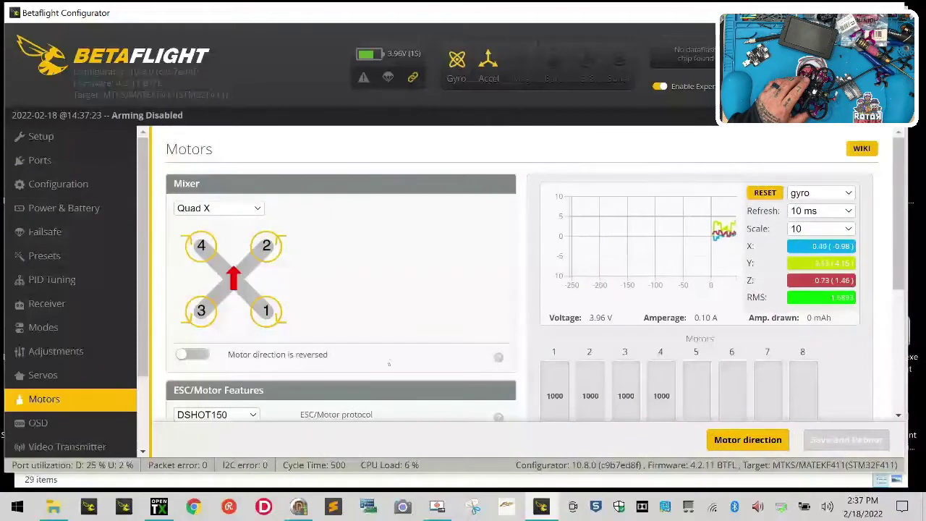
click(194, 356)
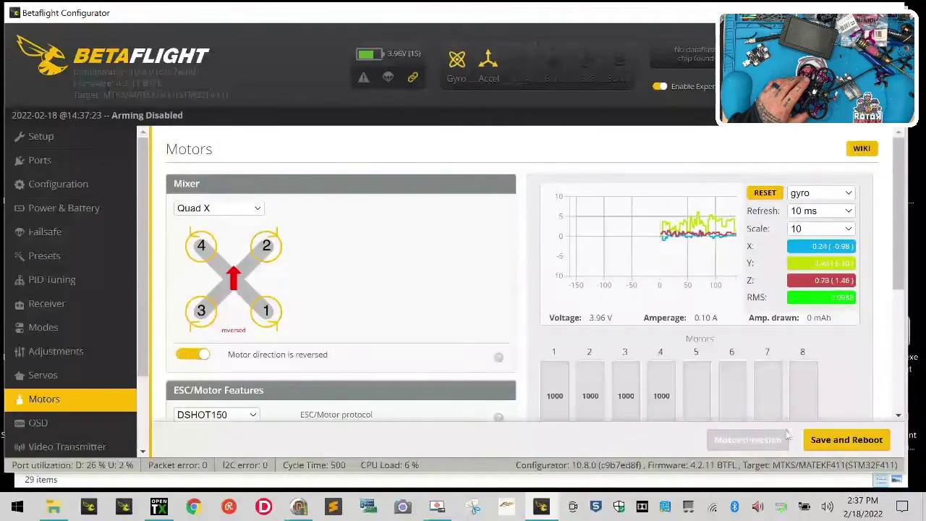
click(823, 444)
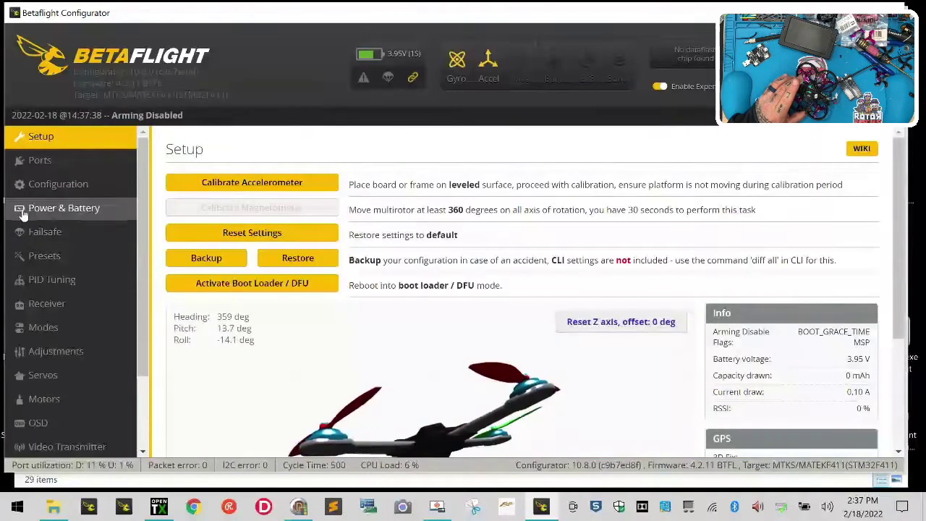
click(44, 402)
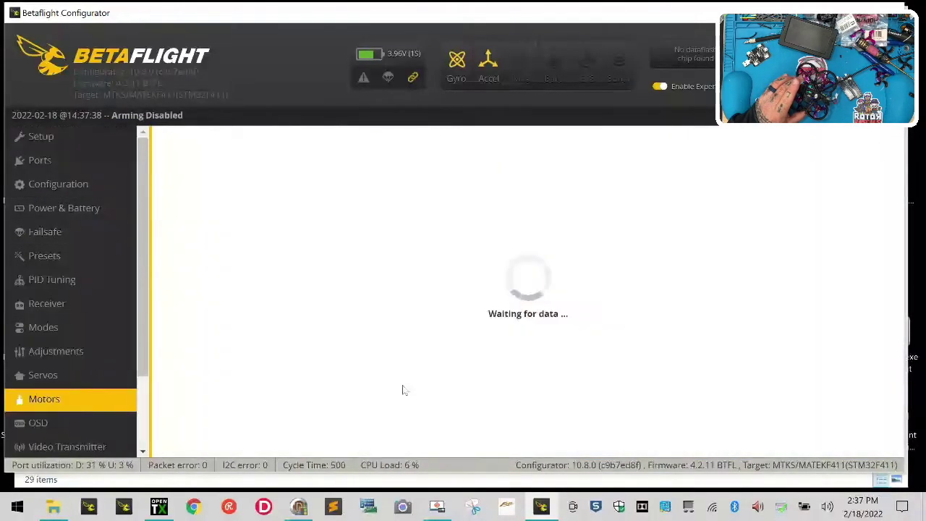
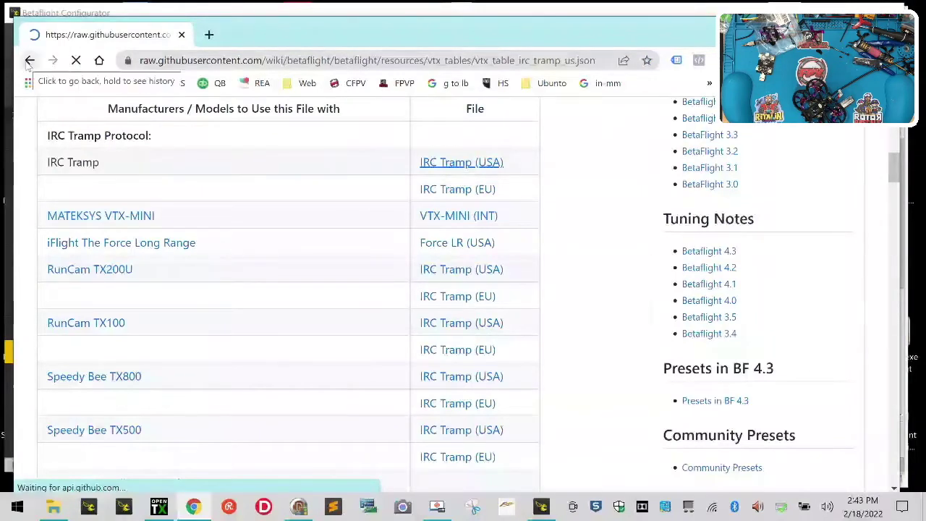
Return to the VTX Tables wiki page and download the IRC Tramp (USA) table file to the Downloads folder
right_click(451, 165)
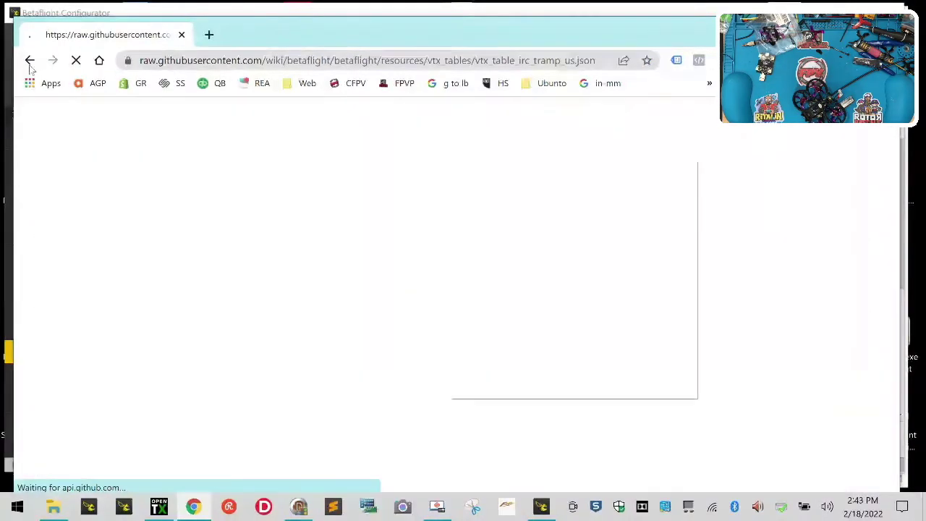
click(29, 61)
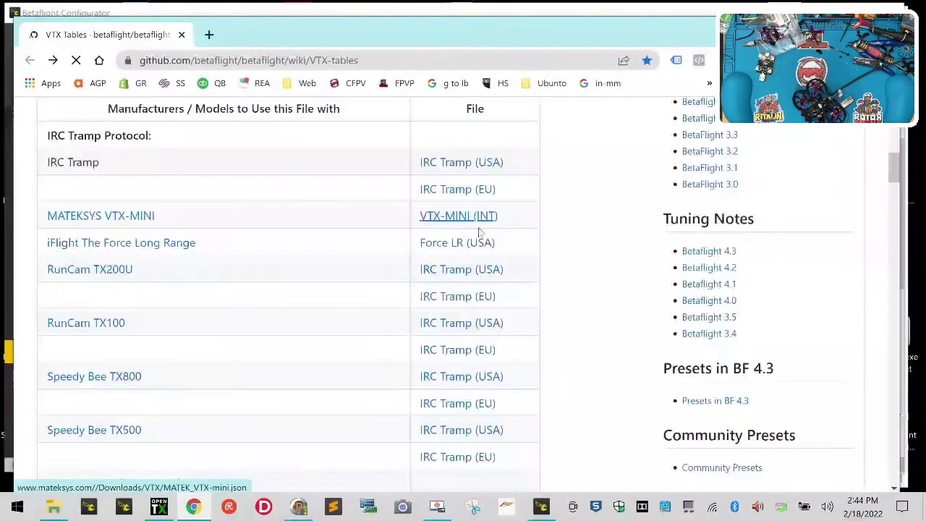
right_click(486, 160)
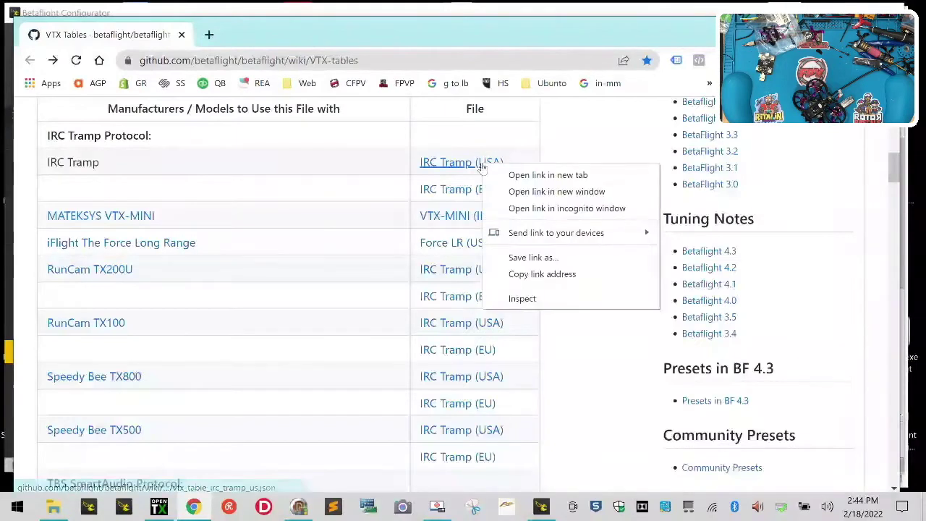
click(609, 269)
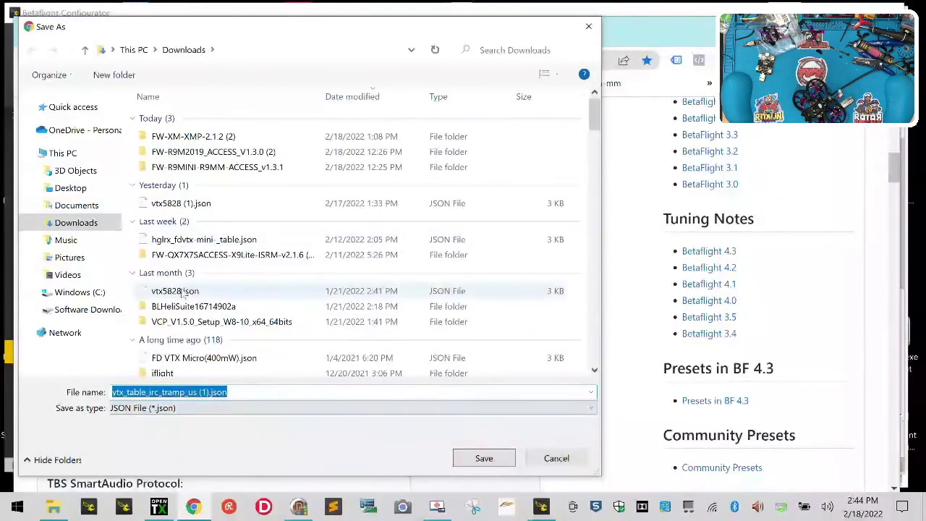
click(483, 457)
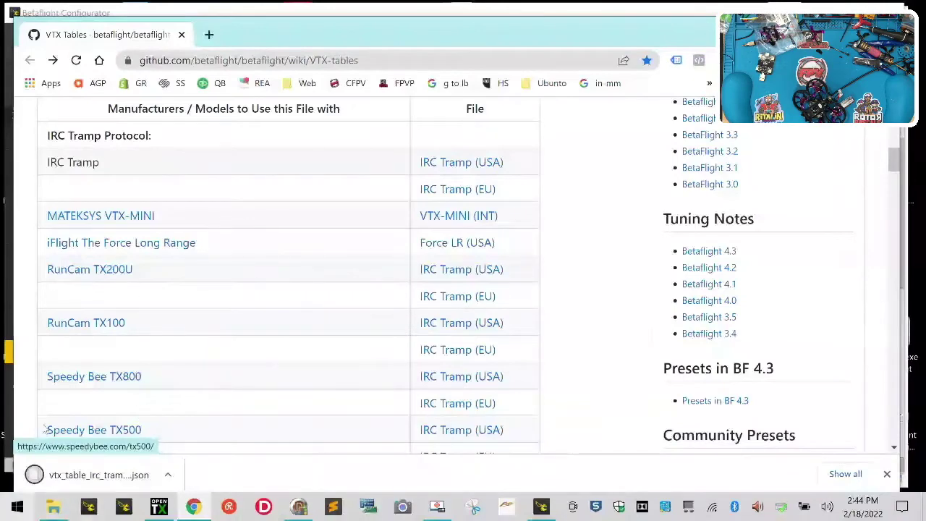
Switch to Betaflight Configurator, load vtx_table_irc_tramp_us (1).json as the VTX table, and review its bands and power levels
click(541, 506)
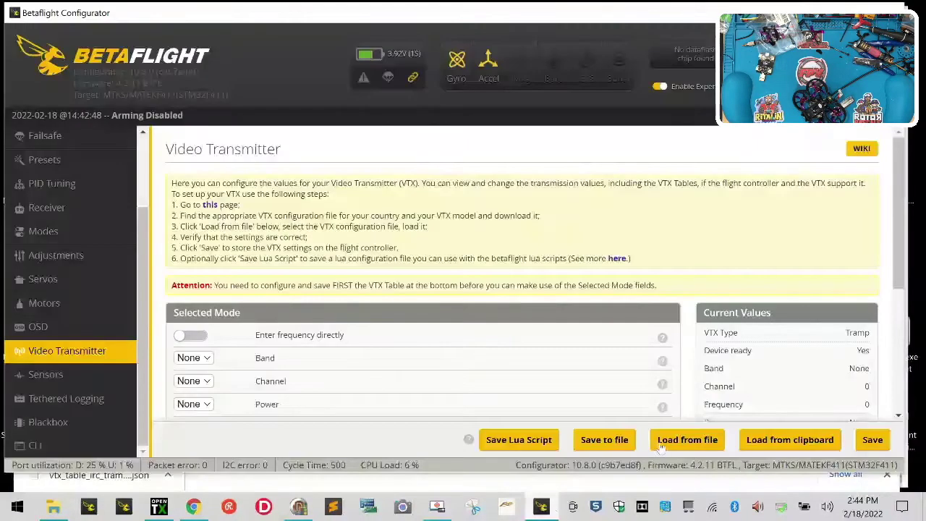
click(673, 441)
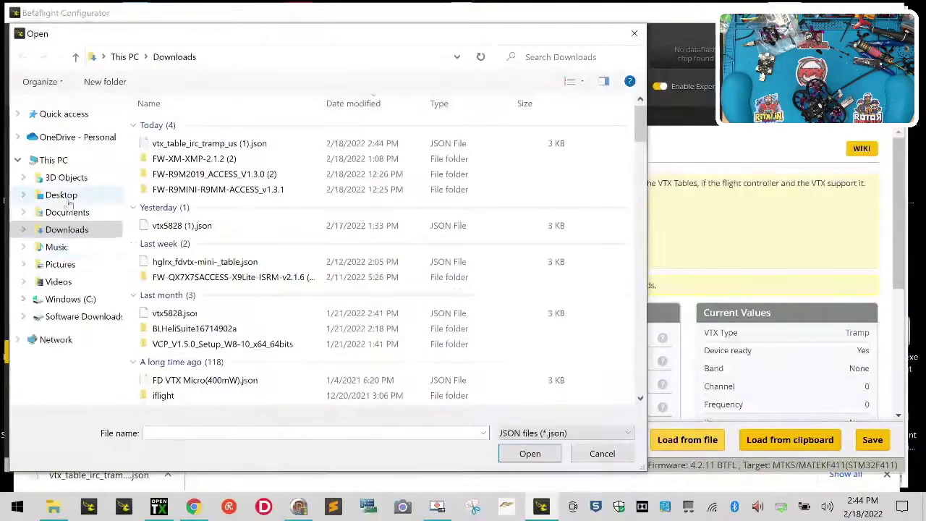
double_click(196, 143)
scroll(437, 379, down, 5)
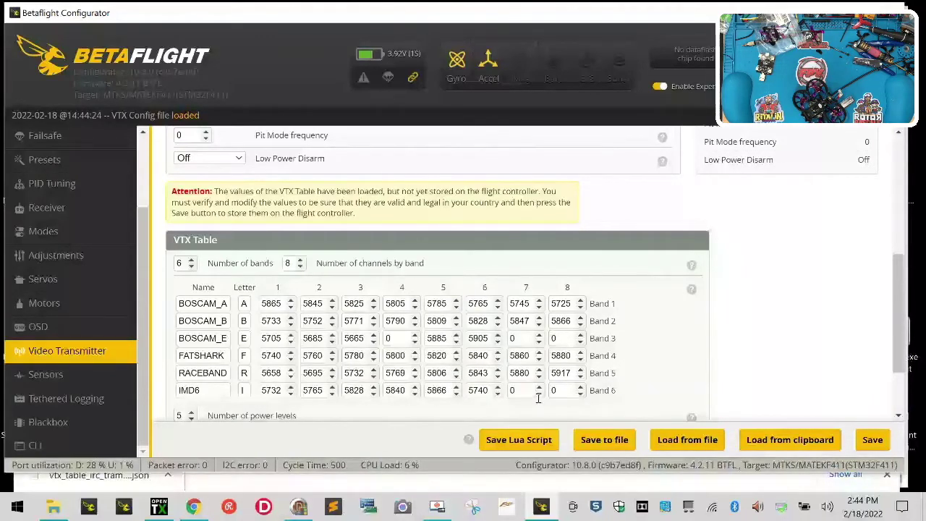
scroll(453, 390, down, 2)
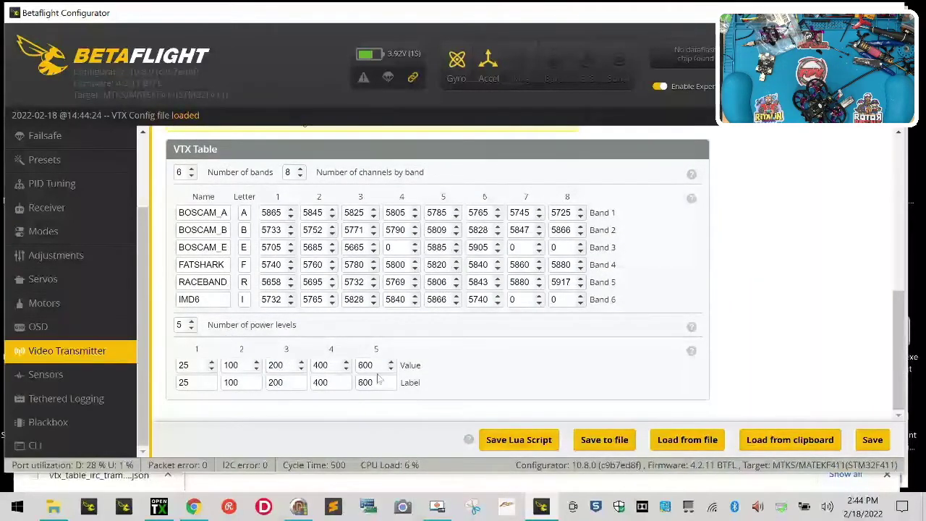
Reduce the VTX table to 5 bands and set BOSCAM_E channel 4 to 5665 and channels 7 and 8 to 5905
click(192, 175)
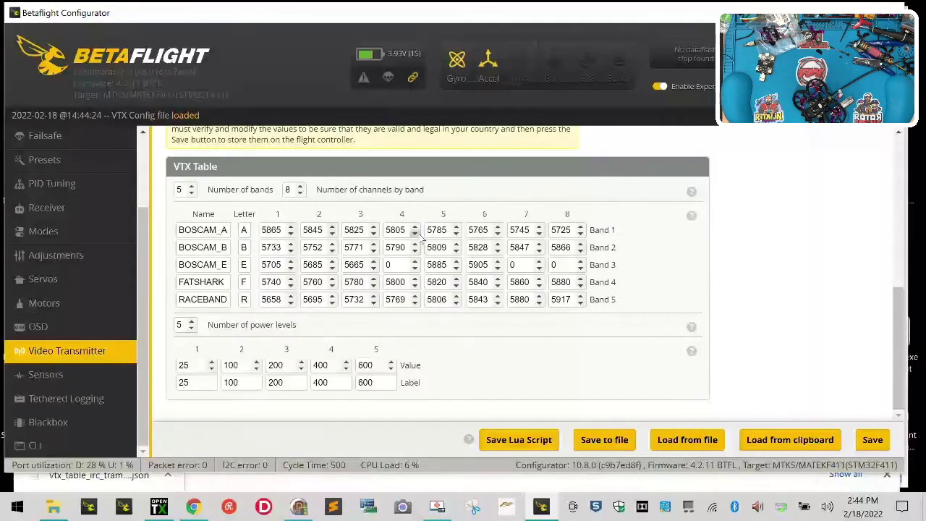
double_click(390, 264)
text(5665)
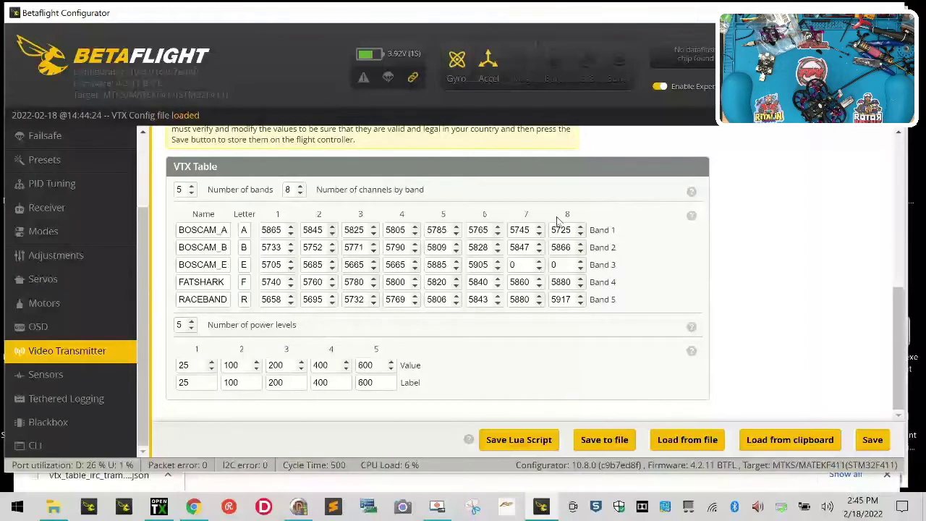
double_click(522, 265)
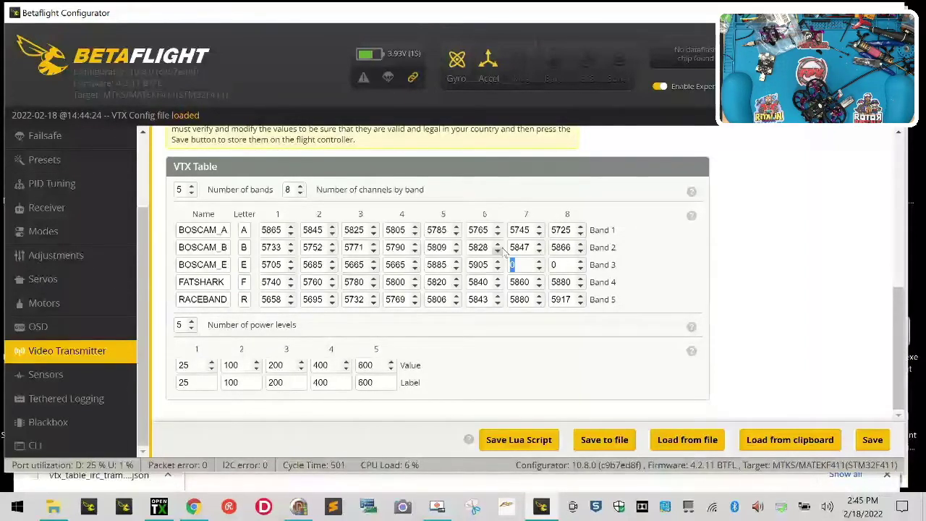
text(5905)
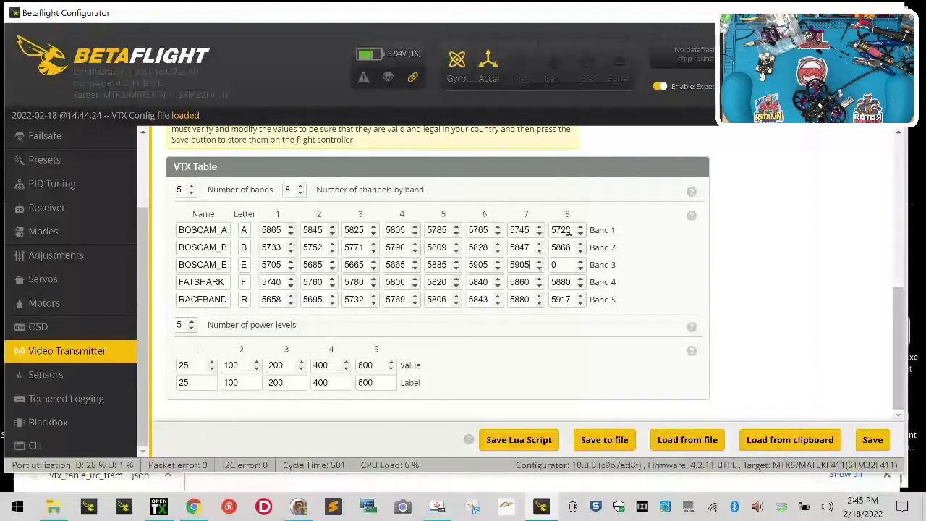
click(569, 264)
double_click(569, 264)
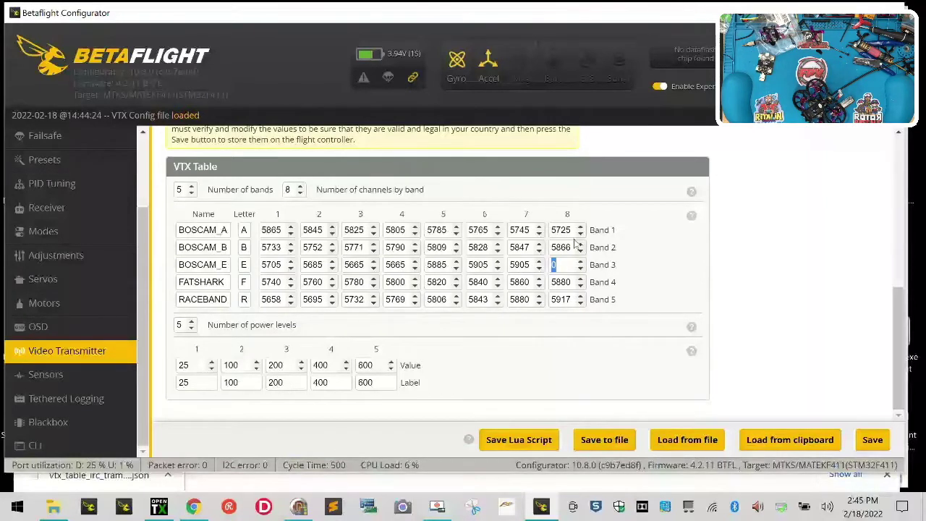
text(5905)
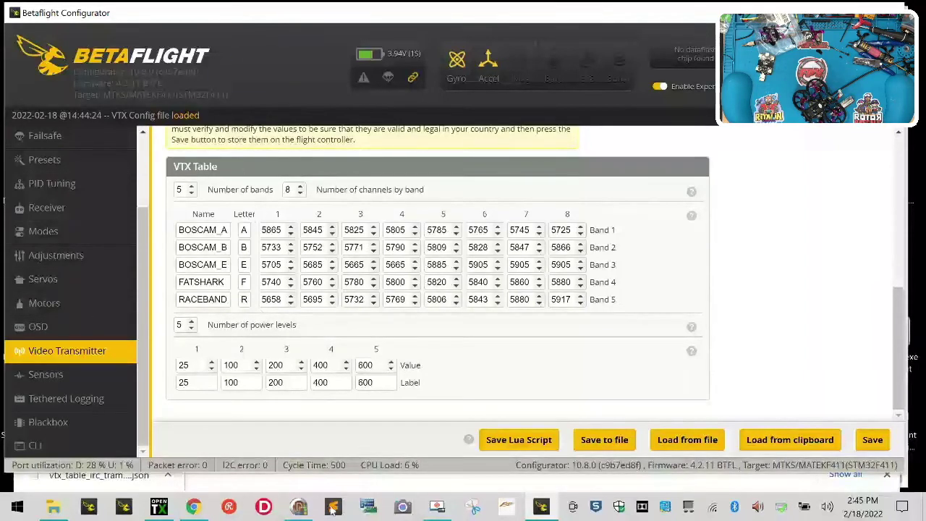
Set power level 4 to value 0 with the label PIT, reduce the number of power levels to 4, and save
double_click(184, 365)
click(320, 366)
double_click(319, 366)
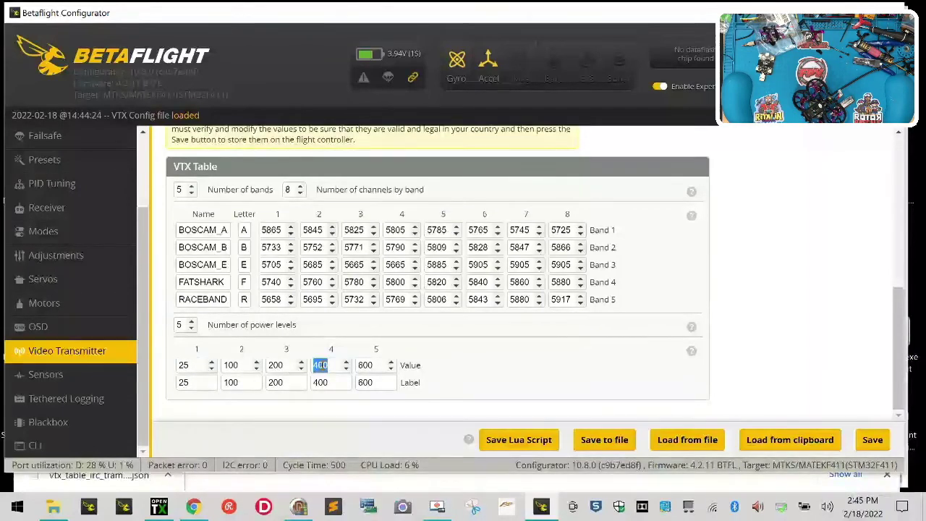
key(Tab)
key(shift+Tab)
text(0)
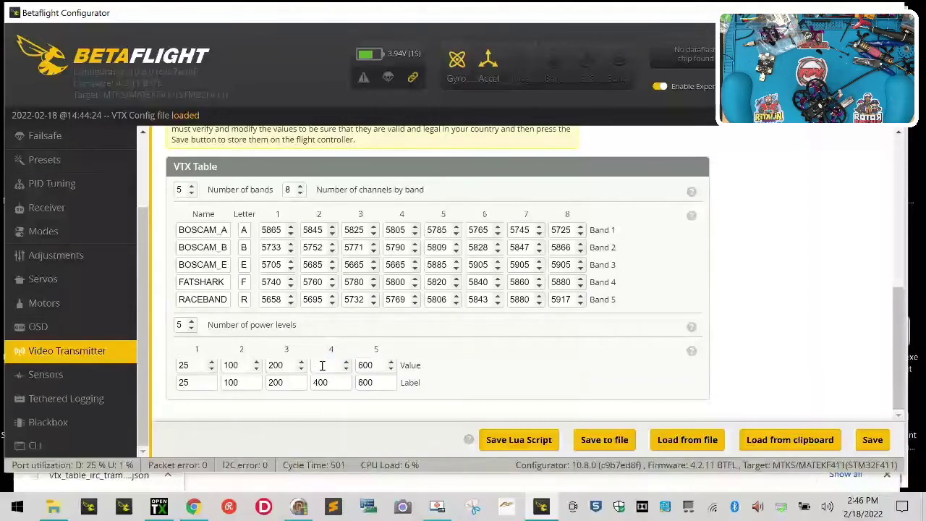
key(Tab)
key(Tab)
key(Tab)
key(Tab)
key(Tab)
text(PIT)
key(Tab)
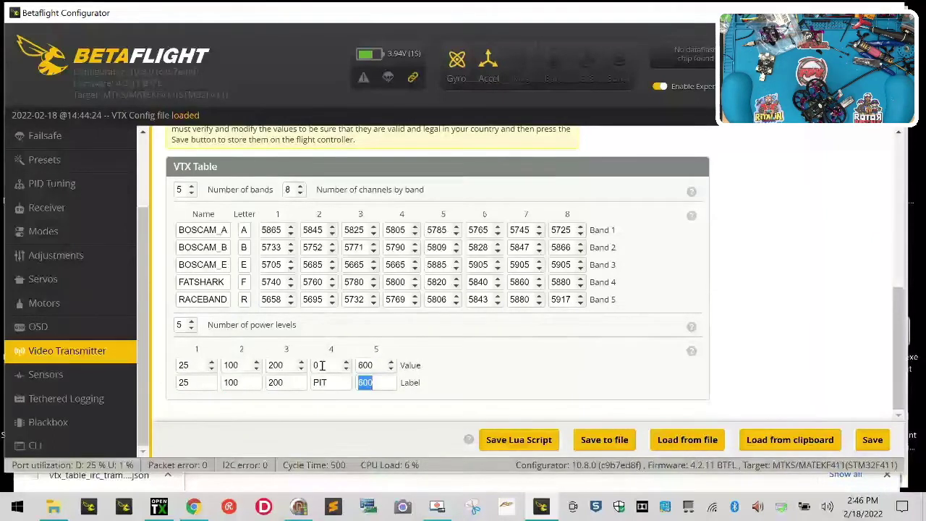
click(192, 328)
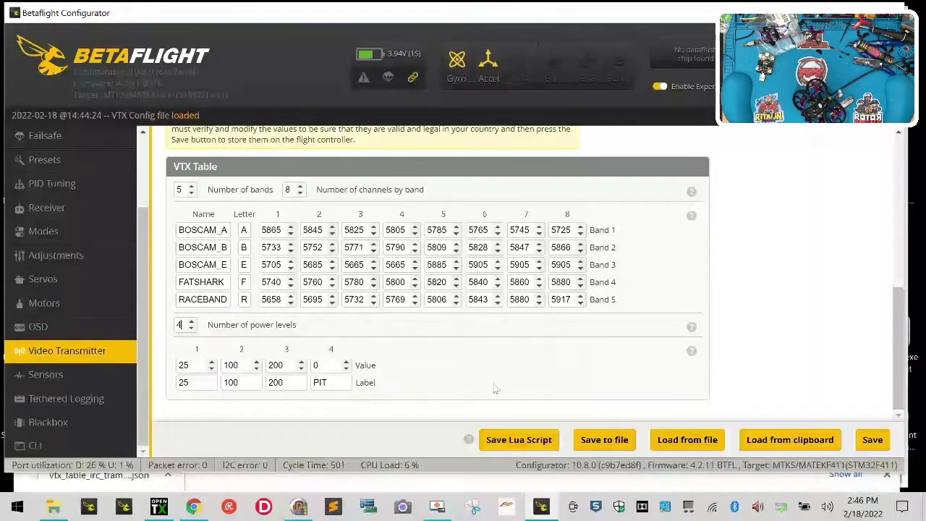
click(874, 441)
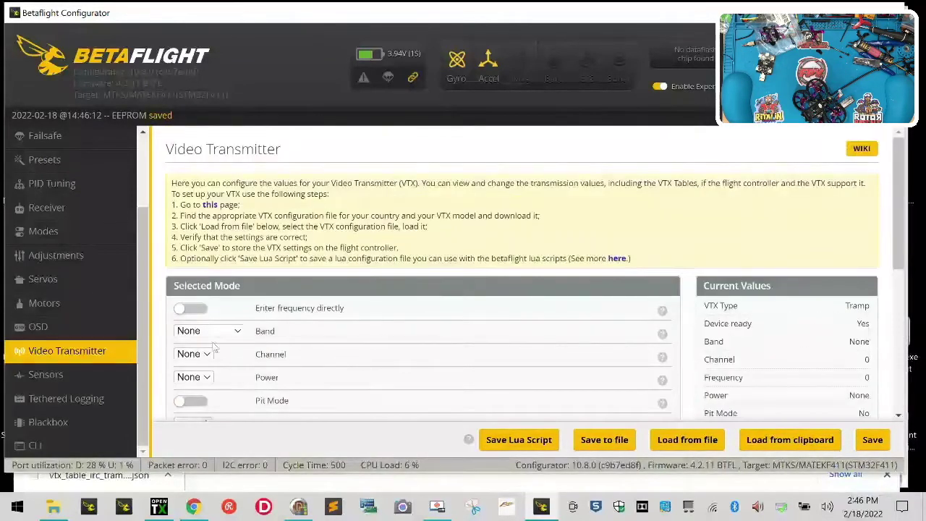
Set the video transmitter to band BOSCAM_E, Channel 5 and power 25, and save the settings
click(218, 331)
click(217, 418)
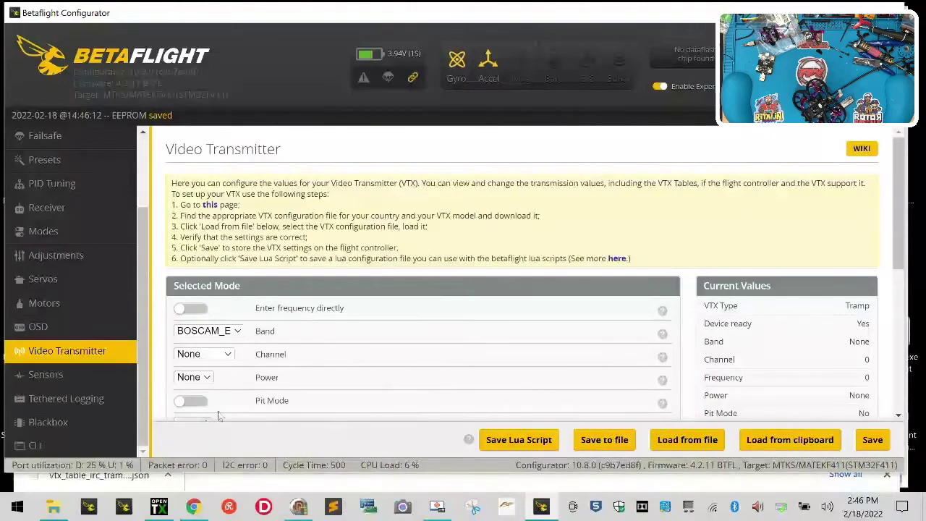
click(226, 353)
click(209, 267)
click(208, 377)
click(192, 290)
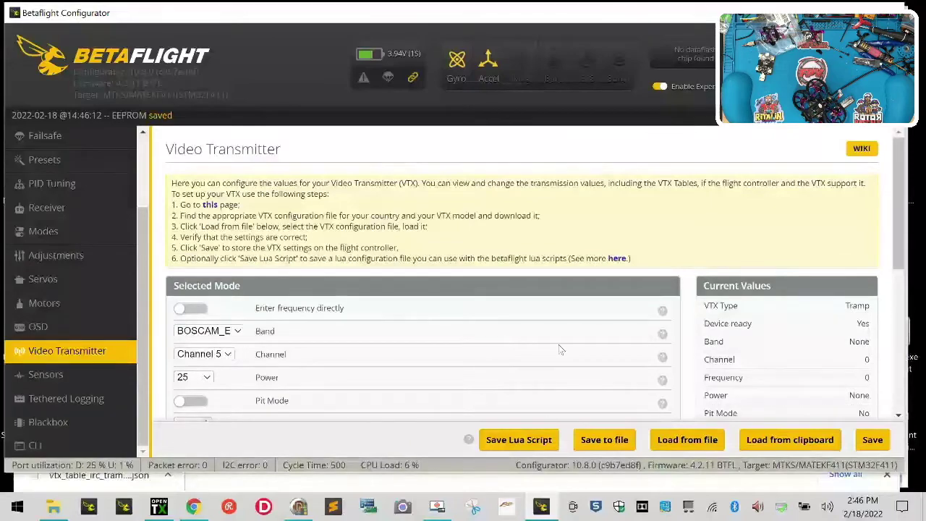
scroll(559, 350, down, 10)
click(873, 439)
Export the VTX table to a JSON file named "GEPRC TinyGo-VTX200Whooop" in Downloads and save the transmitter settings again
scroll(500, 420, down, 8)
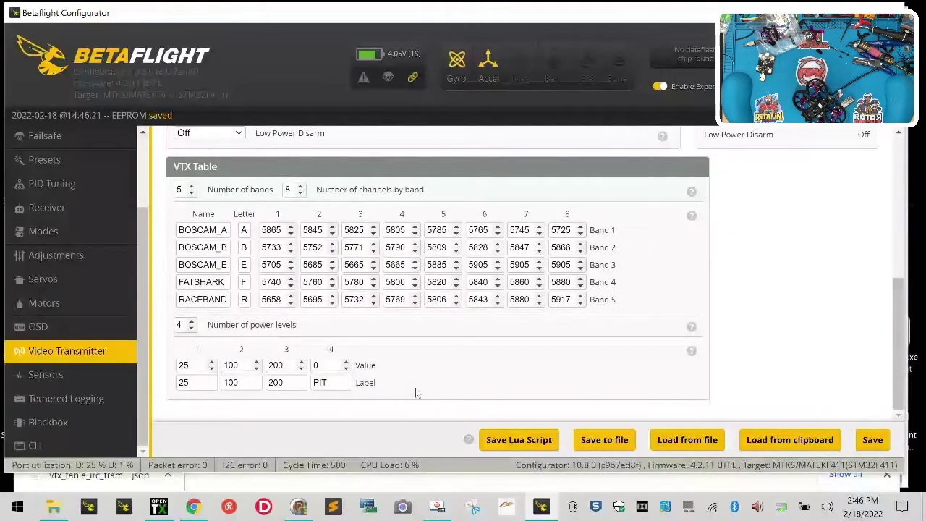
click(590, 439)
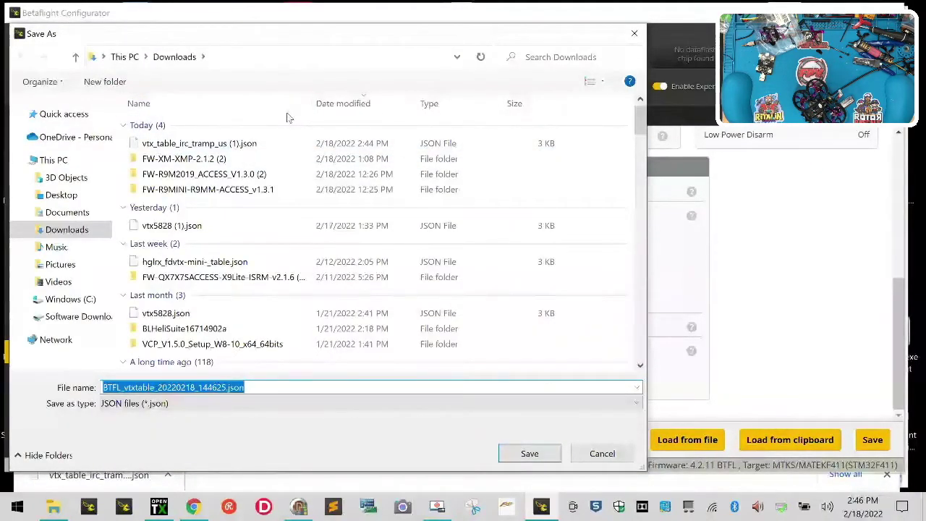
text(GEPRC)
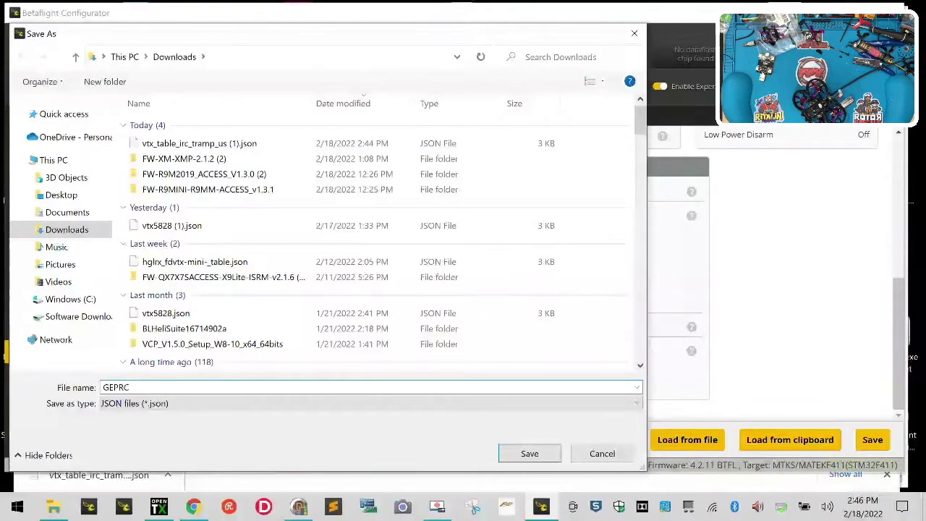
text( T)
text(VTX)
key(BackSpace)
key(BackSpace)
key(BackSpace)
key(BackSpace)
text(-VTX200Whooop)
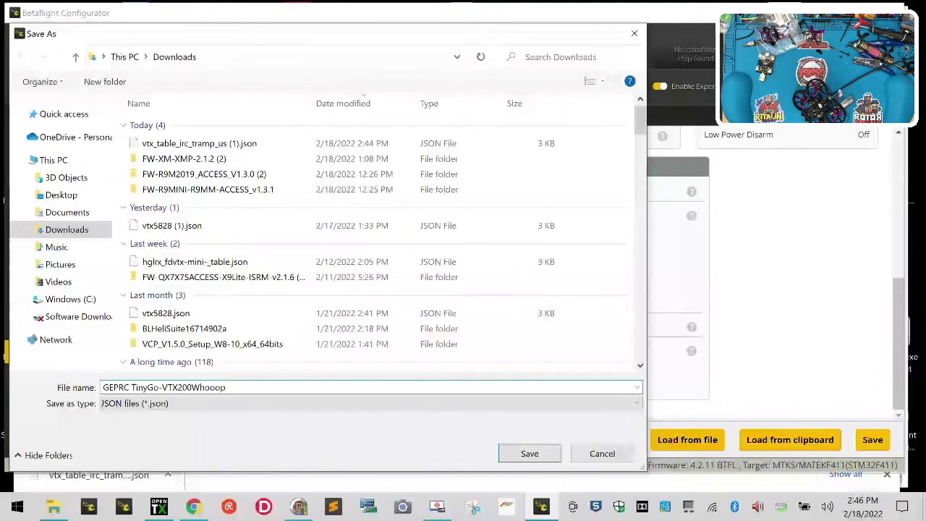
key(Return)
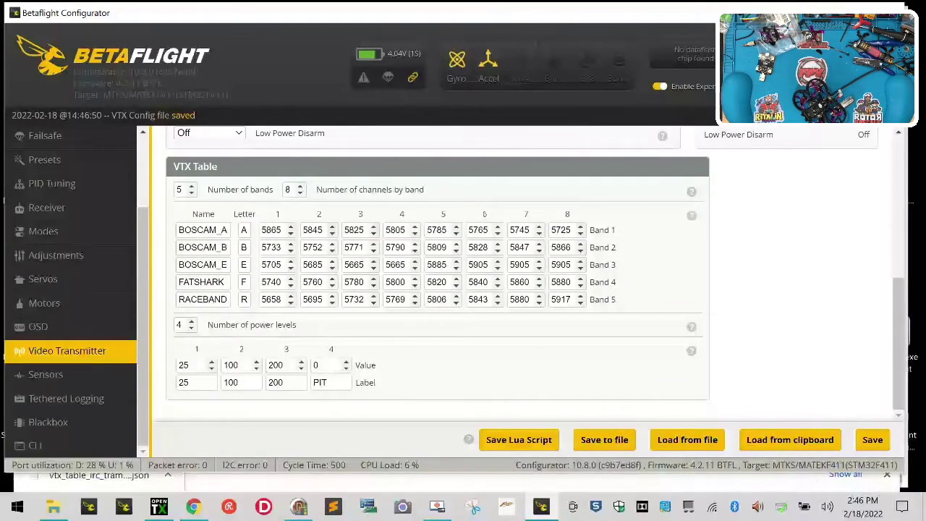
click(871, 439)
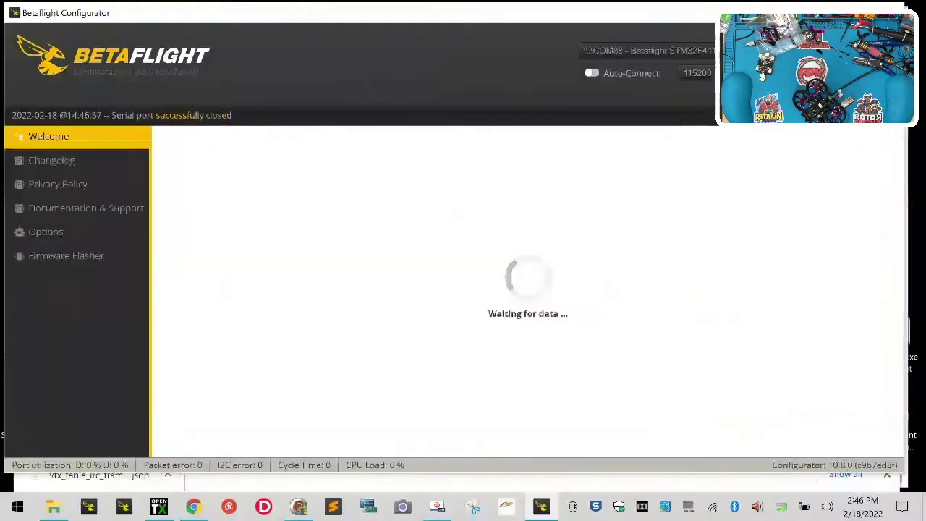